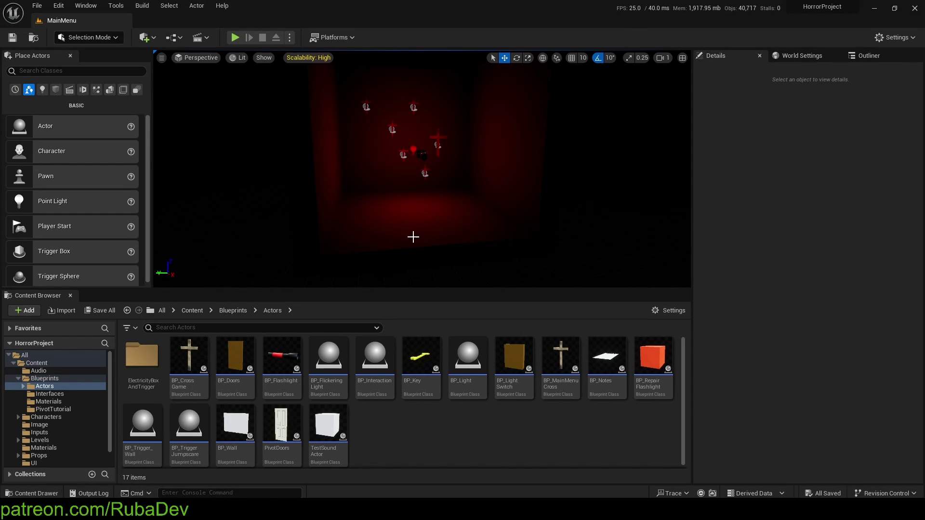
Look around the red-lit room in the MainMenu level and open the project's Blueprints folder
{"action": "right_click_drag", "start_coordinate": [429, 235], "coordinate": [399, 232]}
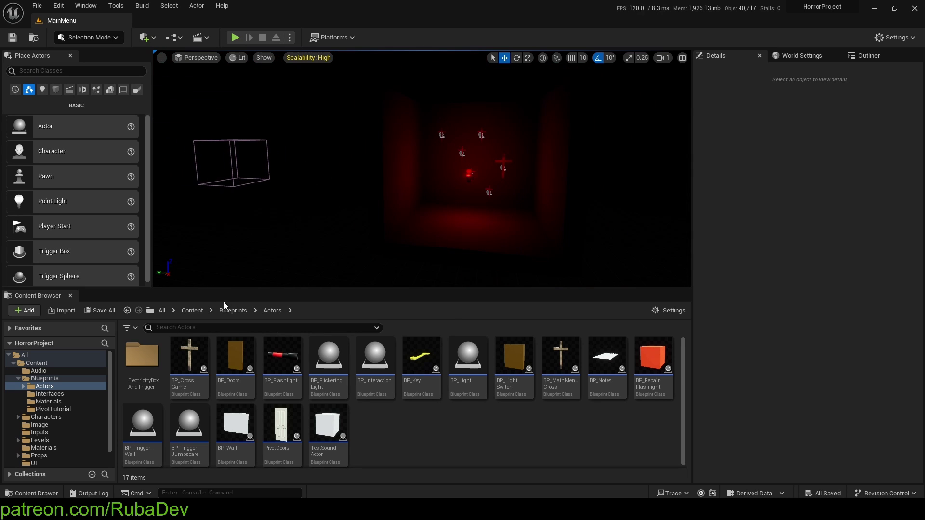
{"action": "key", "text": "w"}
{"action": "mouse_move", "coordinate": [346, 254]}
{"action": "right_mouse_down"}
{"action": "mouse_move", "coordinate": [355, 237]}
{"action": "mouse_move", "coordinate": [345, 253]}
{"action": "mouse_move", "coordinate": [349, 248]}
{"action": "right_mouse_up"}
{"action": "key", "text": "s"}
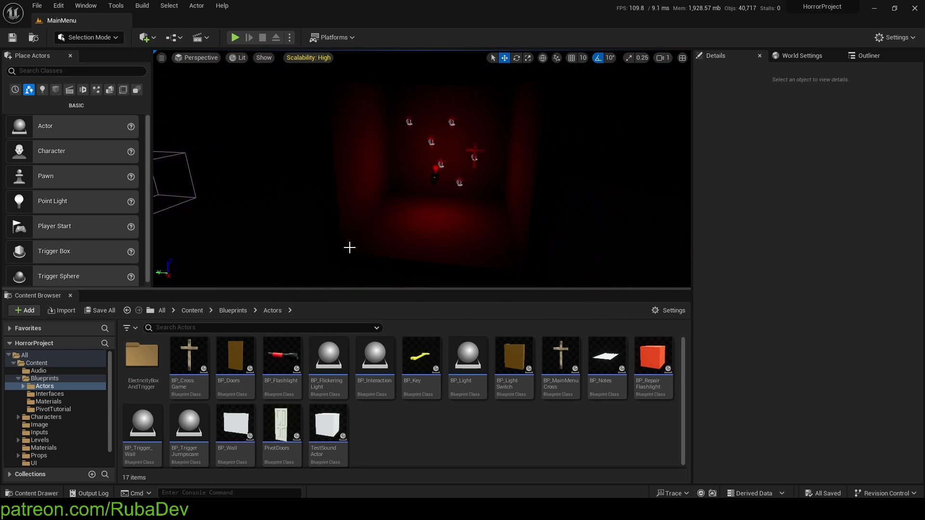
{"action": "left_click", "coordinate": [234, 313]}
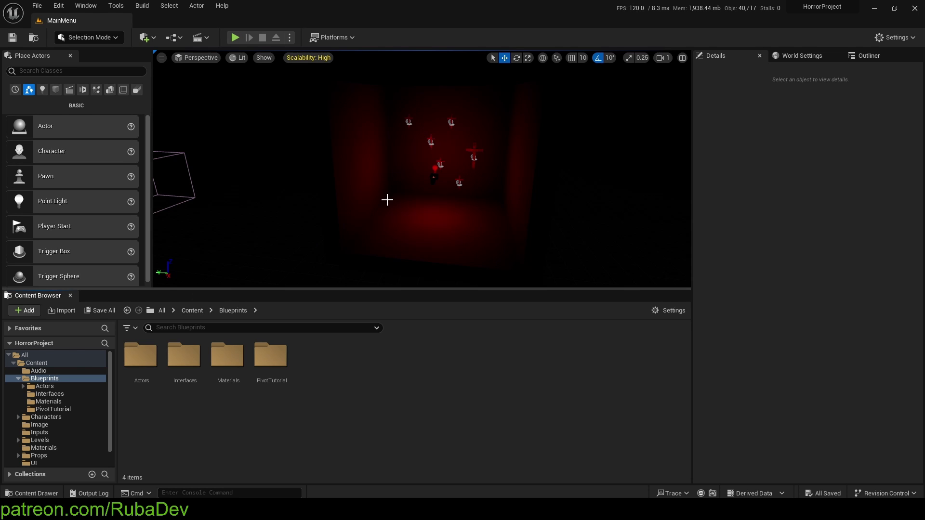
{"action": "right_click_drag", "start_coordinate": [388, 200], "coordinate": [387, 182]}
{"action": "key", "text": "w"}
{"action": "key", "text": "w"}
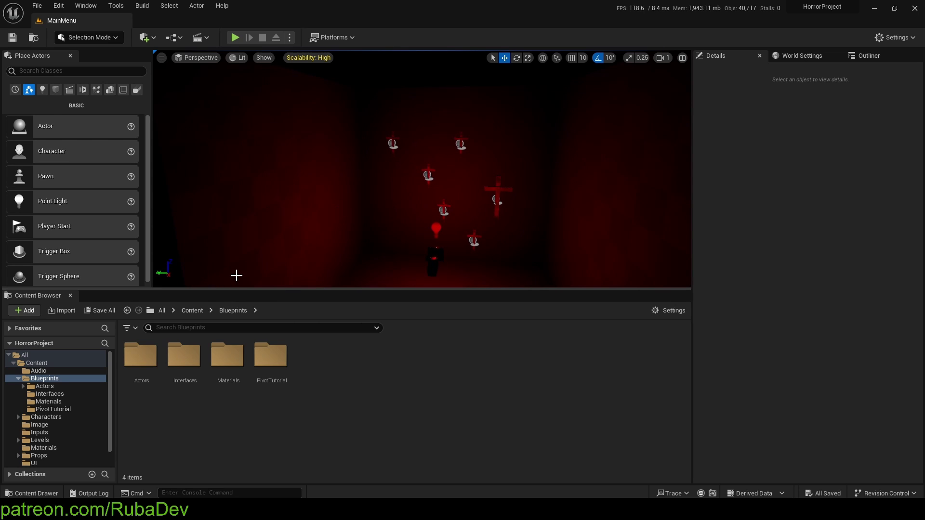
{"action": "left_click", "coordinate": [340, 374]}
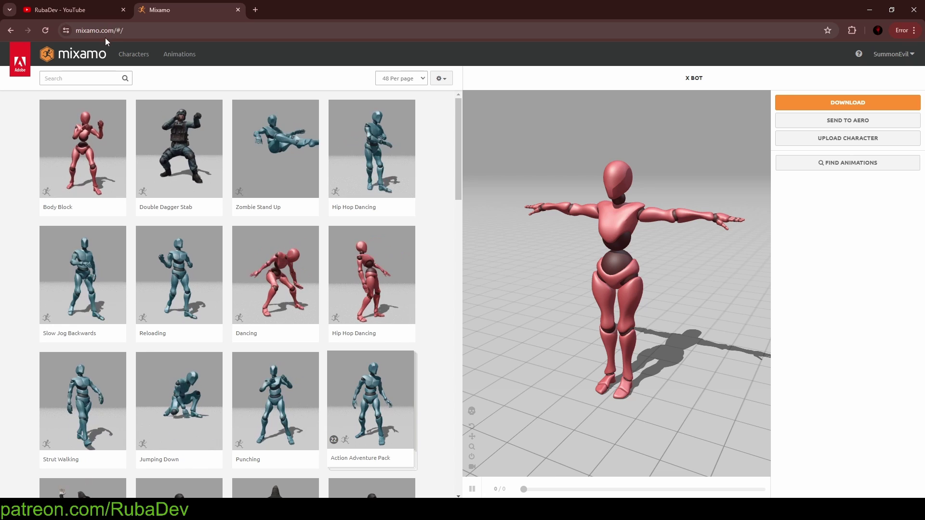
Browse Mixamo's character library and load the Maynard character from page 2
{"action": "left_click", "coordinate": [133, 54]}
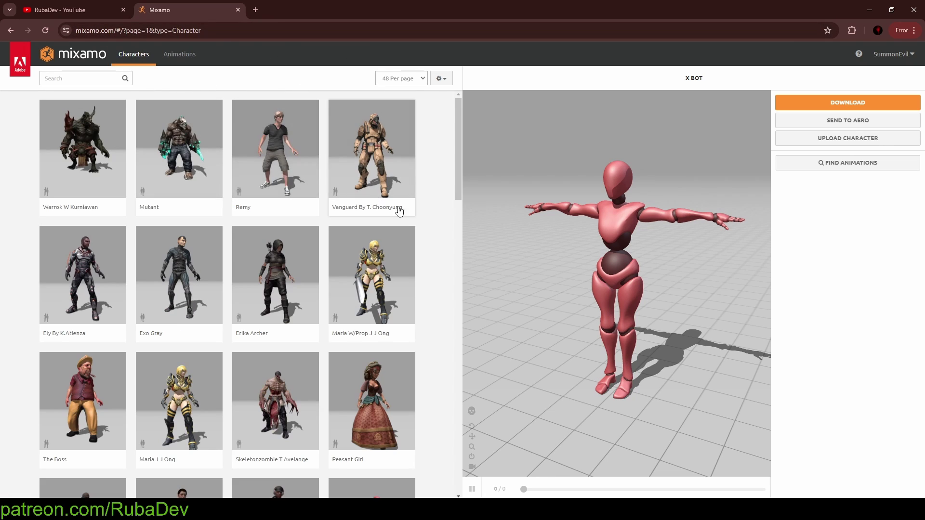
{"action": "scroll", "coordinate": [336, 191], "scroll_direction": "down", "scroll_amount": 10}
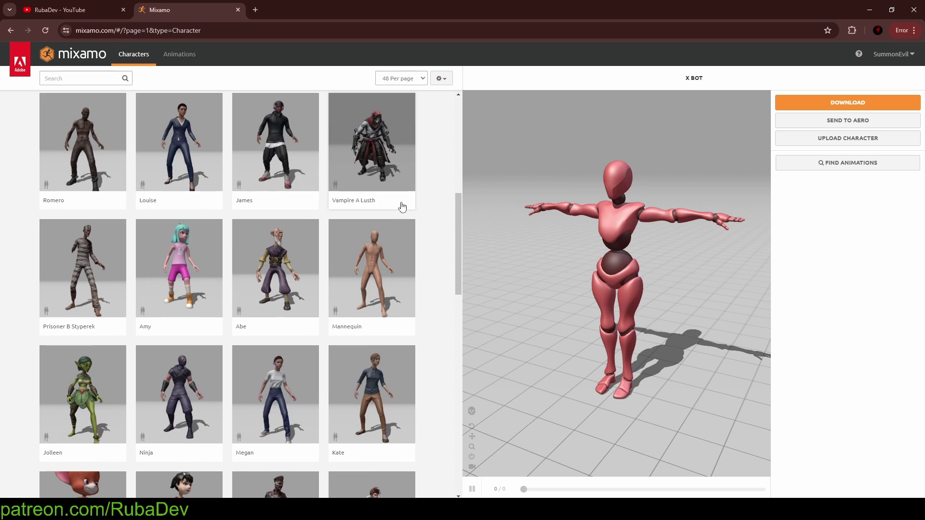
{"action": "scroll", "coordinate": [392, 213], "scroll_direction": "up", "scroll_amount": 3}
{"action": "scroll", "coordinate": [380, 212], "scroll_direction": "down", "scroll_amount": 8}
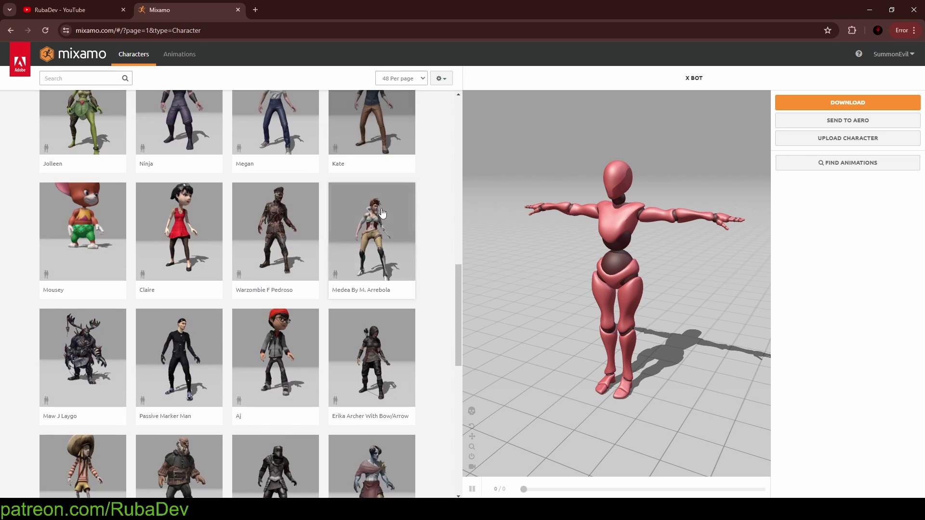
{"action": "scroll", "coordinate": [361, 206], "scroll_direction": "down", "scroll_amount": 4}
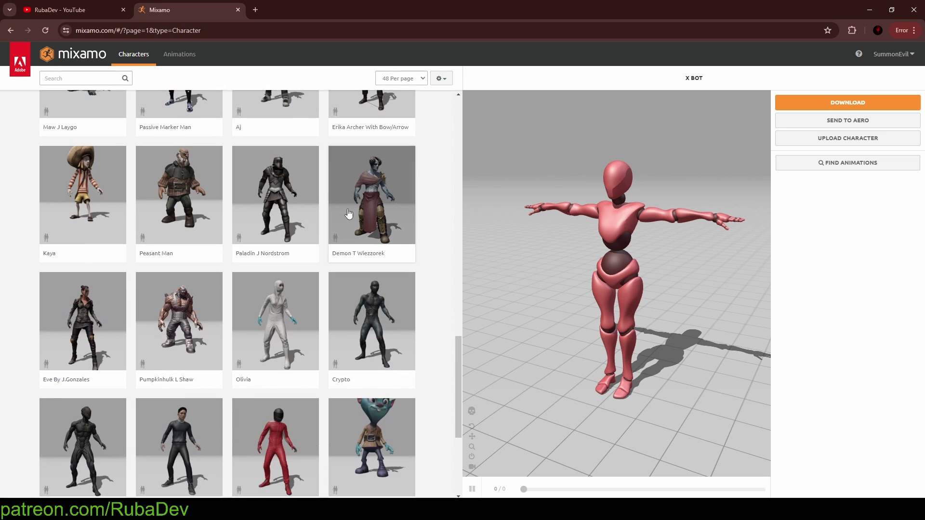
{"action": "scroll", "coordinate": [337, 219], "scroll_direction": "down", "scroll_amount": 5}
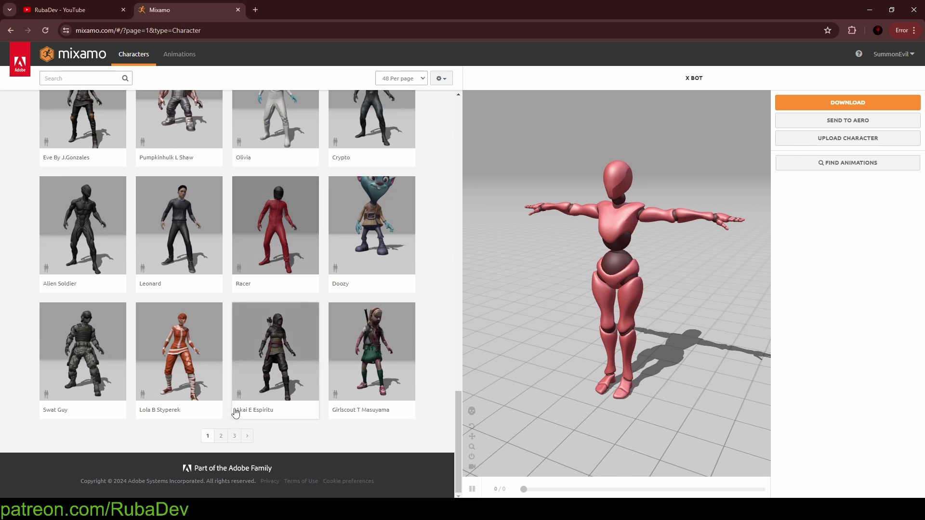
{"action": "left_click", "coordinate": [219, 437]}
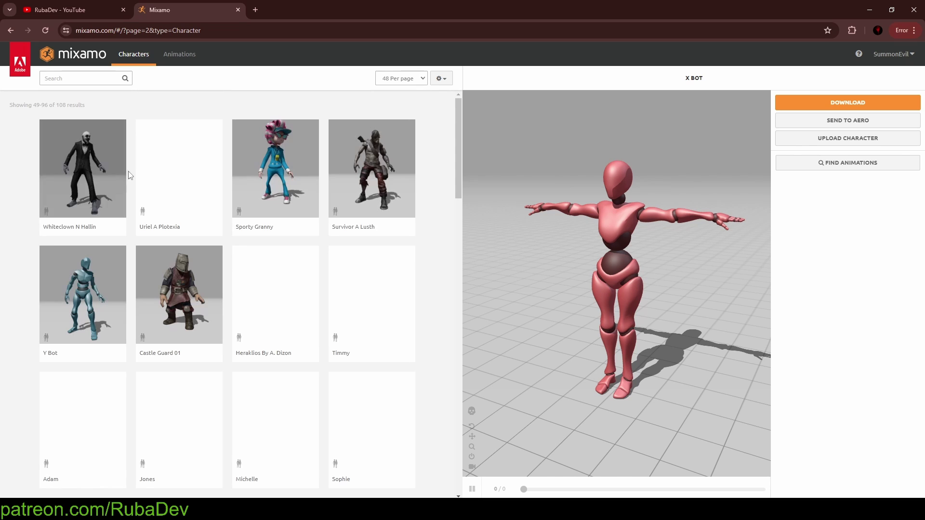
{"action": "scroll", "coordinate": [269, 175], "scroll_direction": "down", "scroll_amount": 2}
{"action": "scroll", "coordinate": [270, 175], "scroll_direction": "down", "scroll_amount": 10}
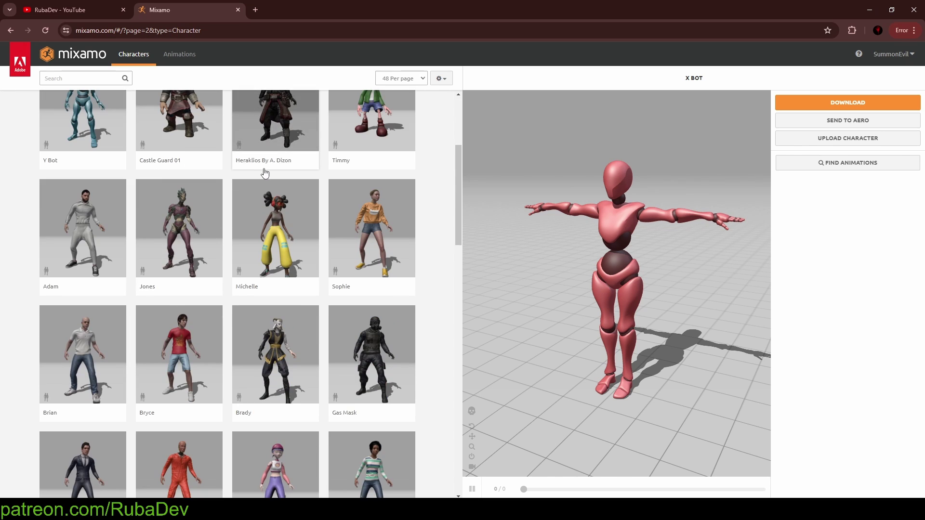
{"action": "scroll", "coordinate": [260, 169], "scroll_direction": "down", "scroll_amount": 9}
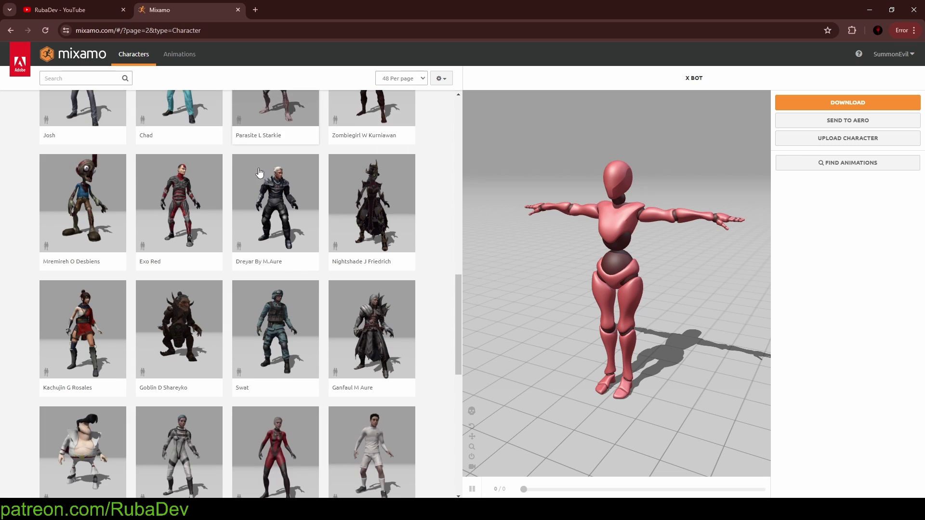
{"action": "left_click", "coordinate": [170, 230]}
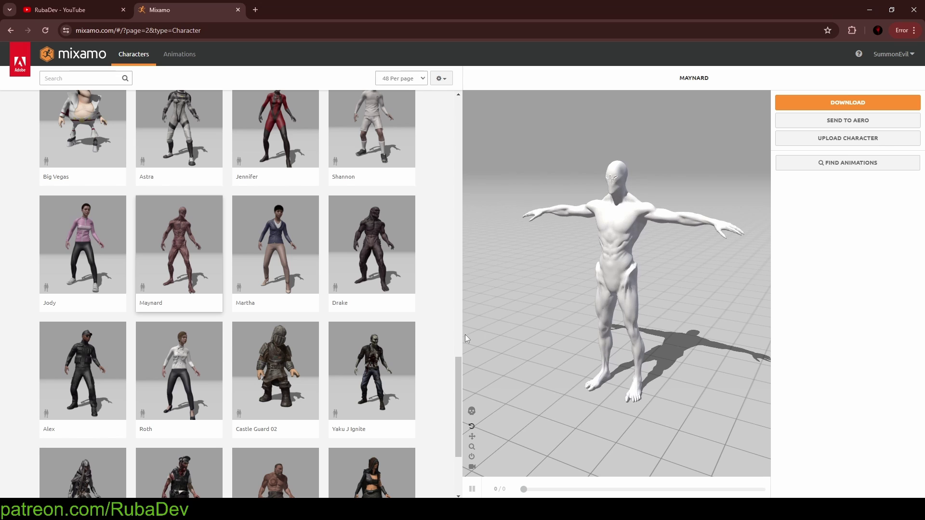
Download the Maynard character as FBX Binary in T-pose
{"action": "left_click_drag", "start_coordinate": [456, 365], "coordinate": [474, 263]}
{"action": "left_click_drag", "start_coordinate": [637, 201], "coordinate": [640, 228]}
{"action": "left_click", "coordinate": [834, 104]}
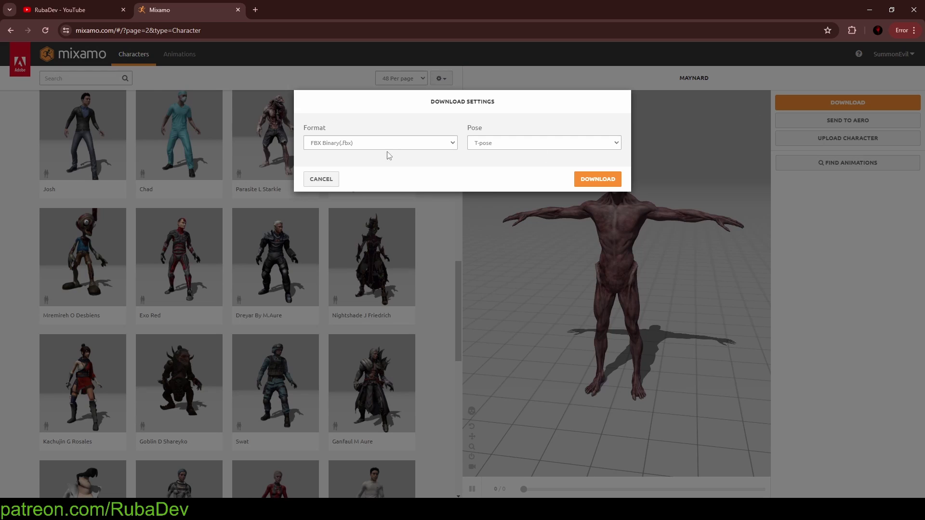
{"action": "left_click", "coordinate": [590, 183]}
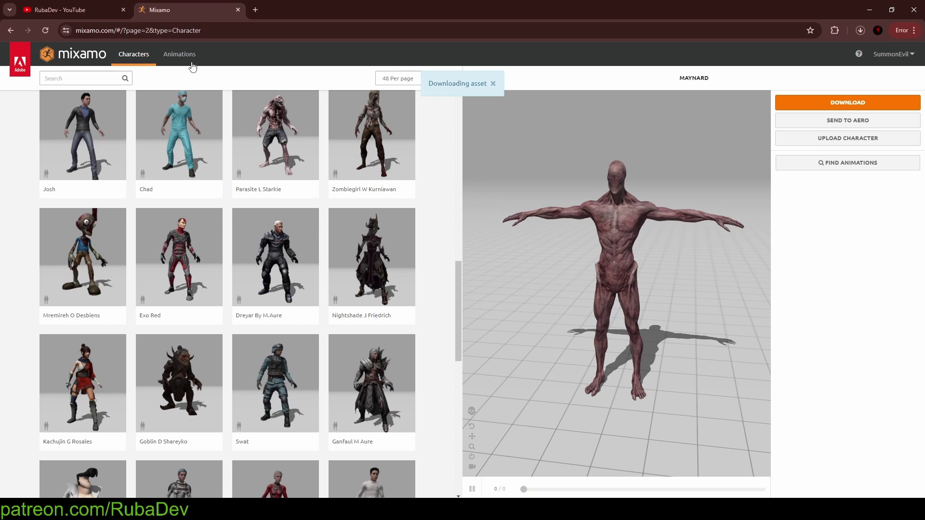
Search the animations for "idle" and apply the third-row Idle animation with spread arms to Maynard
{"action": "left_click", "coordinate": [191, 63]}
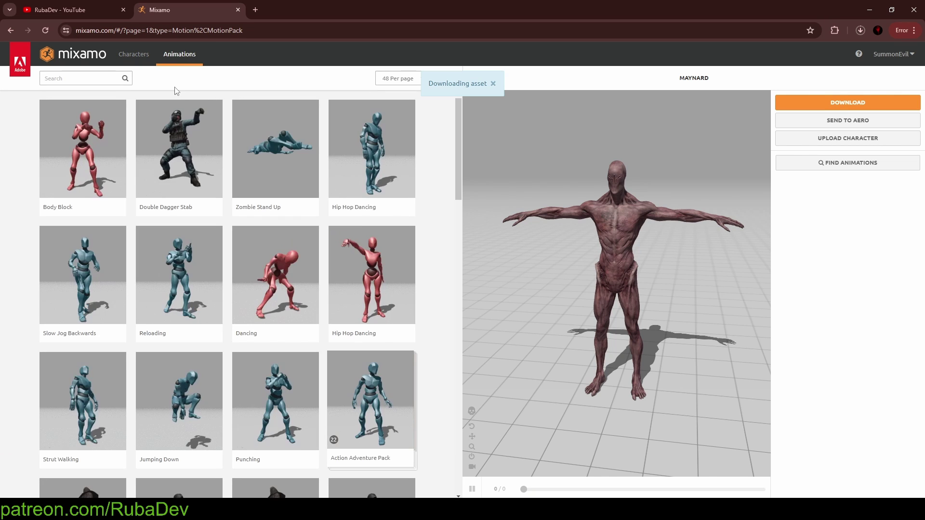
{"action": "left_click", "coordinate": [121, 78]}
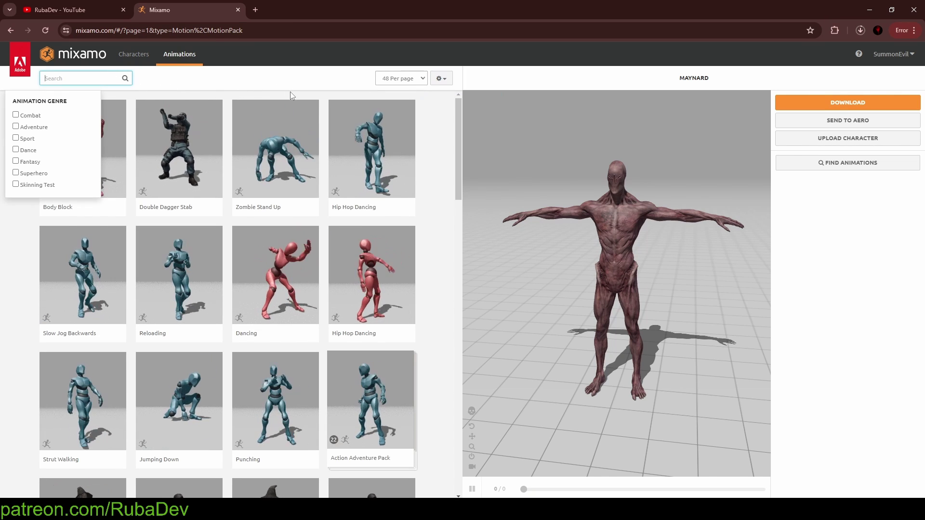
{"action": "type", "text": "idle"}
{"action": "key", "text": "Return"}
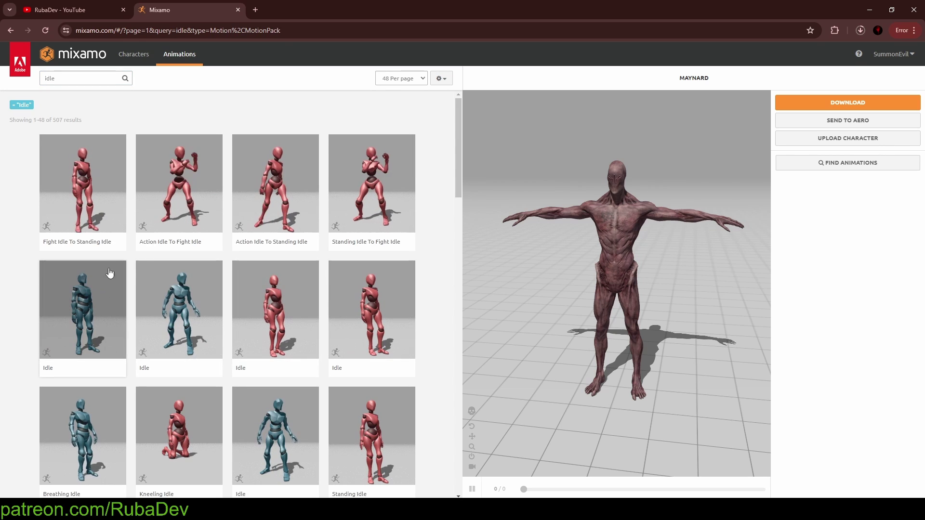
{"action": "scroll", "coordinate": [116, 265], "scroll_direction": "down", "scroll_amount": 1}
{"action": "scroll", "coordinate": [120, 263], "scroll_direction": "up", "scroll_amount": 1}
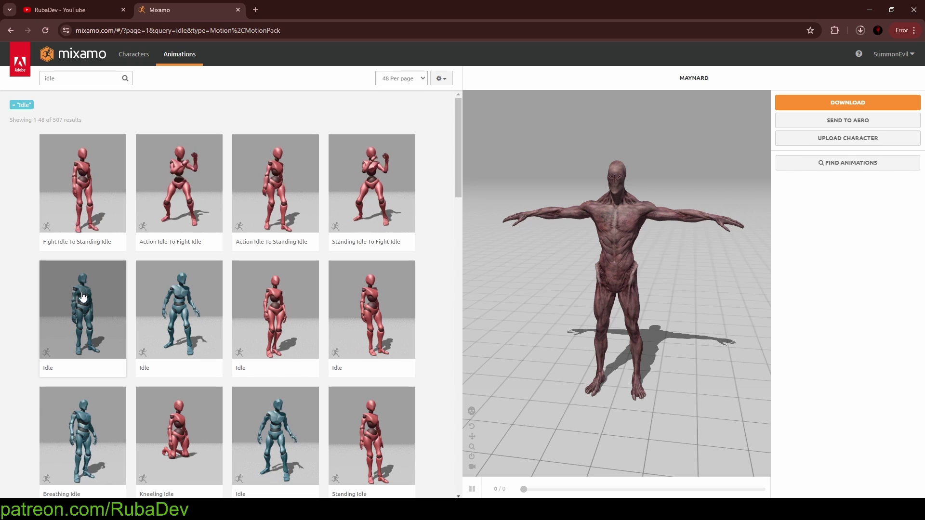
{"action": "scroll", "coordinate": [87, 291], "scroll_direction": "down", "scroll_amount": 2}
{"action": "left_click", "coordinate": [267, 321]}
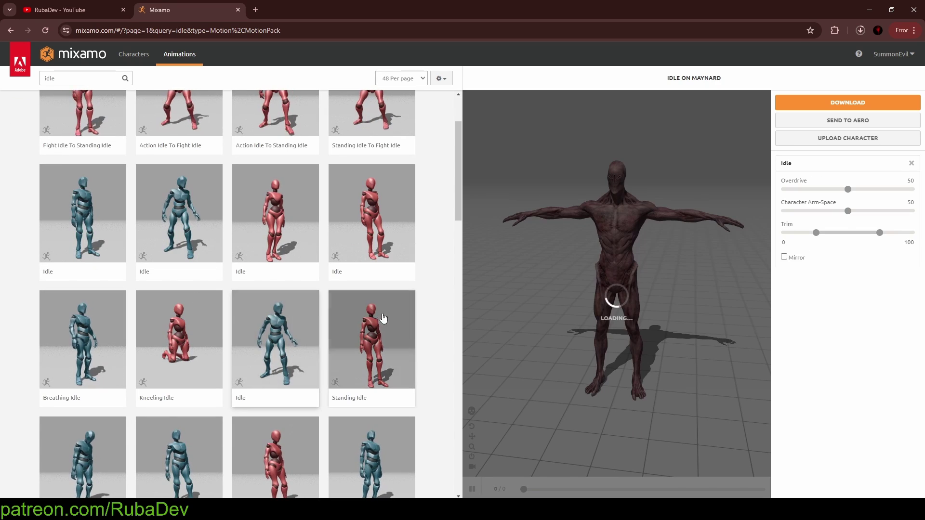
Download the Idle animation as FBX Binary without skin, at 60 frames per second and with no keyframe reduction
{"action": "left_click", "coordinate": [814, 106]}
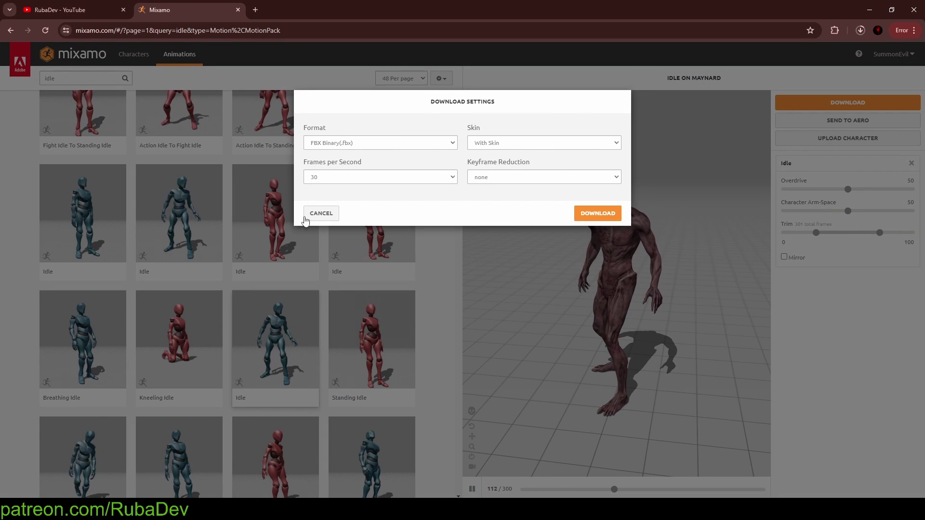
{"action": "left_click", "coordinate": [486, 154]}
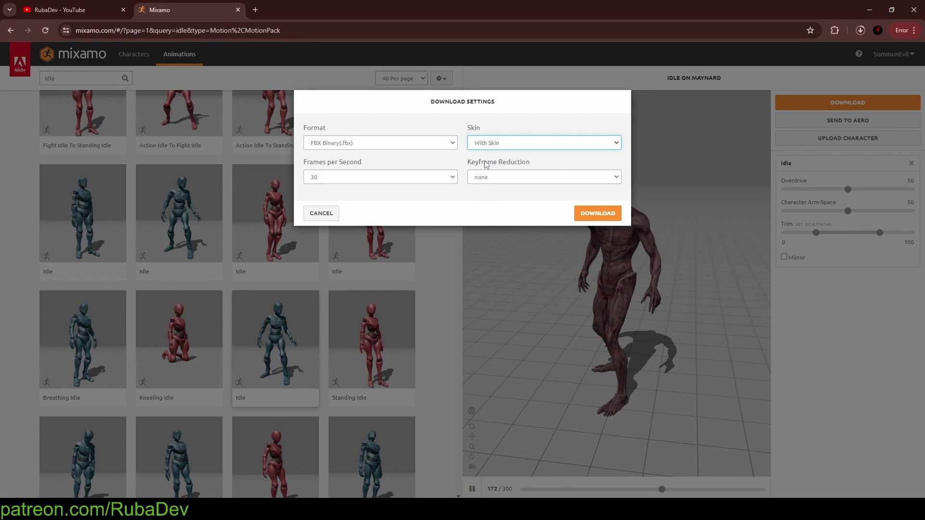
{"action": "left_click", "coordinate": [436, 178]}
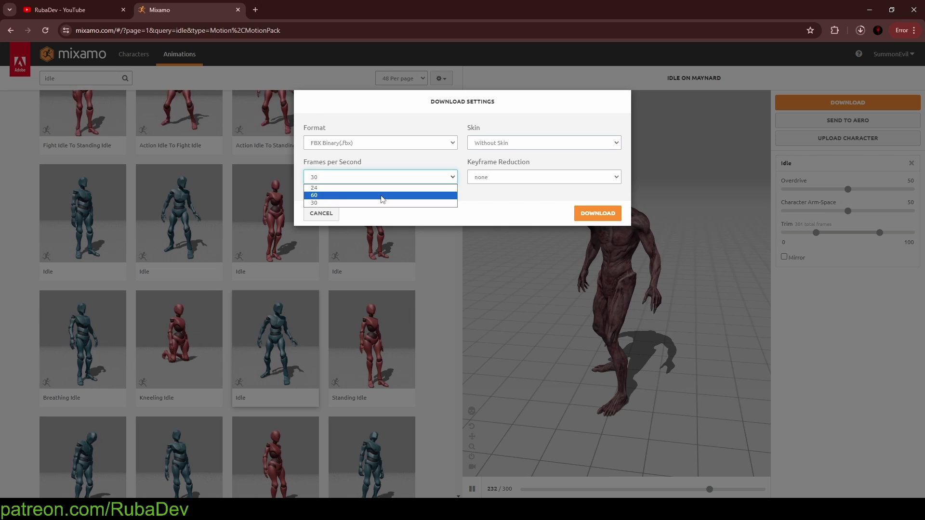
{"action": "left_click", "coordinate": [408, 187]}
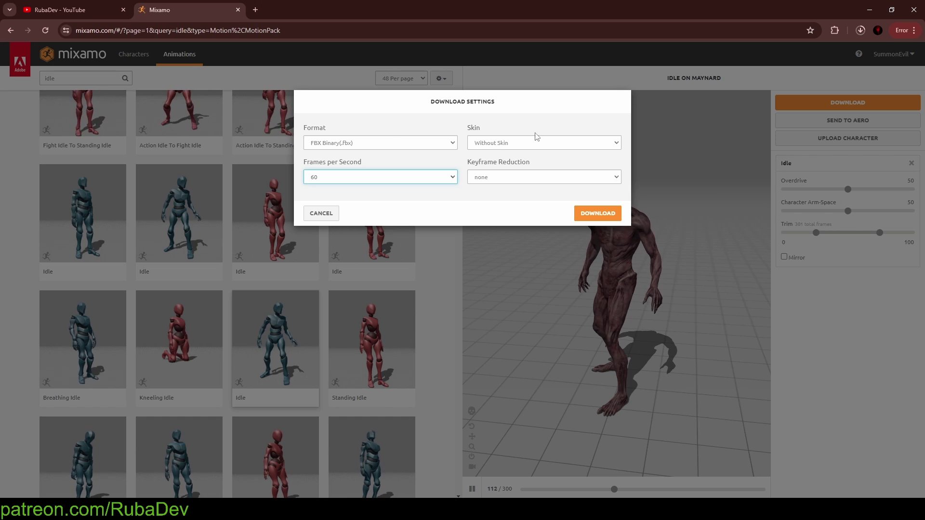
{"action": "left_click", "coordinate": [406, 176]}
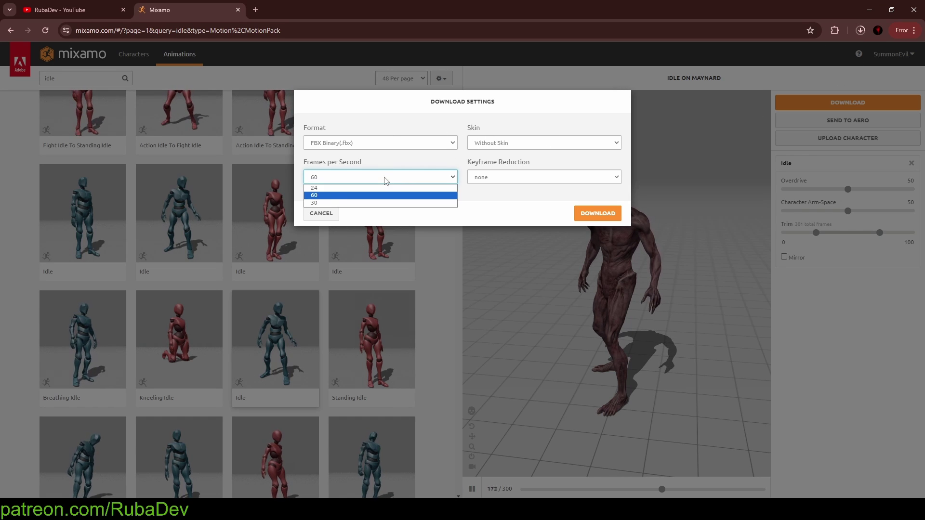
{"action": "left_click", "coordinate": [383, 177]}
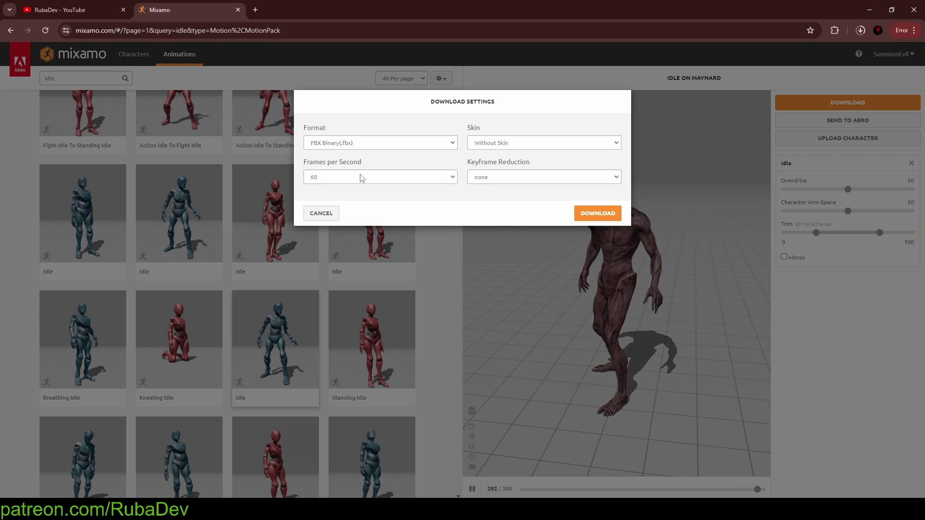
{"action": "left_click", "coordinate": [348, 180]}
{"action": "left_click", "coordinate": [441, 174]}
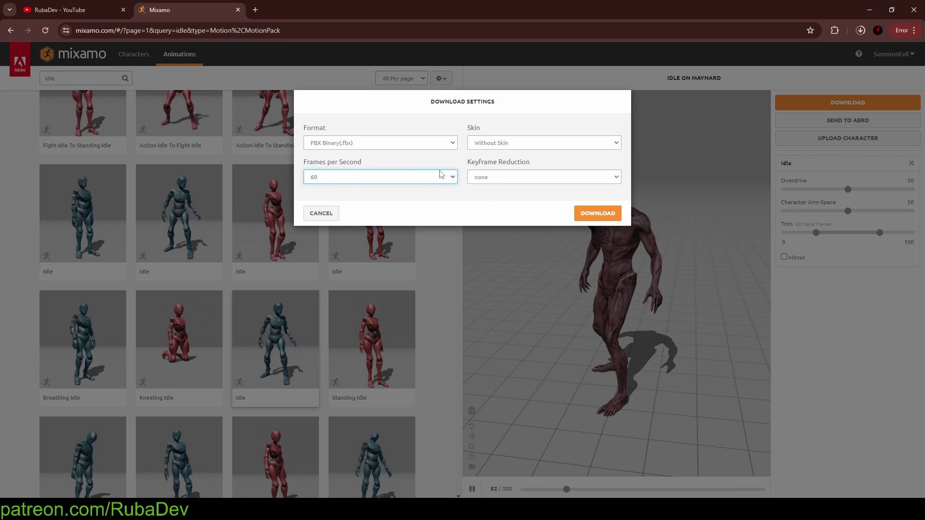
{"action": "left_click", "coordinate": [500, 179]}
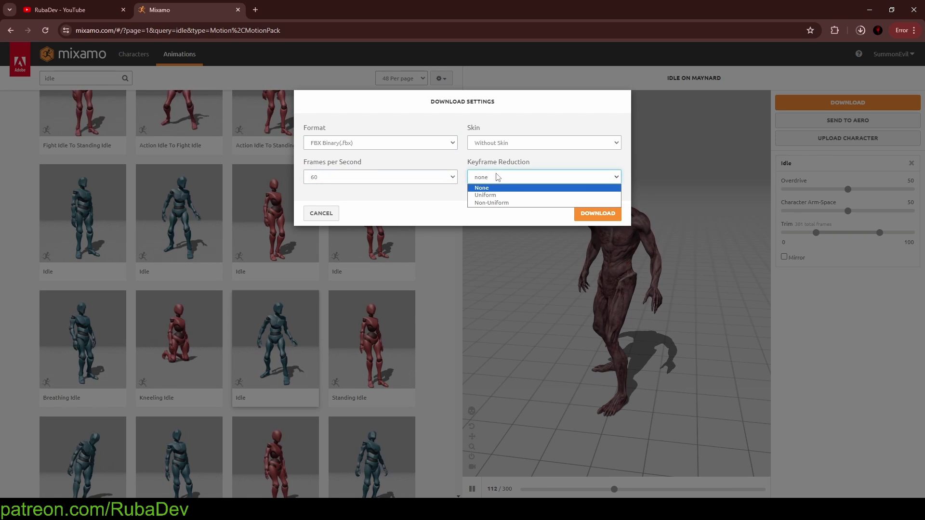
{"action": "left_click", "coordinate": [497, 177]}
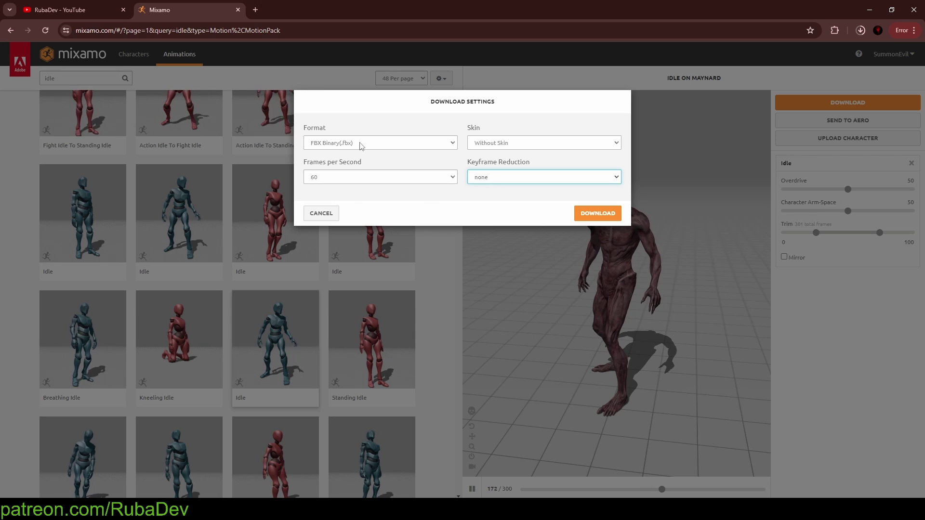
{"action": "left_click", "coordinate": [586, 215]}
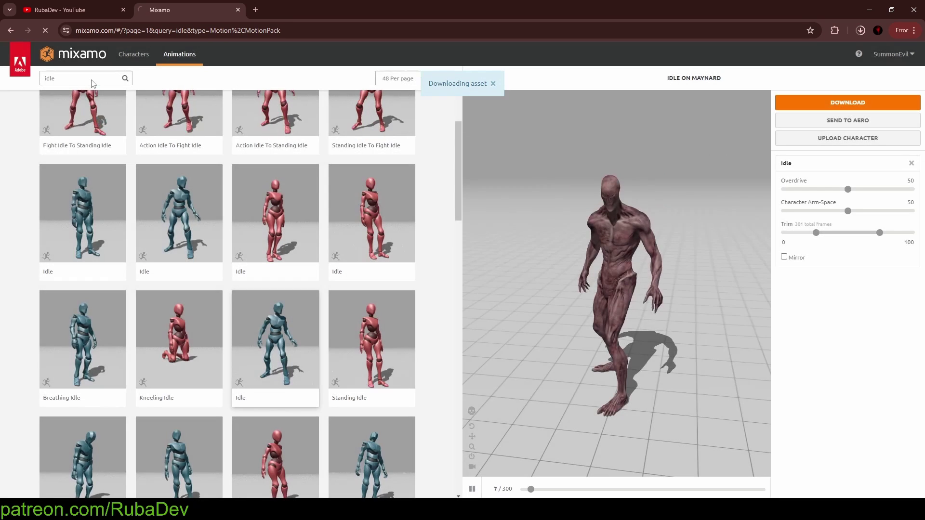
Search the animations for "walk" and apply the second-row Walking animation, third in its row, to Maynard
{"action": "triple_click", "coordinate": [97, 79]}
{"action": "type", "text": "wal"}
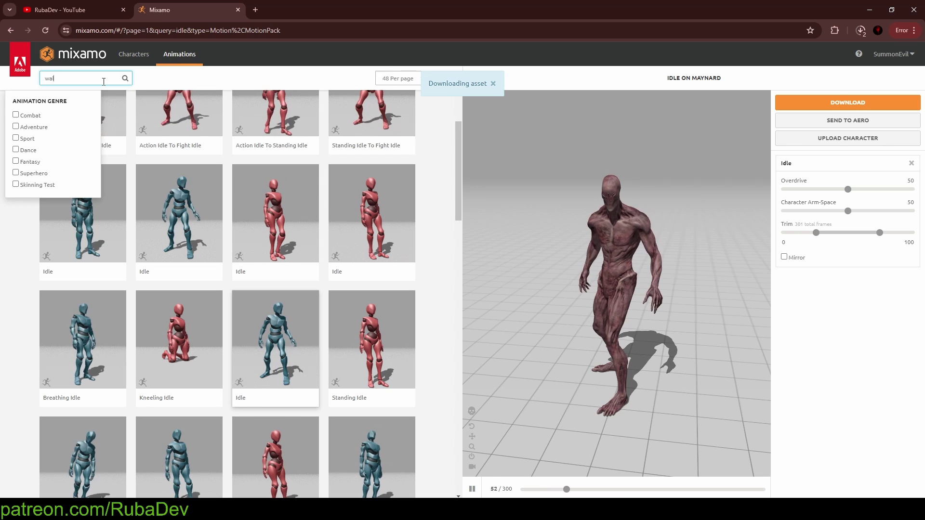
{"action": "type", "text": "k"}
{"action": "key", "text": "Return"}
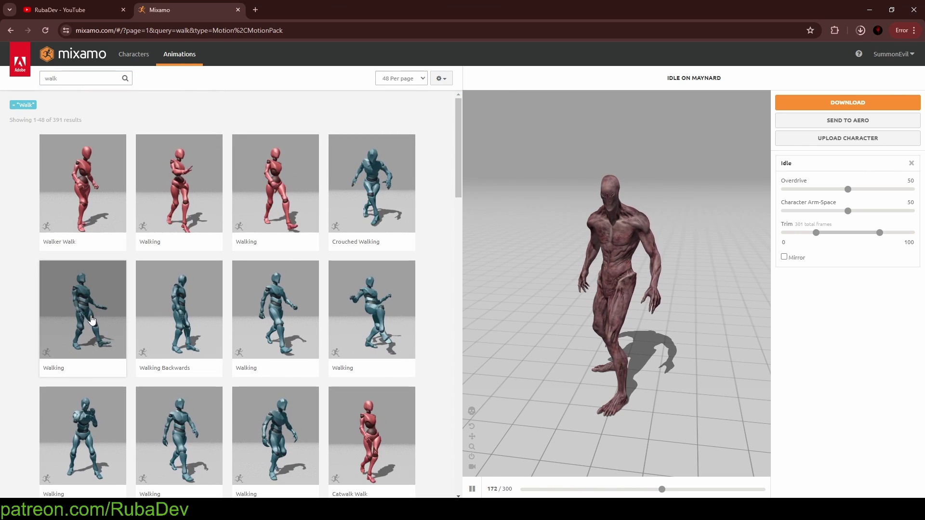
{"action": "left_click", "coordinate": [296, 300]}
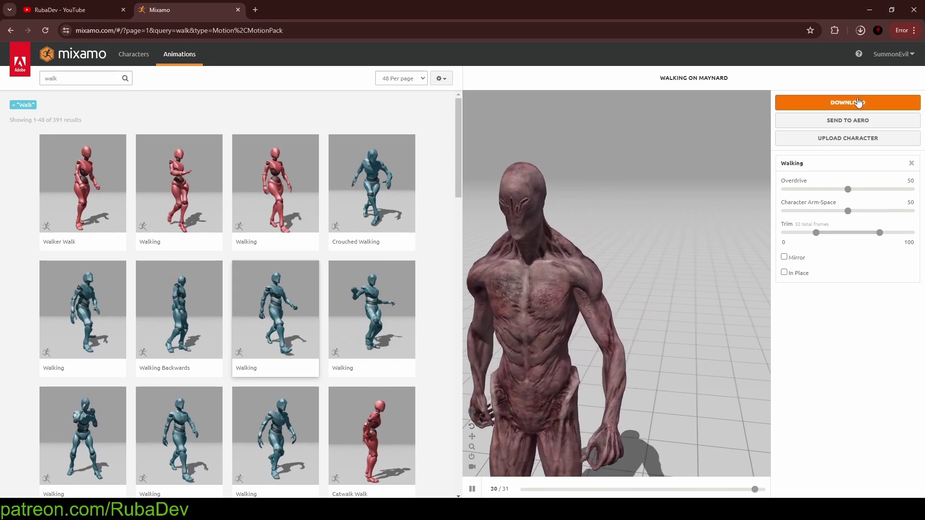
{"action": "left_click", "coordinate": [856, 102]}
{"action": "left_click", "coordinate": [304, 232]}
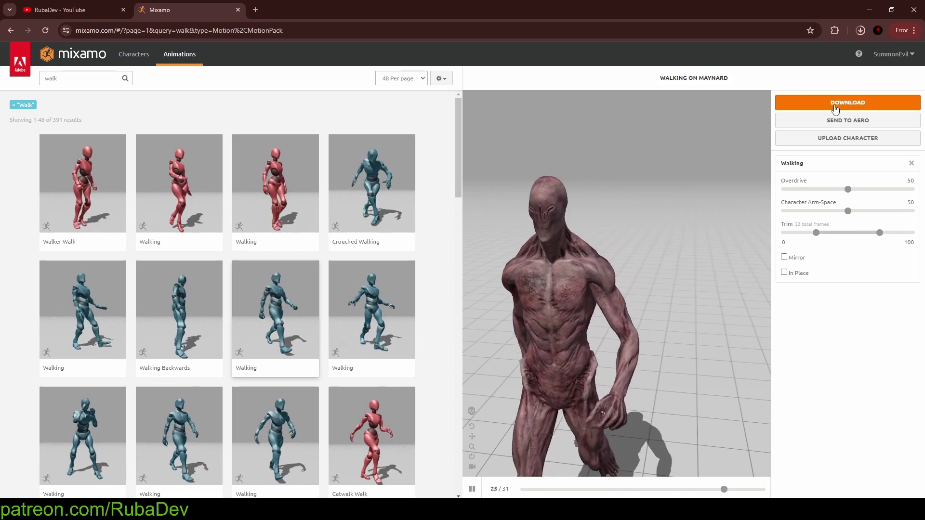
Make the Walking animation in place and download it as FBX Binary without skin, at 60 frames per second and with no keyframe reduction
{"action": "left_click", "coordinate": [784, 272]}
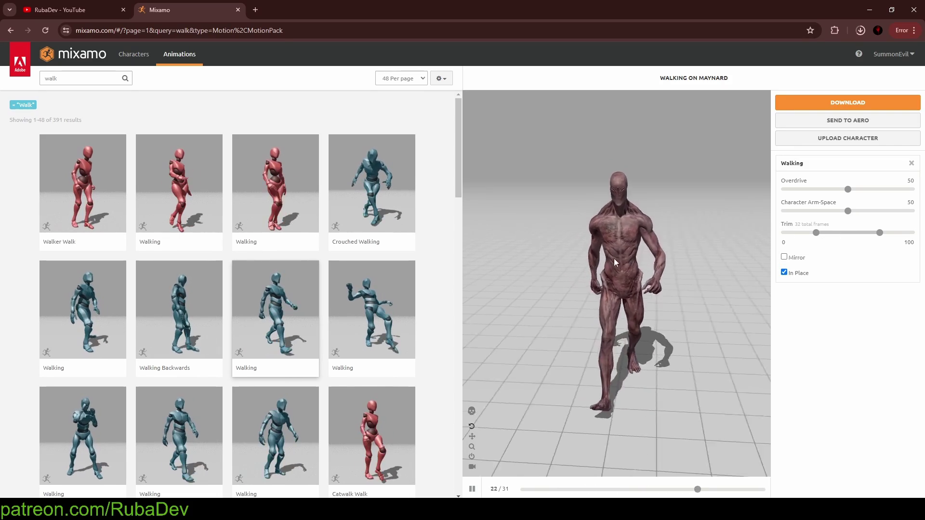
{"action": "left_click_drag", "start_coordinate": [591, 253], "coordinate": [750, 286]}
{"action": "left_click", "coordinate": [784, 272]}
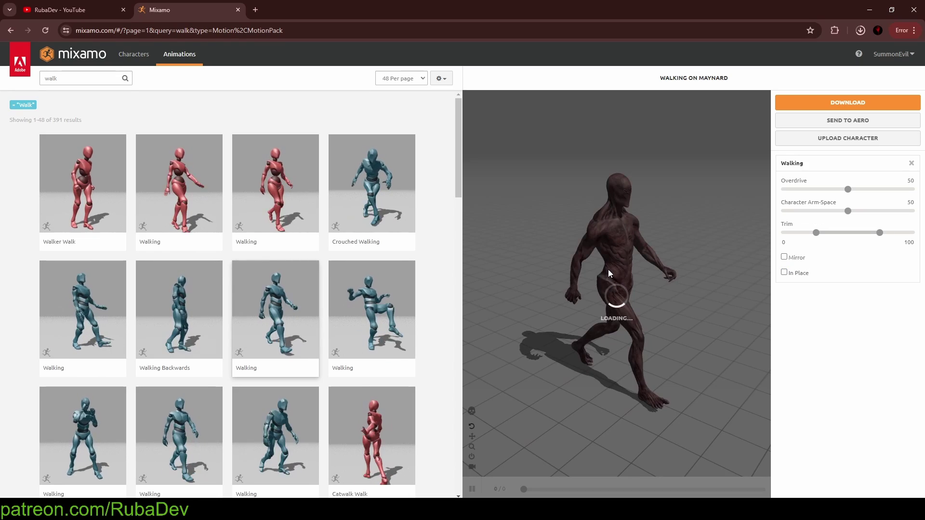
{"action": "left_click", "coordinate": [784, 273]}
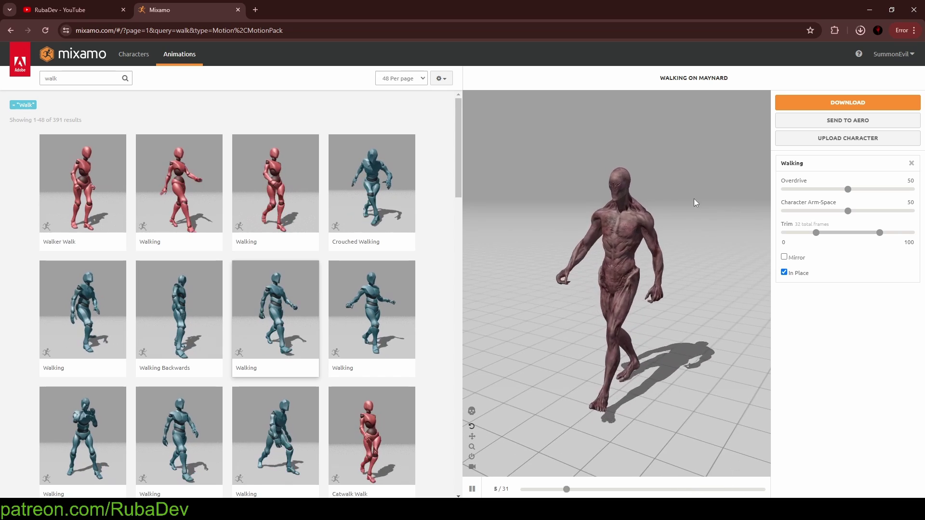
{"action": "left_click", "coordinate": [800, 103]}
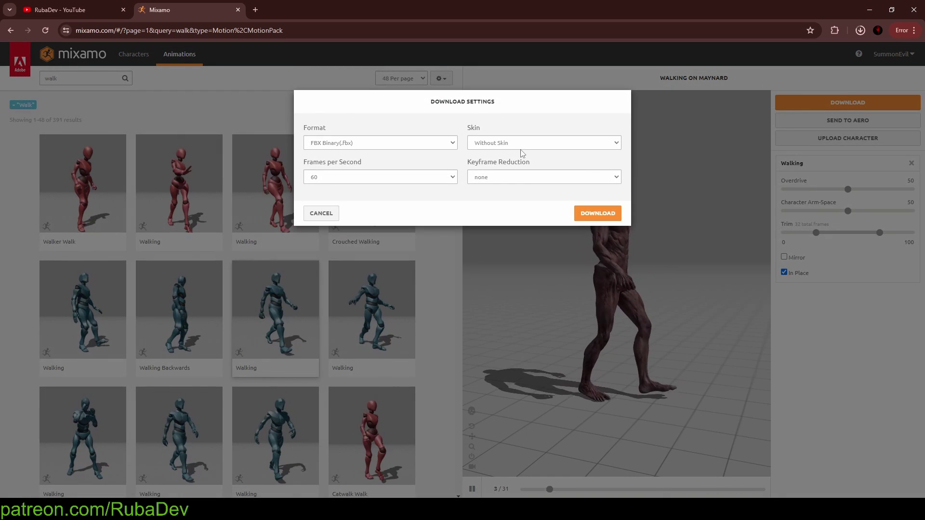
{"action": "left_click", "coordinate": [602, 214]}
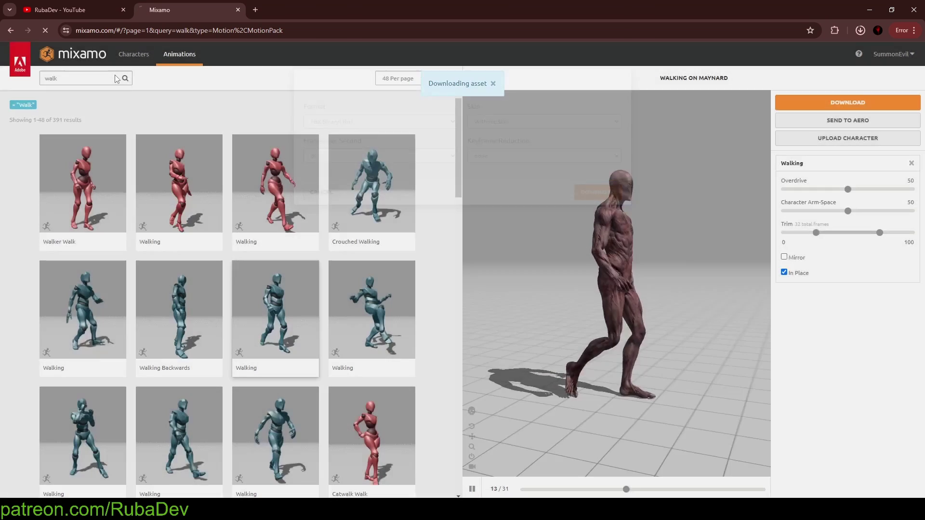
Search the animations for "run"
{"action": "left_click", "coordinate": [115, 76]}
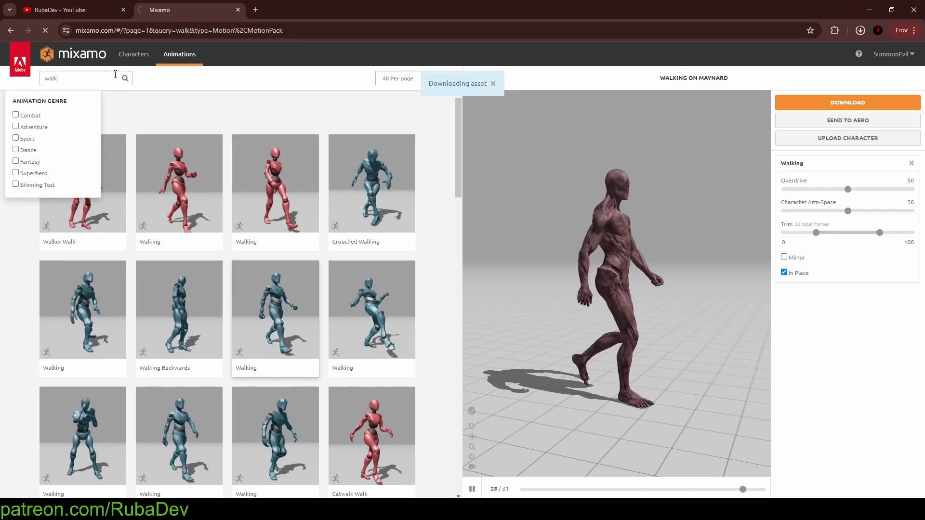
{"action": "key", "text": "BackSpace"}
{"action": "key", "text": "BackSpace"}
{"action": "key", "text": "BackSpace"}
{"action": "key", "text": "BackSpace"}
{"action": "type", "text": "run"}
{"action": "key", "text": "Return"}
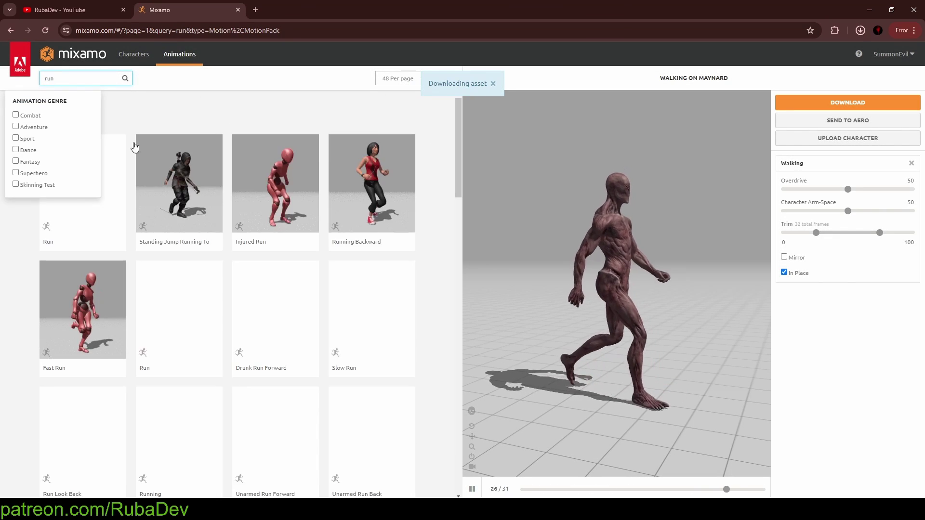
{"action": "left_click", "coordinate": [24, 233]}
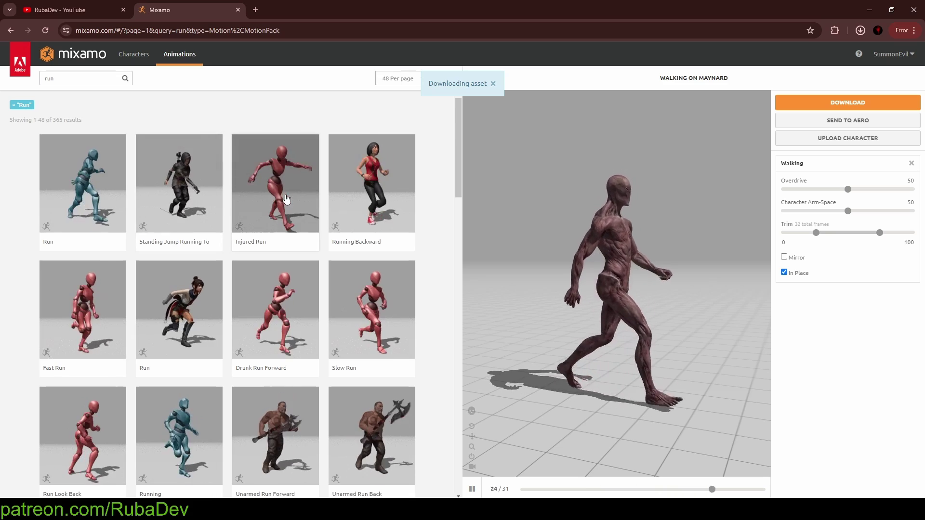
Apply the Running animation beside Run Look Back to Maynard
{"action": "scroll", "coordinate": [286, 199], "scroll_direction": "down", "scroll_amount": 3}
{"action": "scroll", "coordinate": [147, 182], "scroll_direction": "up", "scroll_amount": 3}
{"action": "scroll", "coordinate": [146, 182], "scroll_direction": "down", "scroll_amount": 2}
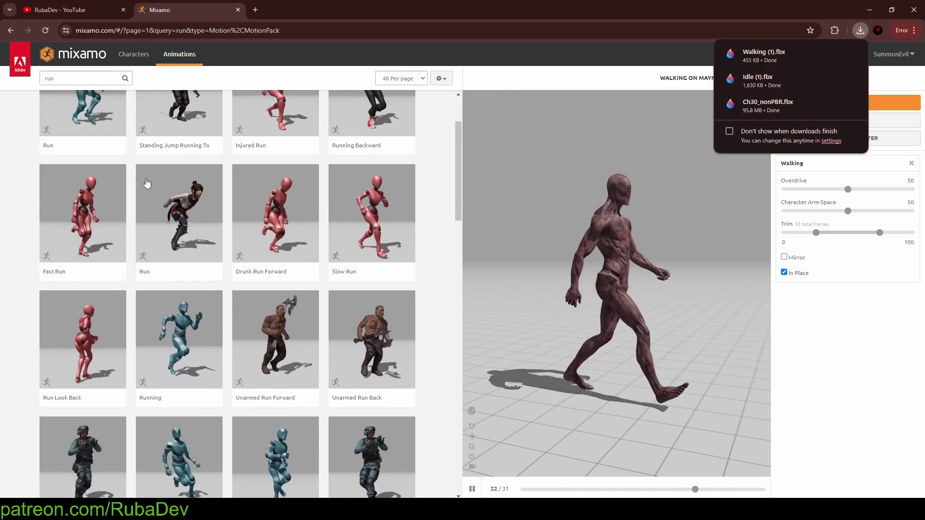
{"action": "scroll", "coordinate": [147, 182], "scroll_direction": "down", "scroll_amount": 3}
{"action": "left_click", "coordinate": [185, 233]}
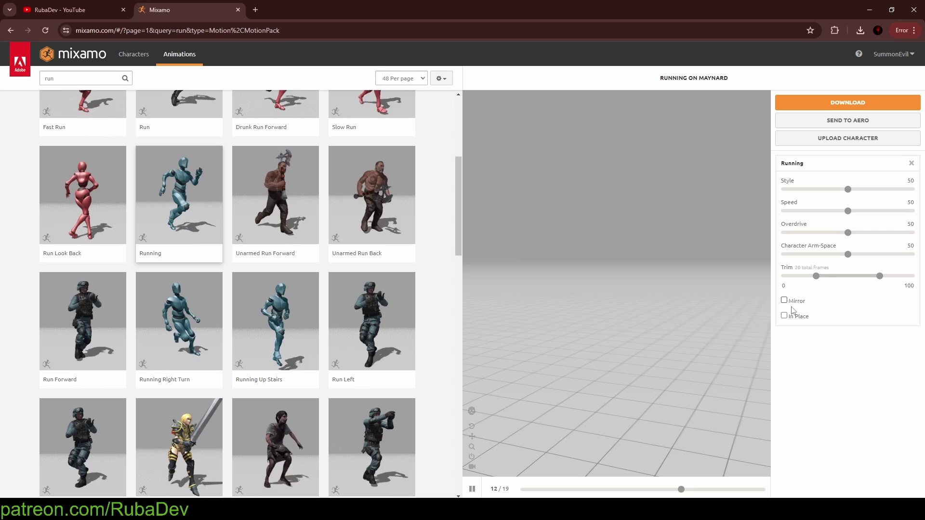
Make the Running animation in place and download it as FBX Binary without skin, at 60 frames per second and with no keyframe reduction
{"action": "left_click", "coordinate": [784, 315]}
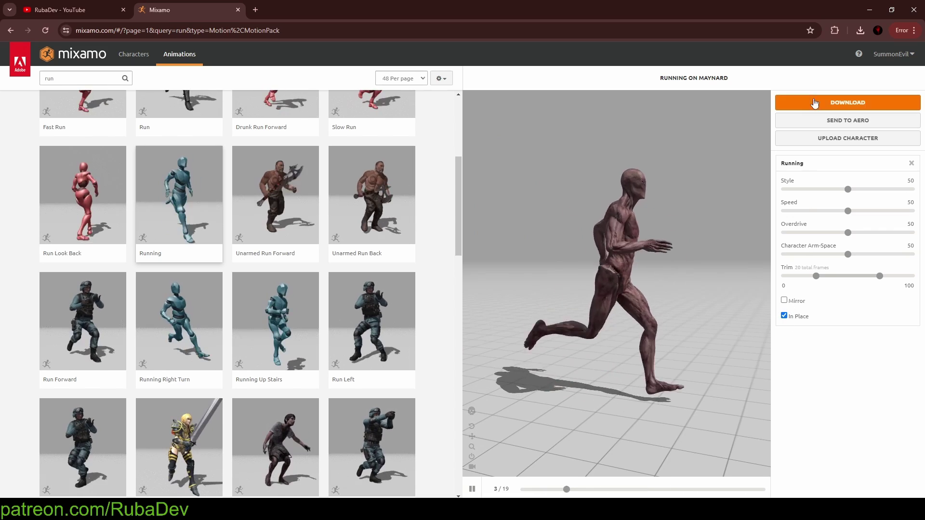
{"action": "left_click", "coordinate": [838, 102]}
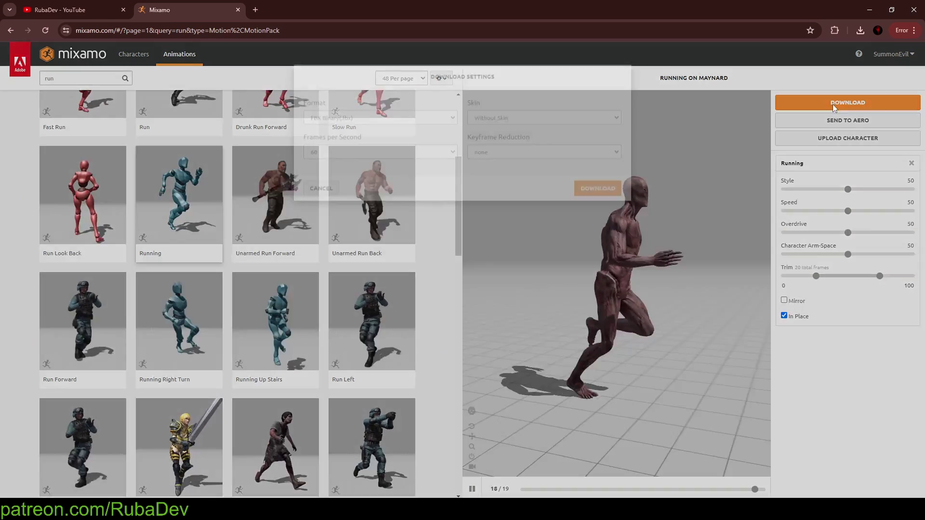
{"action": "left_click", "coordinate": [607, 212]}
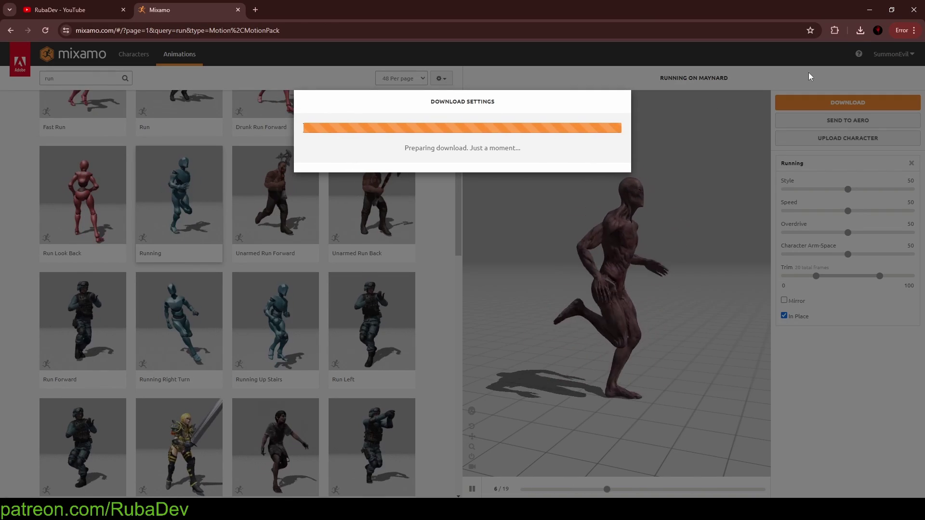
Show the downloaded FBX files in File Explorer and open the Content/Characters/AI folder in the Unreal Engine HorrorProject
{"action": "left_click", "coordinate": [859, 30]}
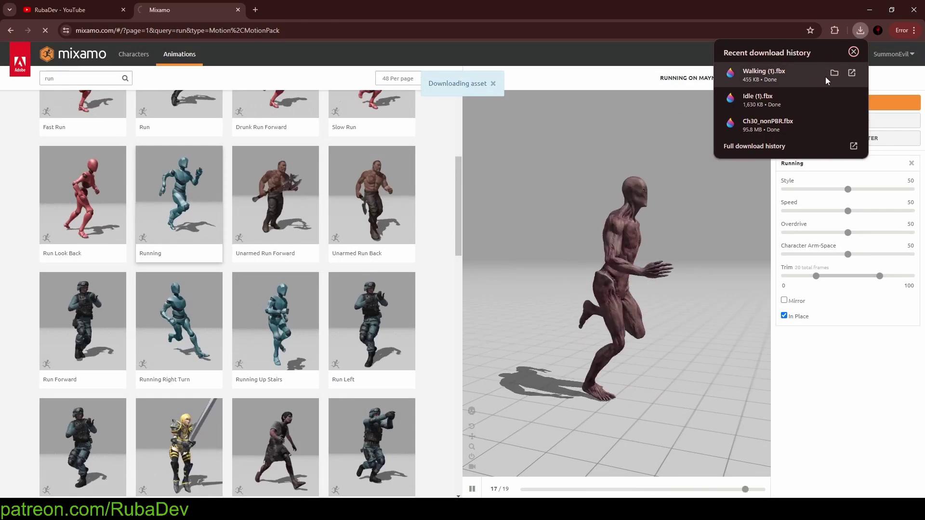
{"action": "left_click", "coordinate": [834, 73]}
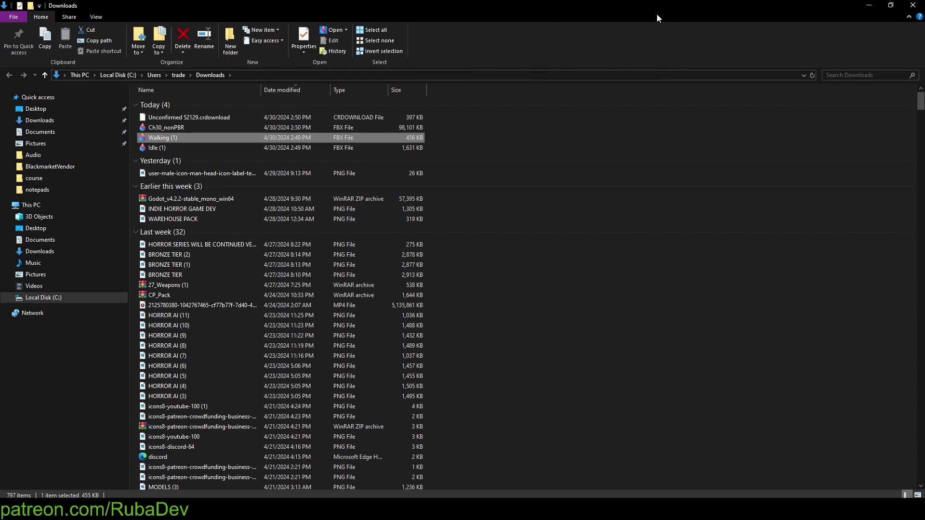
{"action": "left_click_drag", "start_coordinate": [662, 8], "coordinate": [924, 68]}
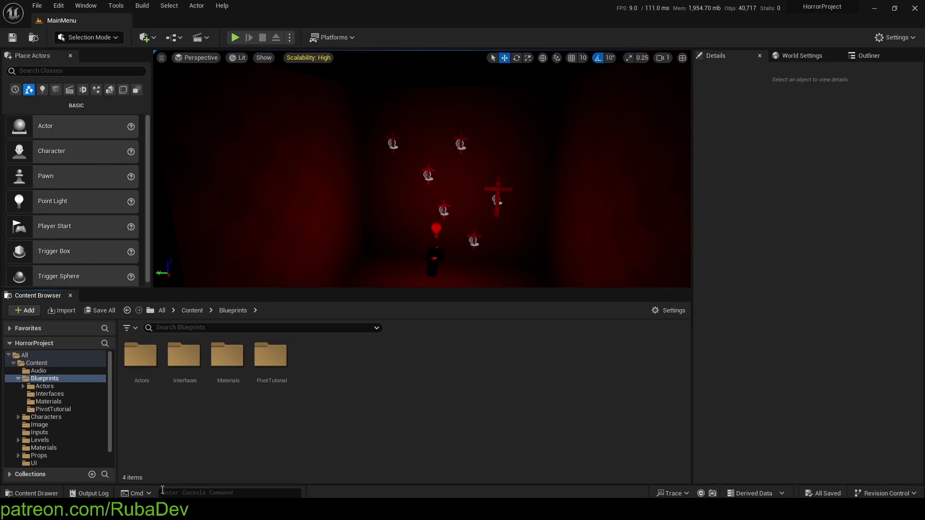
{"action": "left_click", "coordinate": [192, 310]}
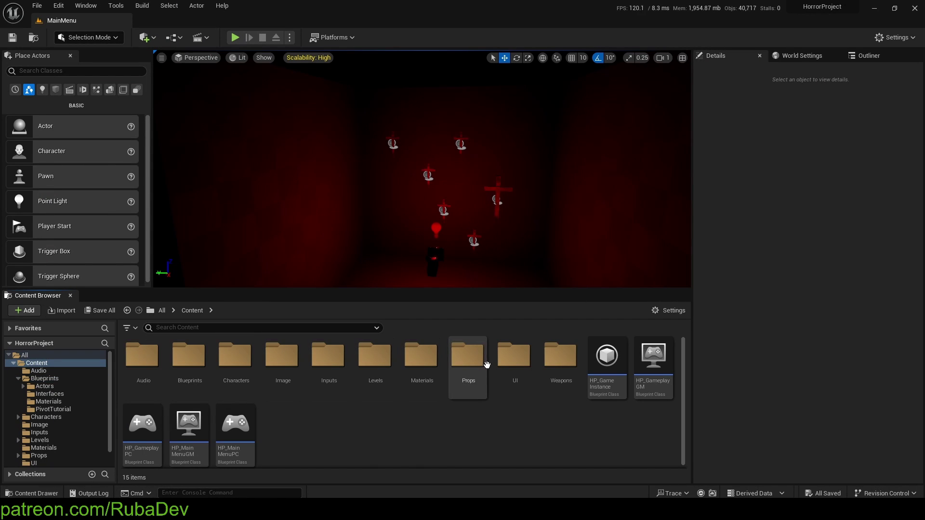
{"action": "double_click", "coordinate": [231, 365]}
{"action": "double_click", "coordinate": [142, 356]}
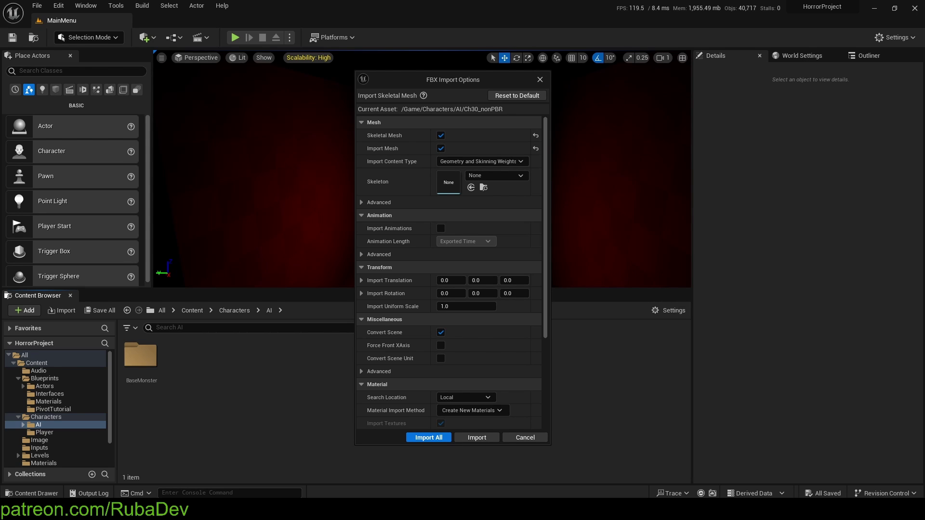
Import Ch30_nonPBR into the AI folder as a skeletal mesh with Skeleton set to None, and close the message log
{"action": "left_click", "coordinate": [495, 177]}
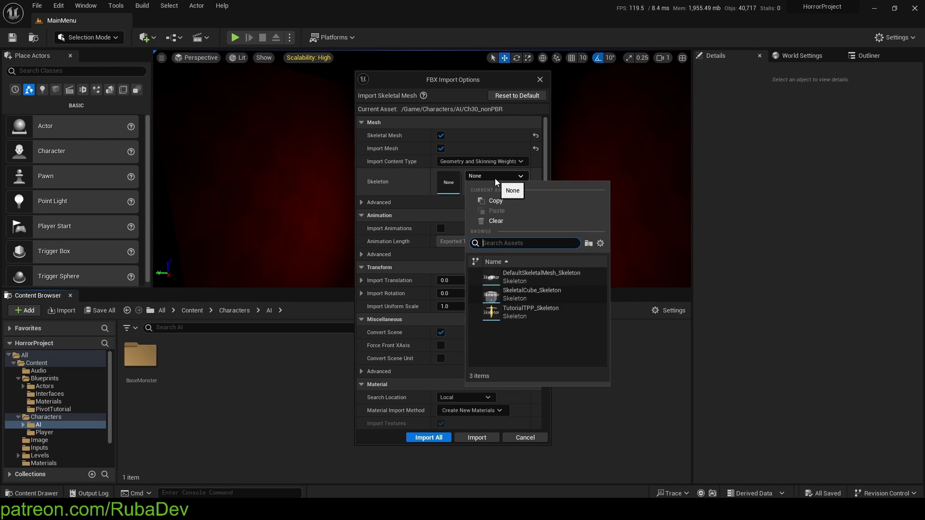
{"action": "left_click", "coordinate": [495, 177]}
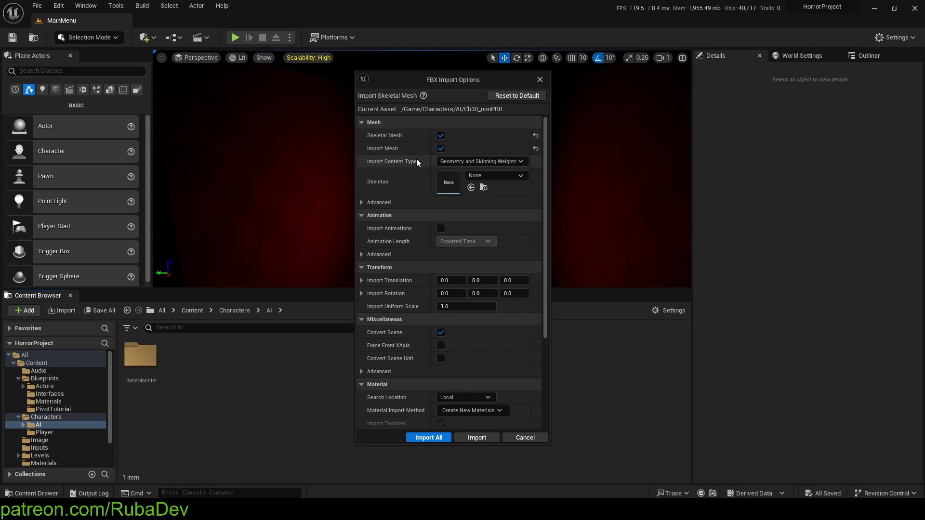
{"action": "left_click", "coordinate": [429, 438]}
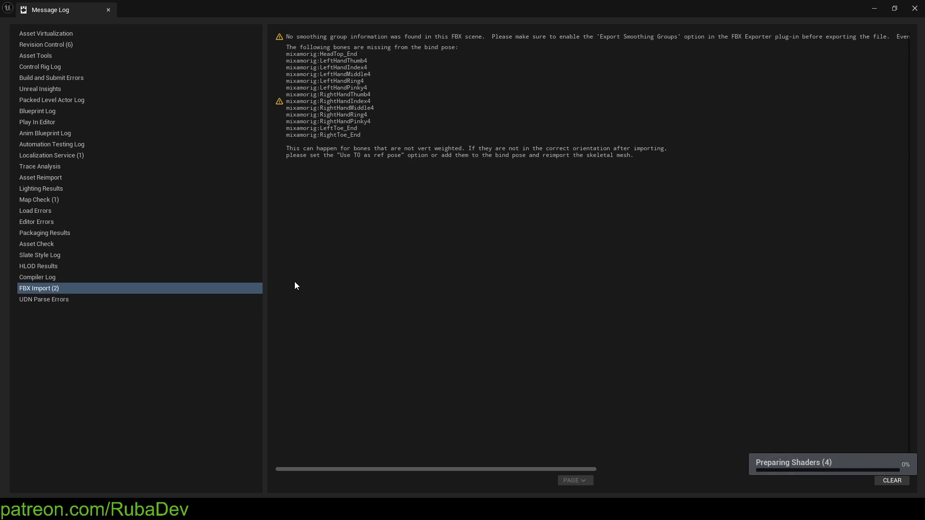
{"action": "left_click", "coordinate": [914, 8]}
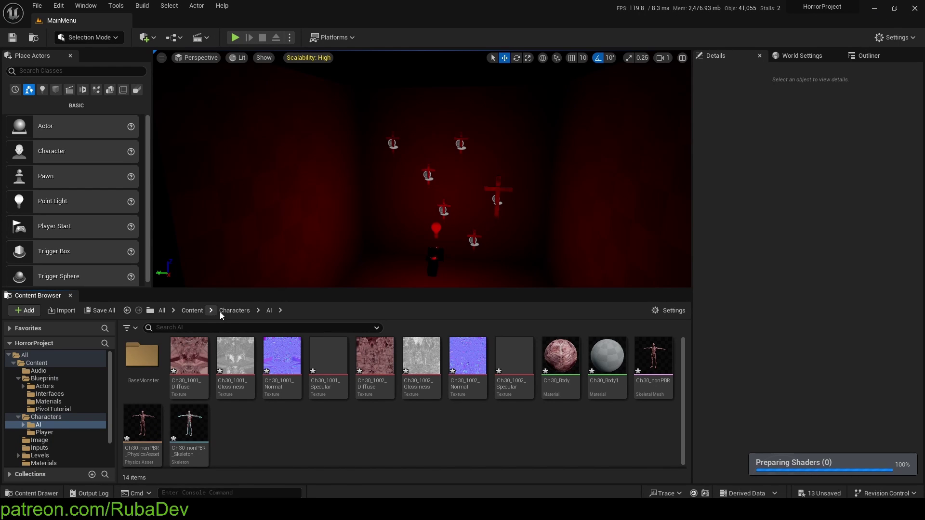
Open the House level from the Levels folder, saving the newly imported assets
{"action": "left_click", "coordinate": [223, 311]}
{"action": "left_click", "coordinate": [193, 311]}
{"action": "double_click", "coordinate": [363, 361]}
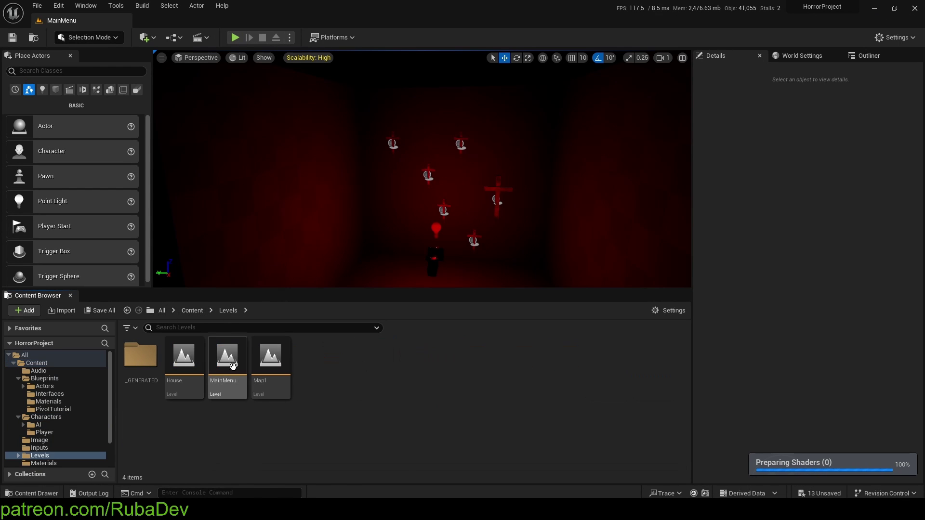
{"action": "left_click", "coordinate": [184, 361]}
{"action": "double_click", "coordinate": [184, 362]}
{"action": "left_click", "coordinate": [470, 362]}
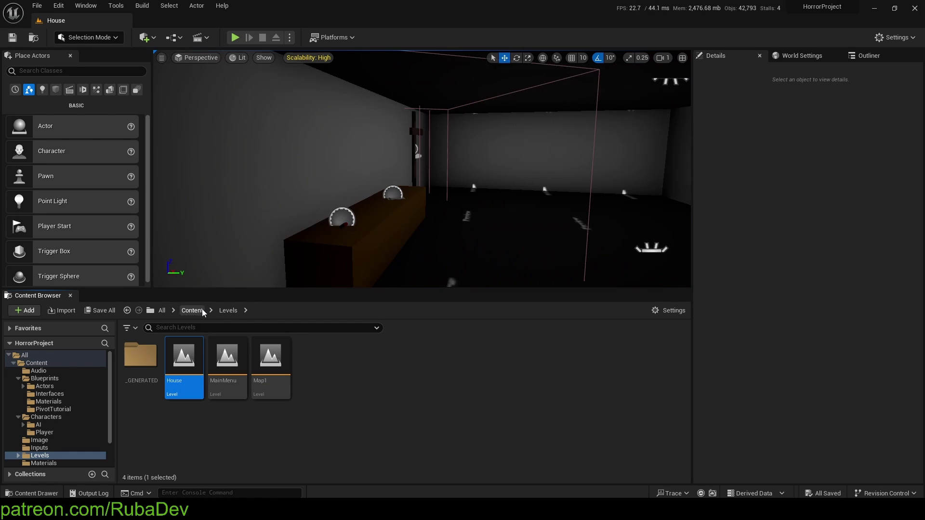
Return to the Content/Characters/AI folder with the imported character assets
{"action": "left_click", "coordinate": [202, 310]}
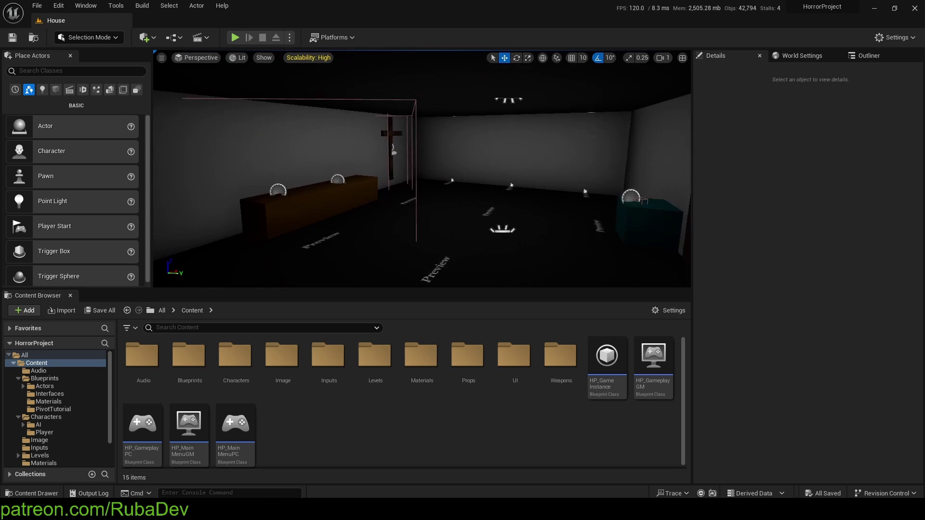
{"action": "right_click_drag", "start_coordinate": [386, 193], "coordinate": [404, 193]}
{"action": "key", "text": "w"}
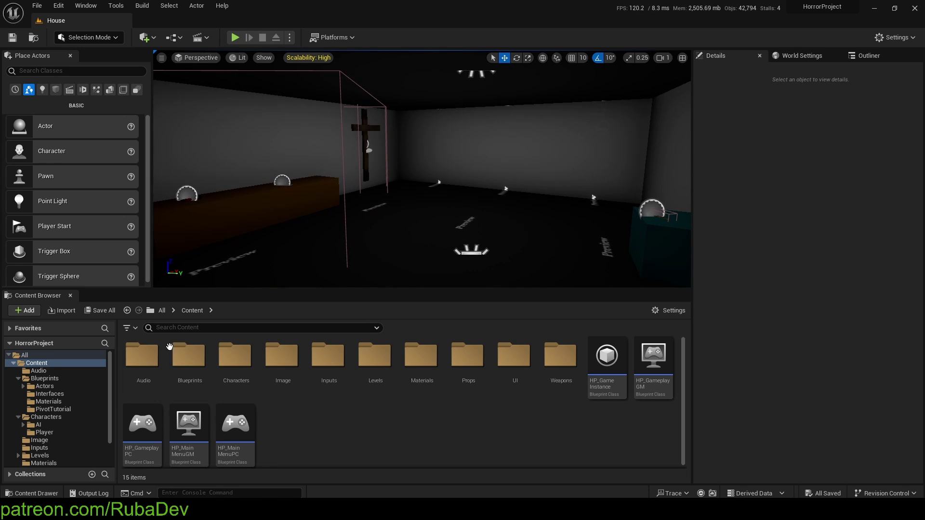
{"action": "double_click", "coordinate": [236, 356]}
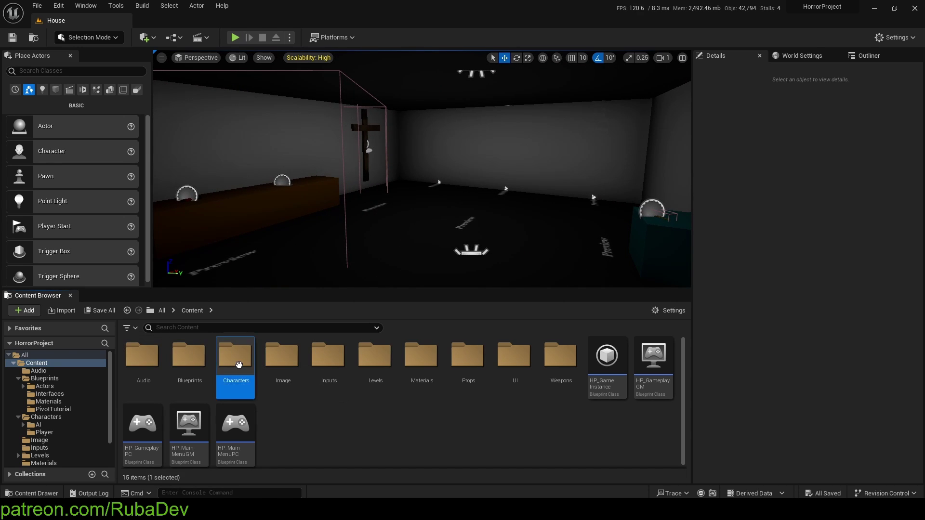
{"action": "double_click", "coordinate": [141, 356]}
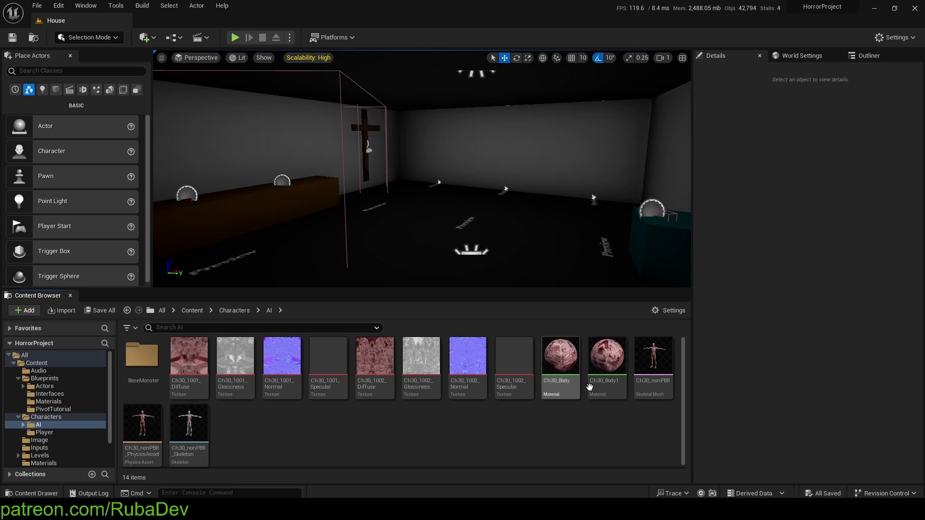
Place the Ch30_nonPBR skeletal mesh in the House level, examine it in the room, and delete it from the level
{"action": "left_click_drag", "start_coordinate": [652, 367], "coordinate": [438, 264]}
{"action": "key", "text": "w"}
{"action": "key", "text": "d"}
{"action": "mouse_move", "coordinate": [437, 264]}
{"action": "right_mouse_down"}
{"action": "mouse_move", "coordinate": [347, 264]}
{"action": "mouse_move", "coordinate": [308, 212]}
{"action": "mouse_move", "coordinate": [385, 241]}
{"action": "mouse_move", "coordinate": [520, 251]}
{"action": "mouse_move", "coordinate": [419, 246]}
{"action": "mouse_move", "coordinate": [433, 255]}
{"action": "right_mouse_up"}
{"action": "key", "text": "w"}
{"action": "key", "text": "a"}
{"action": "key", "text": "d"}
{"action": "key", "text": "w"}
{"action": "key", "text": "s"}
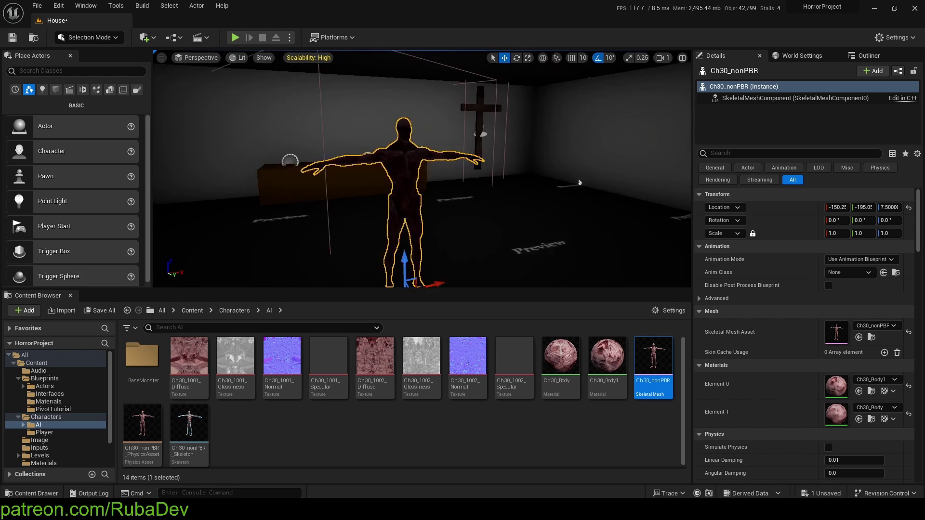
{"action": "right_click_drag", "start_coordinate": [580, 182], "coordinate": [592, 193]}
{"action": "key", "text": "Delete"}
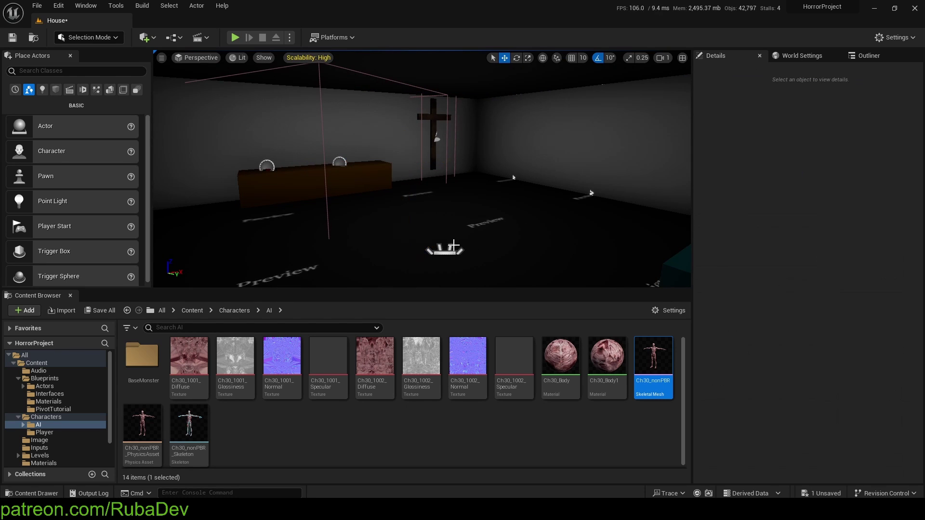
Open the AI_Character blueprint from the BaseMonster folder
{"action": "left_click", "coordinate": [239, 425]}
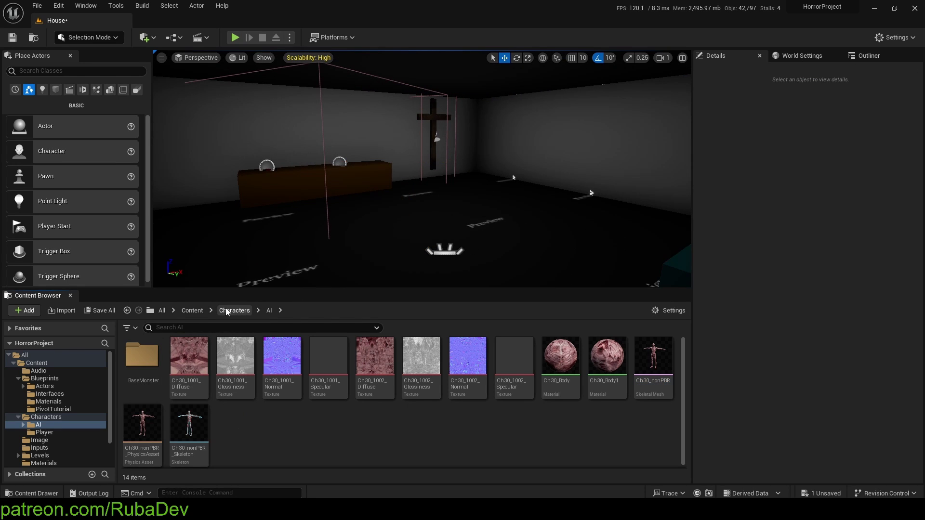
{"action": "double_click", "coordinate": [142, 356]}
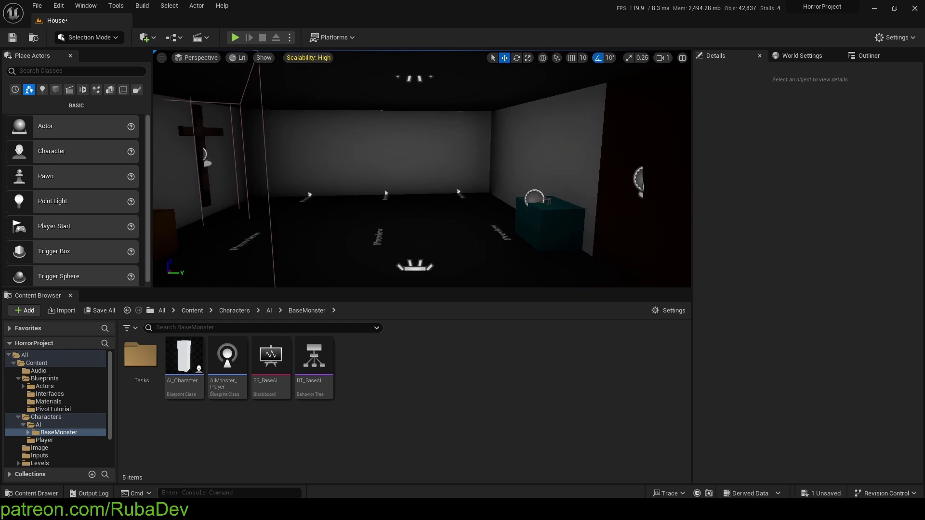
{"action": "left_click", "coordinate": [180, 360]}
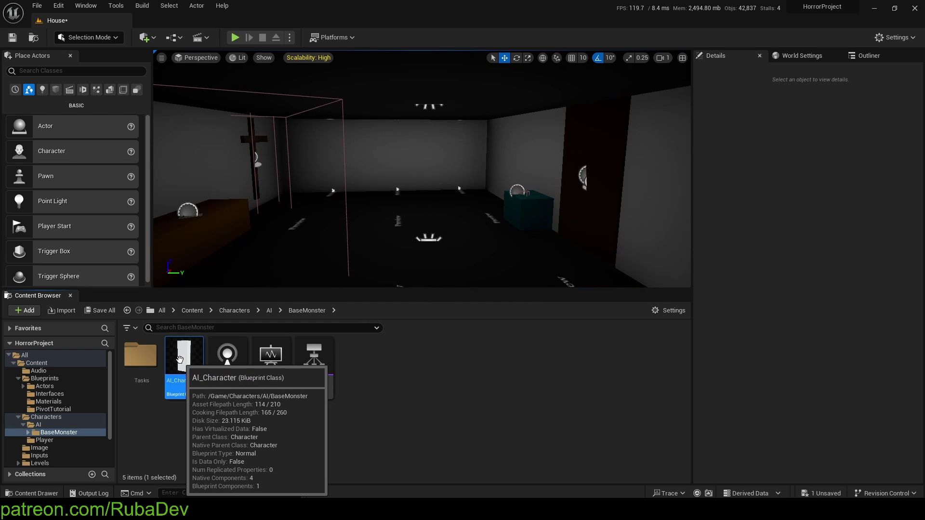
{"action": "double_click", "coordinate": [178, 346]}
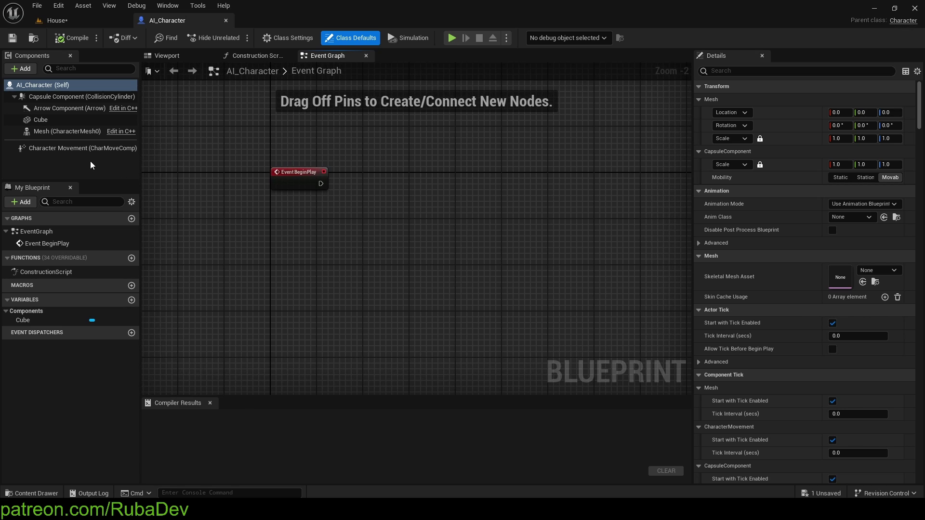
{"action": "left_click", "coordinate": [72, 131]}
{"action": "left_click", "coordinate": [80, 147]}
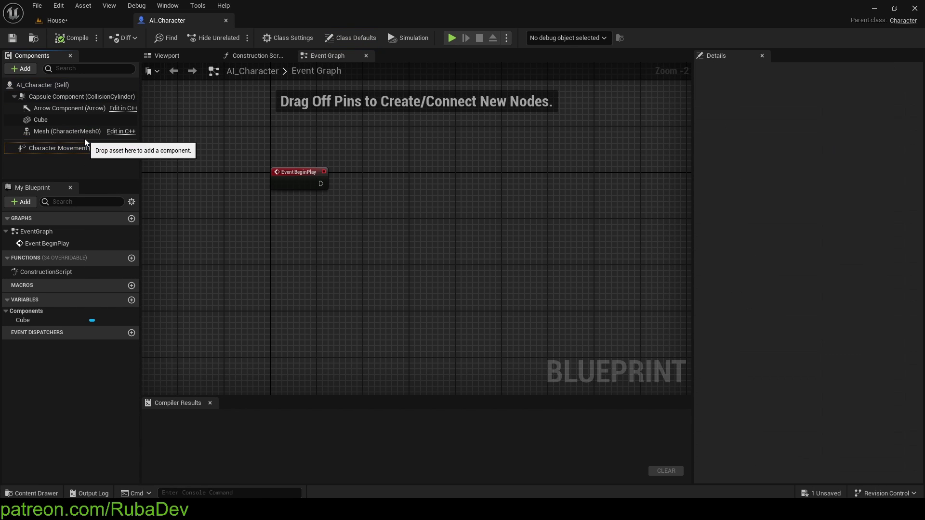
Assign the Ch30_nonPBR skeletal mesh to AI_Character's Mesh component and compile the blueprint
{"action": "left_click", "coordinate": [84, 135]}
{"action": "left_click", "coordinate": [875, 321]}
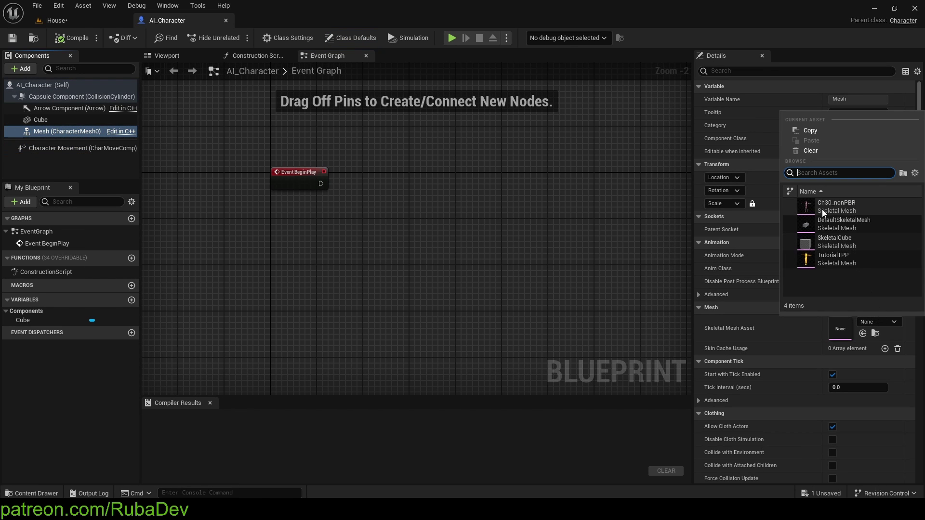
{"action": "left_click", "coordinate": [848, 208]}
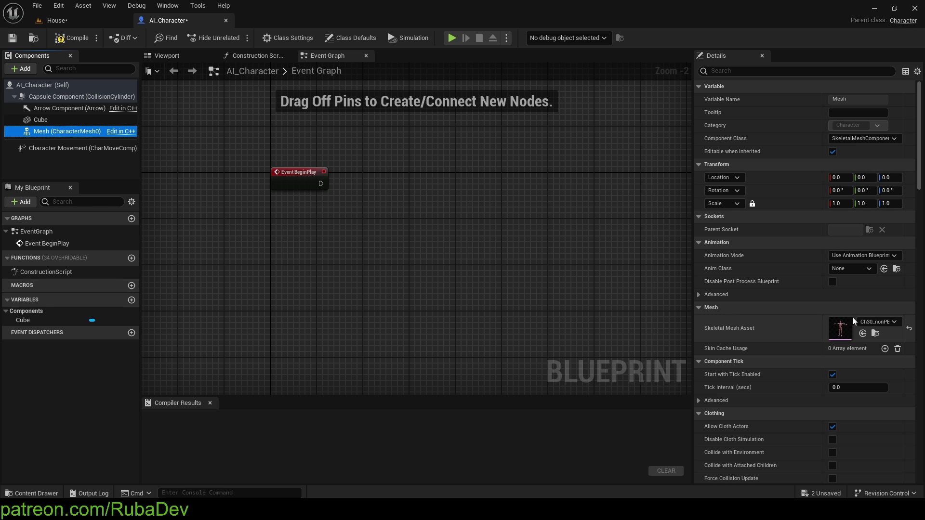
{"action": "left_click", "coordinate": [72, 40]}
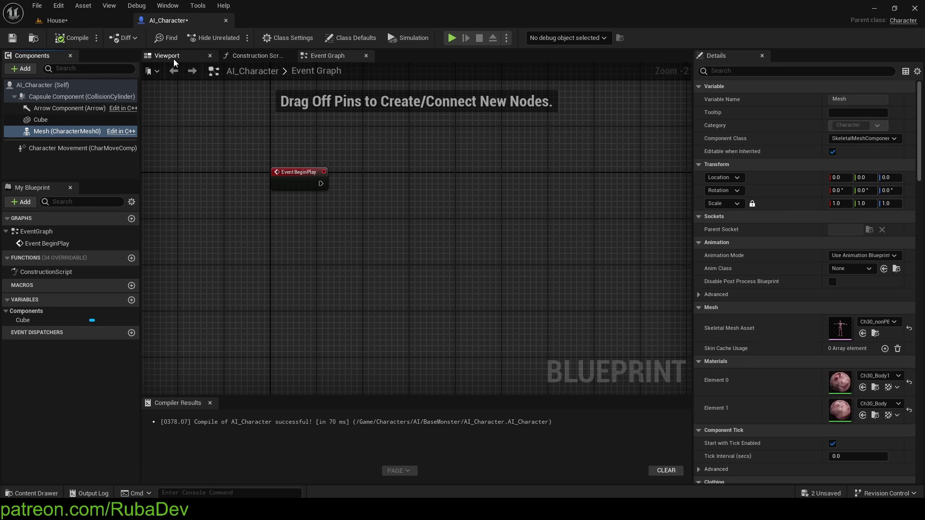
Rotate the character mesh about -90° around Z and lower it to about Z -84 inside the capsule
{"action": "left_click", "coordinate": [174, 56]}
{"action": "key", "text": "e"}
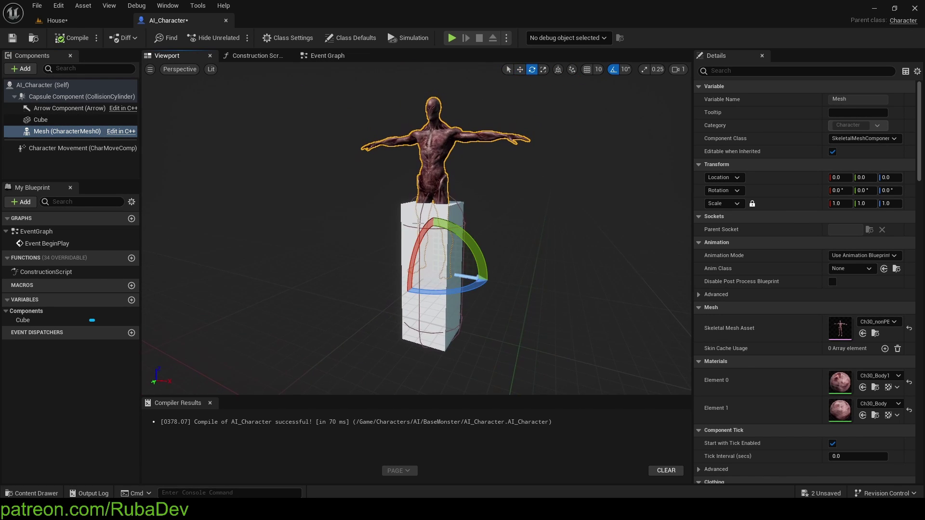
{"action": "left_click_drag", "start_coordinate": [447, 298], "coordinate": [394, 301]}
{"action": "key", "text": "w"}
{"action": "left_click_drag", "start_coordinate": [432, 236], "coordinate": [429, 303]}
Delete the placeholder Cube component from AI_Character and compile the blueprint
{"action": "left_click", "coordinate": [436, 248]}
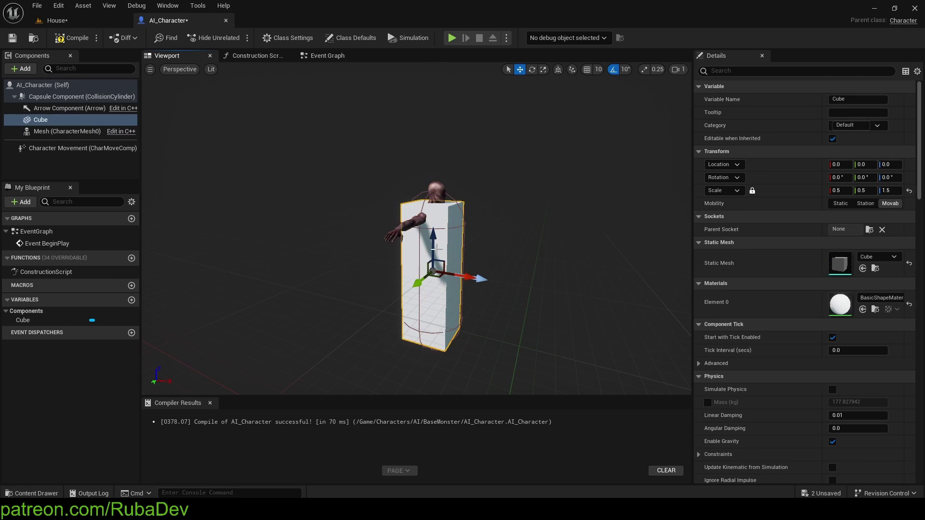
{"action": "key", "text": "Delete"}
{"action": "right_click_drag", "start_coordinate": [419, 242], "coordinate": [381, 205]}
{"action": "left_click", "coordinate": [377, 215]}
{"action": "scroll", "coordinate": [417, 229], "scroll_direction": "down", "scroll_amount": 4}
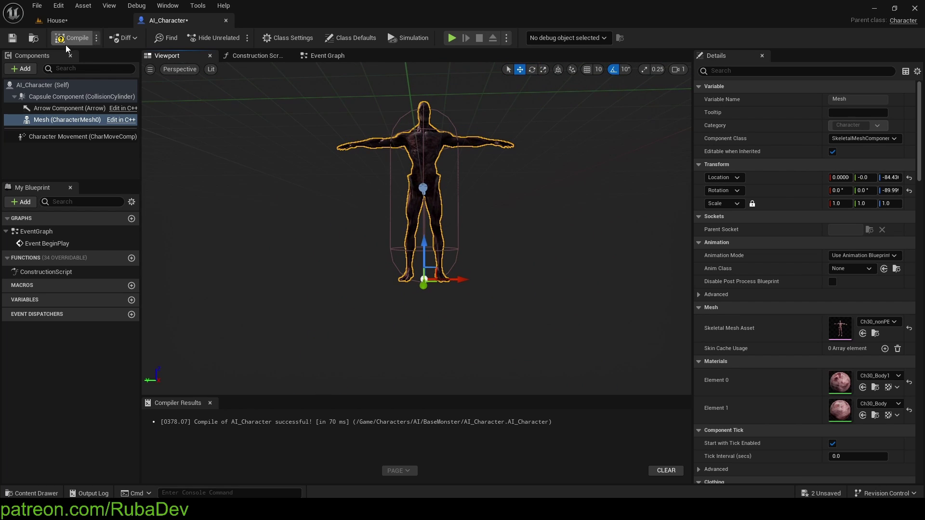
Place a test AI_Character in the House level room and examine how its feet meet the floor
{"action": "left_click", "coordinate": [55, 20]}
{"action": "left_click_drag", "start_coordinate": [182, 363], "coordinate": [386, 222]}
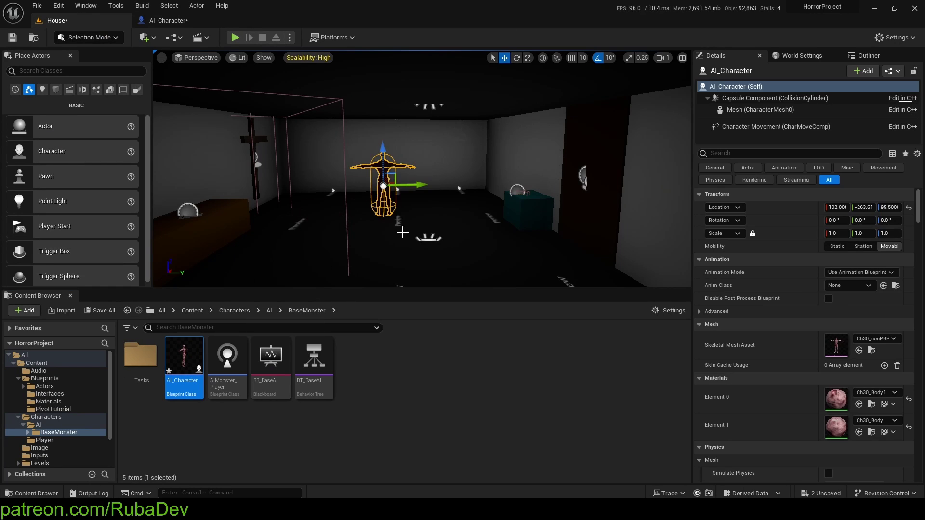
{"action": "right_click_drag", "start_coordinate": [403, 233], "coordinate": [198, 248]}
{"action": "right_click_drag", "start_coordinate": [422, 169], "coordinate": [270, 115]}
Lower the AI_Character mesh to about Z -86, compile, and delete the test character from the House level after rechecking it
{"action": "left_click", "coordinate": [168, 20]}
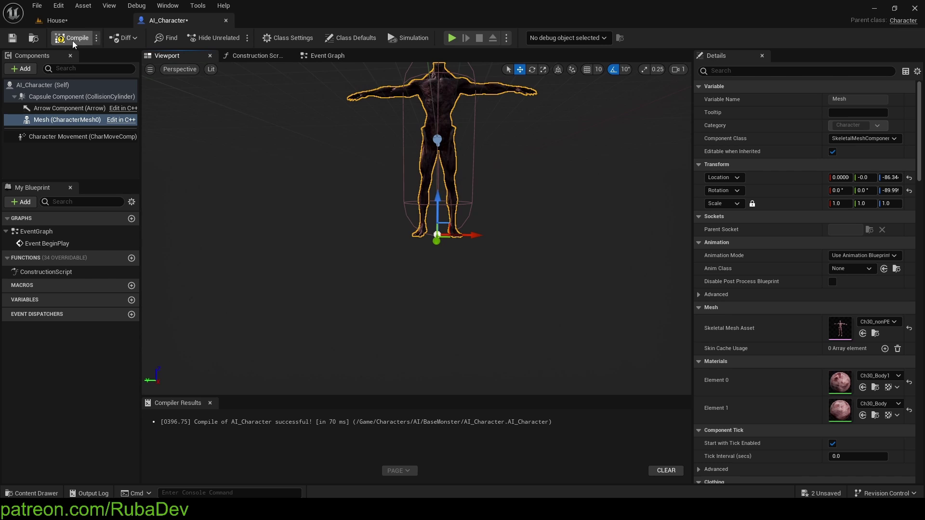
{"action": "left_click", "coordinate": [57, 20]}
{"action": "key", "text": "f"}
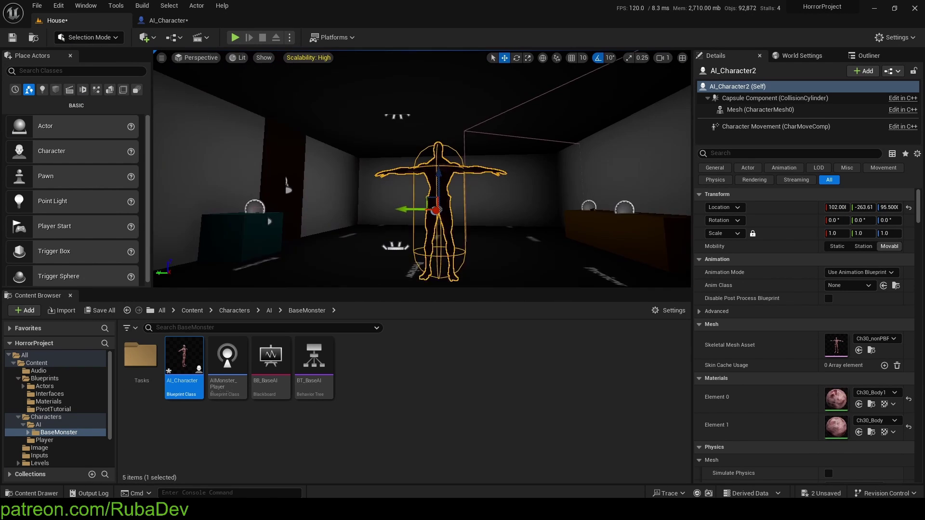
{"action": "mouse_move", "coordinate": [440, 169]}
{"action": "right_mouse_down"}
{"action": "mouse_move", "coordinate": [467, 171]}
{"action": "mouse_move", "coordinate": [450, 171]}
{"action": "right_mouse_up"}
{"action": "key", "text": "Delete"}
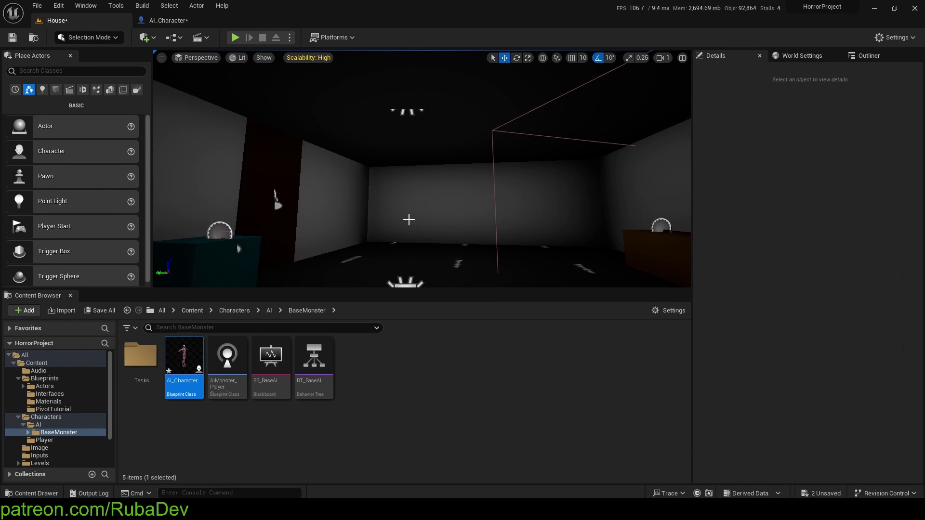
Play the House level from the floor near the monster, watch it roam from several sides, and stop playing
{"action": "right_click", "coordinate": [141, 369]}
{"action": "left_click", "coordinate": [452, 392]}
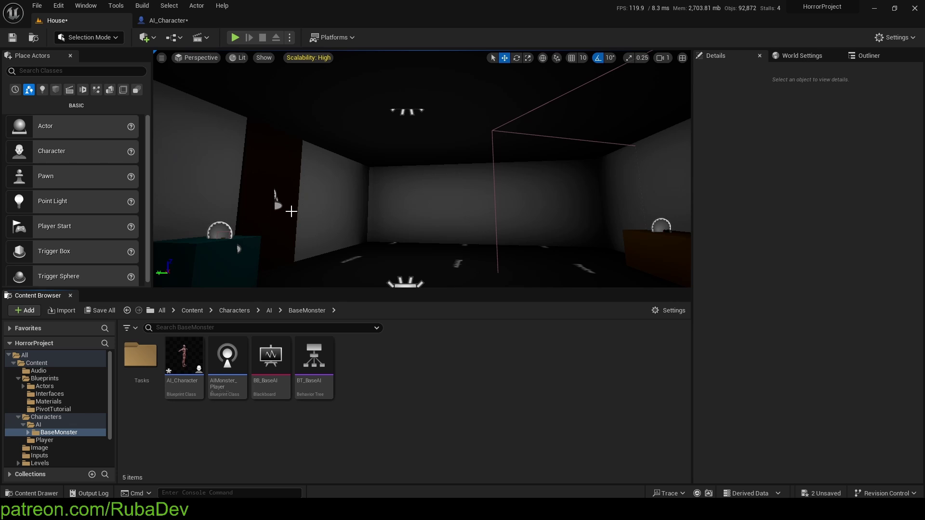
{"action": "right_click_drag", "start_coordinate": [309, 202], "coordinate": [178, 205]}
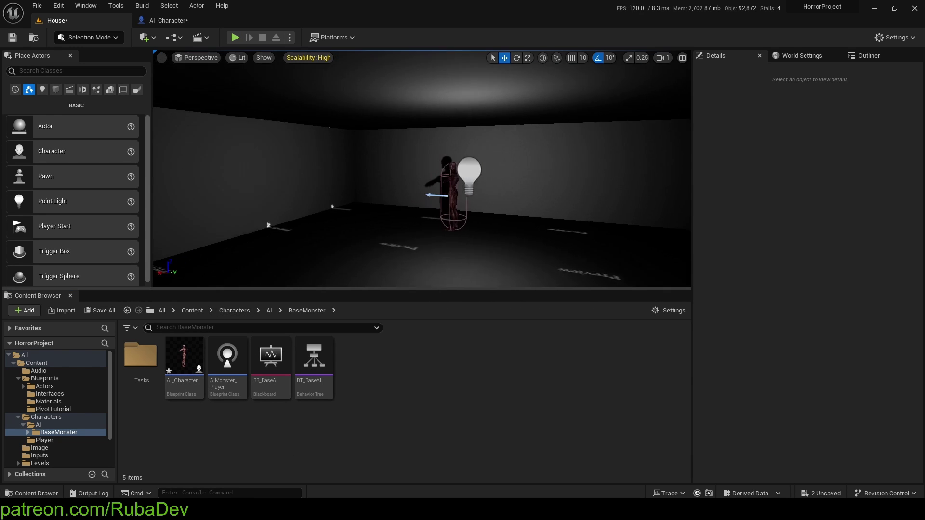
{"action": "right_click_drag", "start_coordinate": [422, 169], "coordinate": [674, 179]}
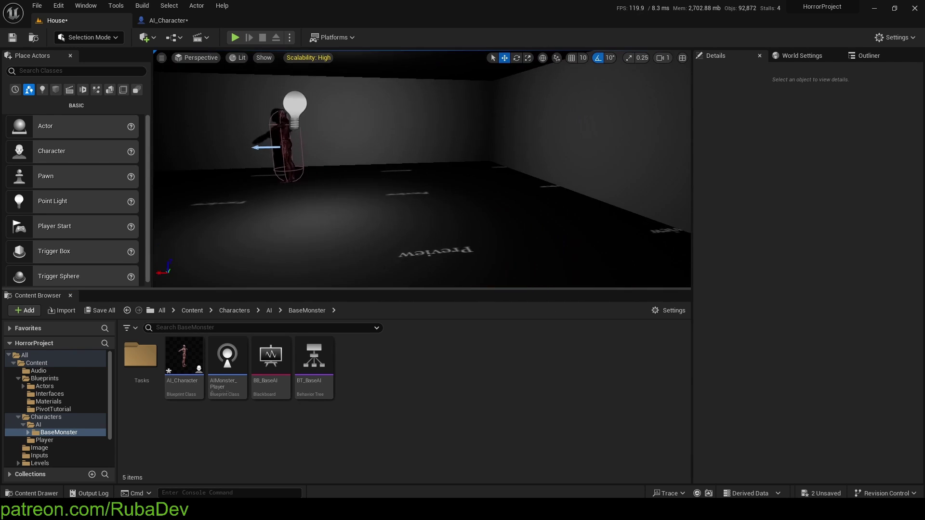
{"action": "right_click", "coordinate": [424, 224]}
{"action": "left_click", "coordinate": [443, 490]}
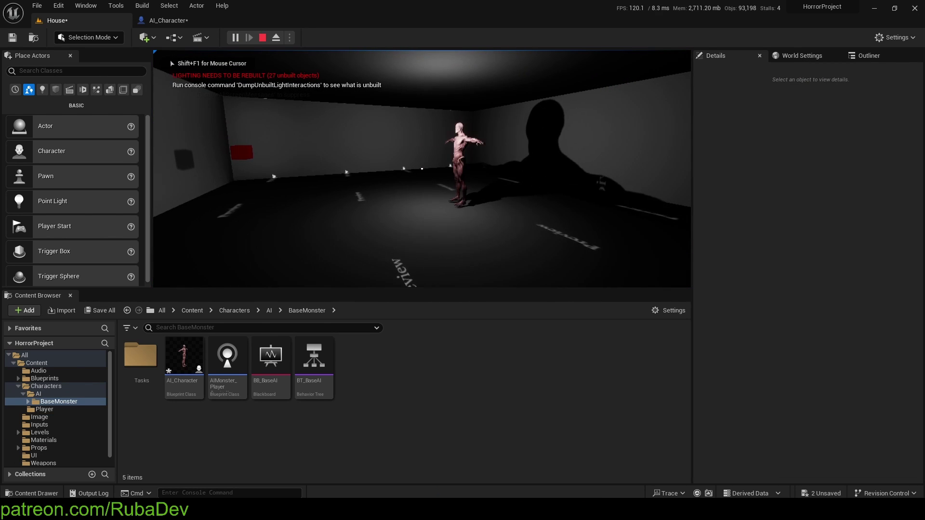
{"action": "key", "text": "w"}
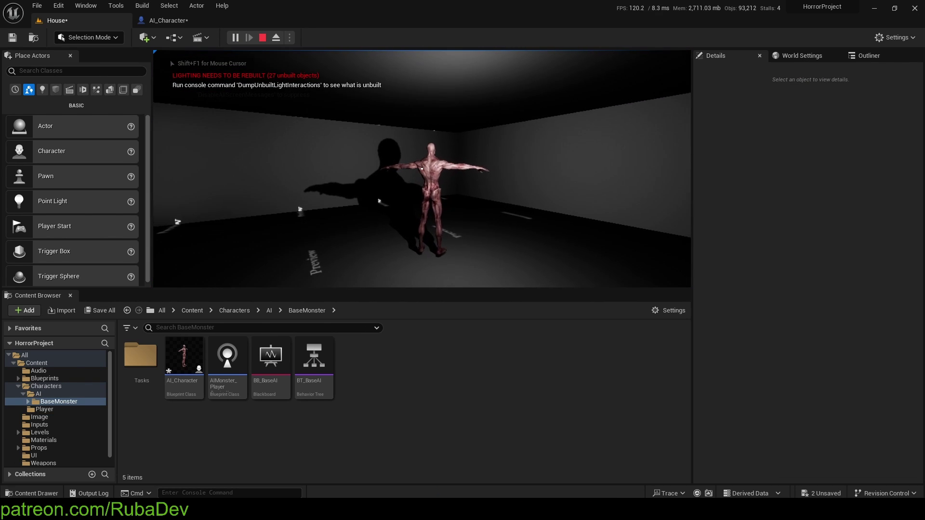
{"action": "key", "text": "s"}
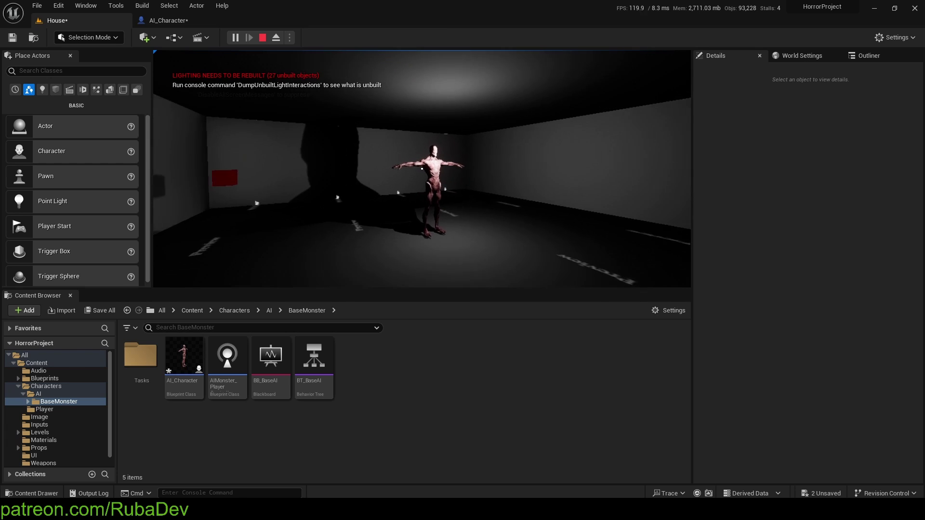
{"action": "key", "text": "Escape"}
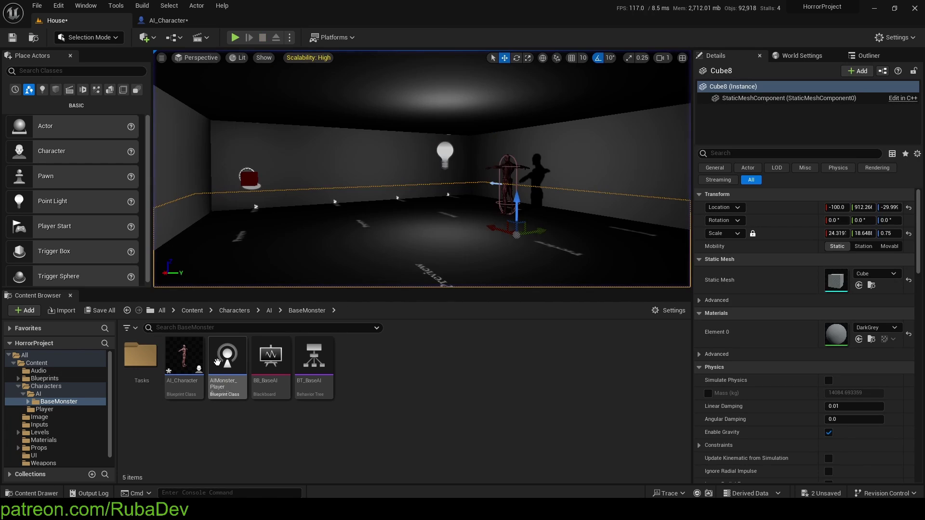
Review the AIMonster_PlayerController graph, the BB_BaseAI blackboard and the BT_BaseAI behavior tree
{"action": "double_click", "coordinate": [217, 362]}
{"action": "left_click", "coordinate": [446, 155]}
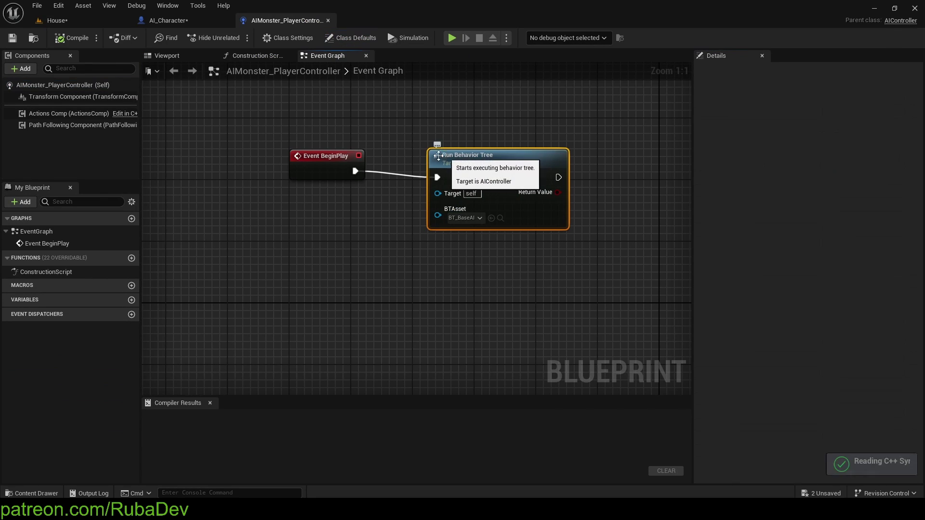
{"action": "left_click", "coordinate": [169, 20]}
{"action": "left_click", "coordinate": [58, 20]}
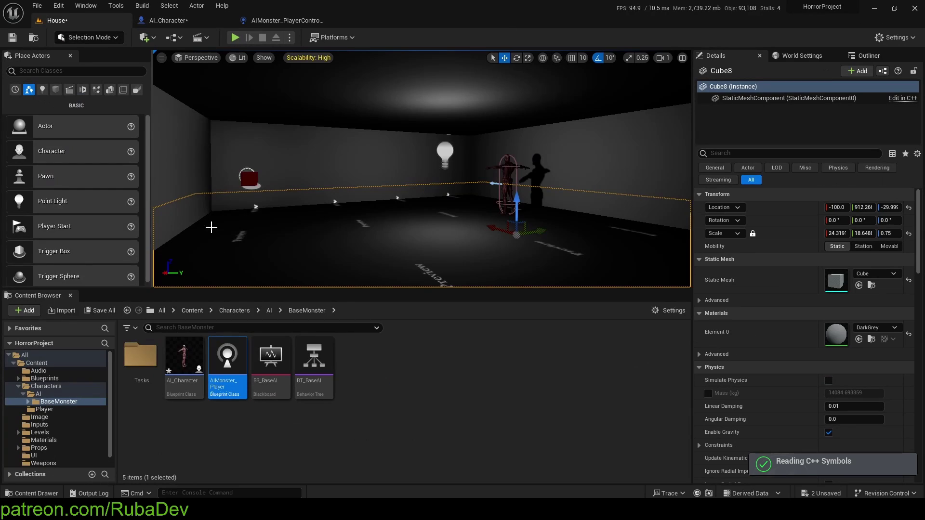
{"action": "double_click", "coordinate": [282, 366]}
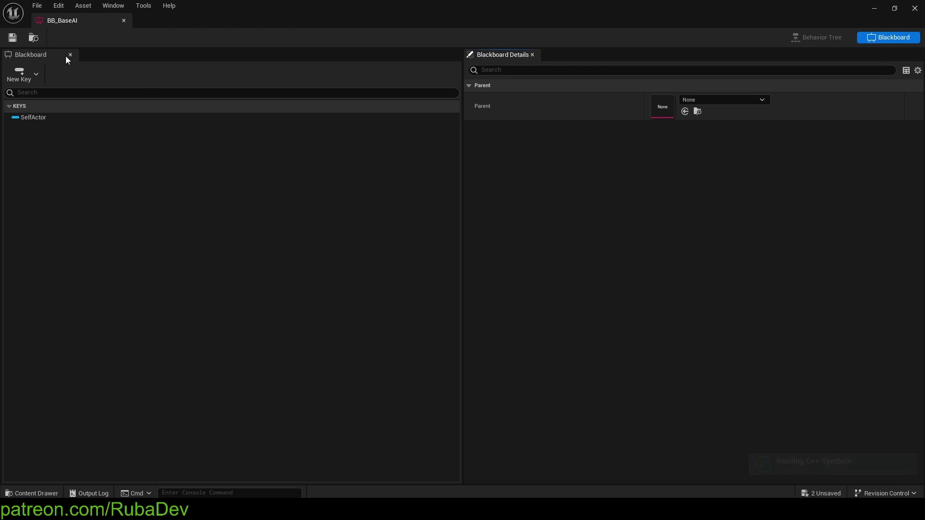
{"action": "left_click", "coordinate": [124, 20]}
{"action": "double_click", "coordinate": [314, 366]}
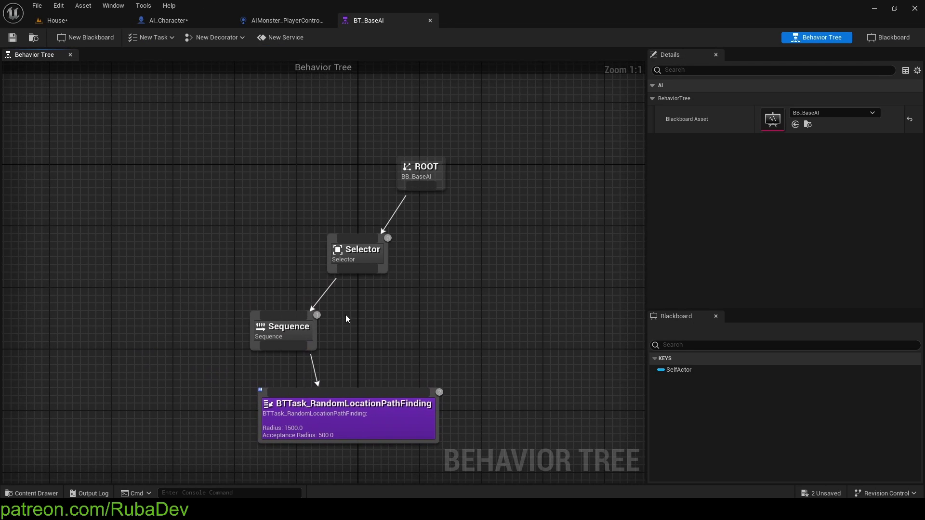
Open BTTask_RandomLocationPathFinding from the behavior tree and examine its random location and AI MoveTo nodes
{"action": "double_click", "coordinate": [353, 422]}
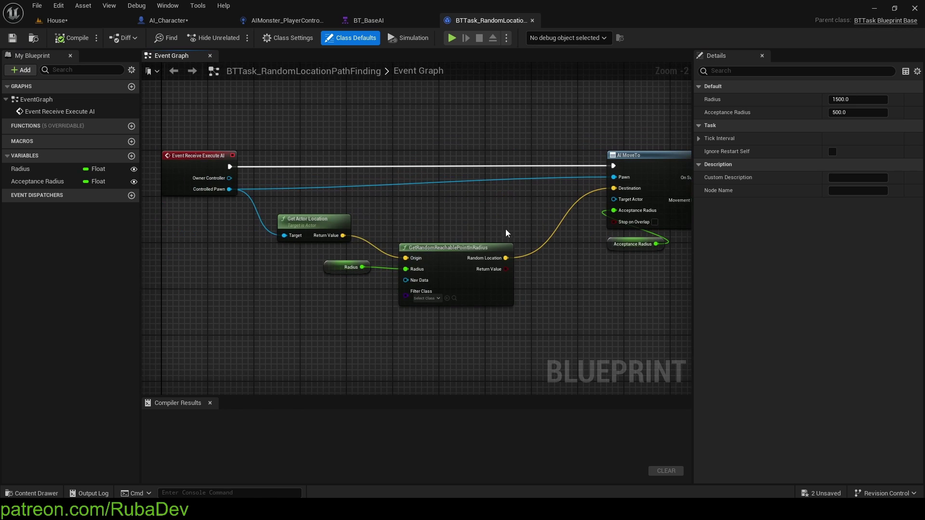
{"action": "right_click_drag", "start_coordinate": [265, 283], "coordinate": [405, 234]}
{"action": "left_click_drag", "start_coordinate": [563, 270], "coordinate": [414, 121]}
{"action": "right_click_drag", "start_coordinate": [626, 103], "coordinate": [284, 270]}
{"action": "left_click", "coordinate": [354, 224]}
{"action": "right_click_drag", "start_coordinate": [512, 221], "coordinate": [271, 148]}
{"action": "left_click_drag", "start_coordinate": [281, 152], "coordinate": [619, 346]}
{"action": "left_click", "coordinate": [619, 348]}
{"action": "right_click_drag", "start_coordinate": [210, 159], "coordinate": [439, 148]}
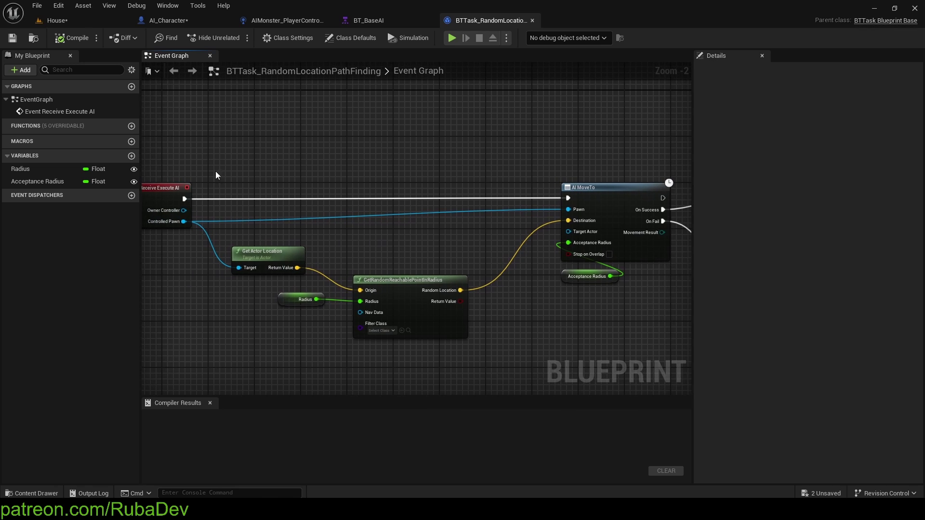
Move the wall Cube15 outward along the Y axis in the House level to enlarge the monster's room
{"action": "left_click", "coordinate": [78, 20]}
{"action": "right_click_drag", "start_coordinate": [395, 192], "coordinate": [270, 216]}
{"action": "left_click", "coordinate": [395, 202]}
{"action": "left_click", "coordinate": [385, 178]}
{"action": "right_click_drag", "start_coordinate": [340, 188], "coordinate": [361, 188]}
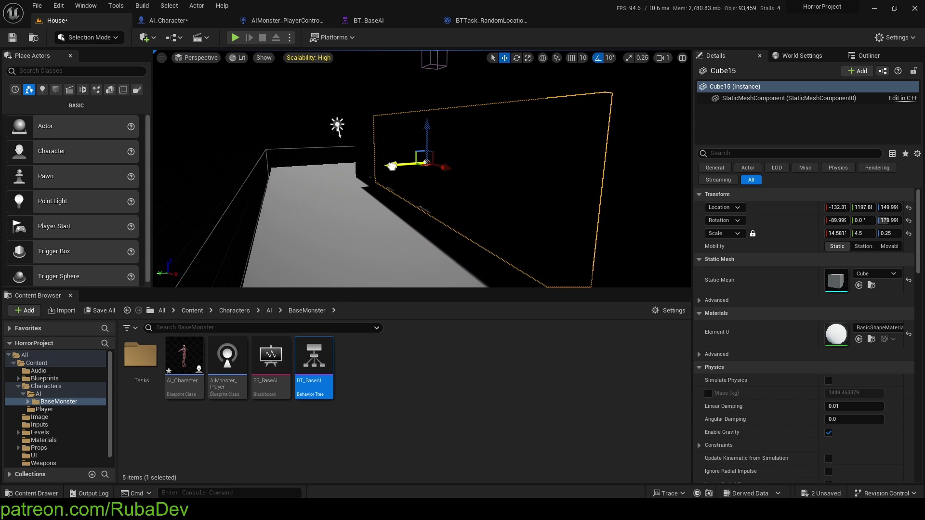
{"action": "left_click_drag", "start_coordinate": [392, 166], "coordinate": [271, 187]}
Stretch and reposition the adjoining side walls so they reach the relocated Cube15 wall
{"action": "left_click", "coordinate": [412, 176]}
{"action": "left_click", "coordinate": [413, 159]}
{"action": "mouse_move", "coordinate": [412, 160]}
{"action": "right_mouse_down"}
{"action": "mouse_move", "coordinate": [434, 164]}
{"action": "mouse_move", "coordinate": [410, 159]}
{"action": "right_mouse_up"}
{"action": "key", "text": "r"}
{"action": "left_click_drag", "start_coordinate": [403, 174], "coordinate": [344, 178]}
{"action": "left_click_drag", "start_coordinate": [405, 174], "coordinate": [384, 174]}
{"action": "mouse_move", "coordinate": [383, 174]}
{"action": "right_mouse_down"}
{"action": "mouse_move", "coordinate": [424, 179]}
{"action": "mouse_move", "coordinate": [388, 179]}
{"action": "right_mouse_up"}
{"action": "left_click", "coordinate": [392, 179]}
{"action": "key", "text": "r"}
{"action": "left_click_drag", "start_coordinate": [373, 178], "coordinate": [393, 178]}
{"action": "right_click_drag", "start_coordinate": [394, 177], "coordinate": [401, 180]}
{"action": "key", "text": "w"}
{"action": "left_click_drag", "start_coordinate": [344, 176], "coordinate": [398, 177]}
{"action": "mouse_move", "coordinate": [398, 177]}
{"action": "right_mouse_down"}
{"action": "mouse_move", "coordinate": [407, 164]}
{"action": "mouse_move", "coordinate": [405, 174]}
{"action": "mouse_move", "coordinate": [399, 169]}
{"action": "right_mouse_up"}
Lengthen the ceiling Cube9 to a Y scale of about 13.9 and shift it to about Y 967.6
{"action": "left_click", "coordinate": [402, 165]}
{"action": "key", "text": "r"}
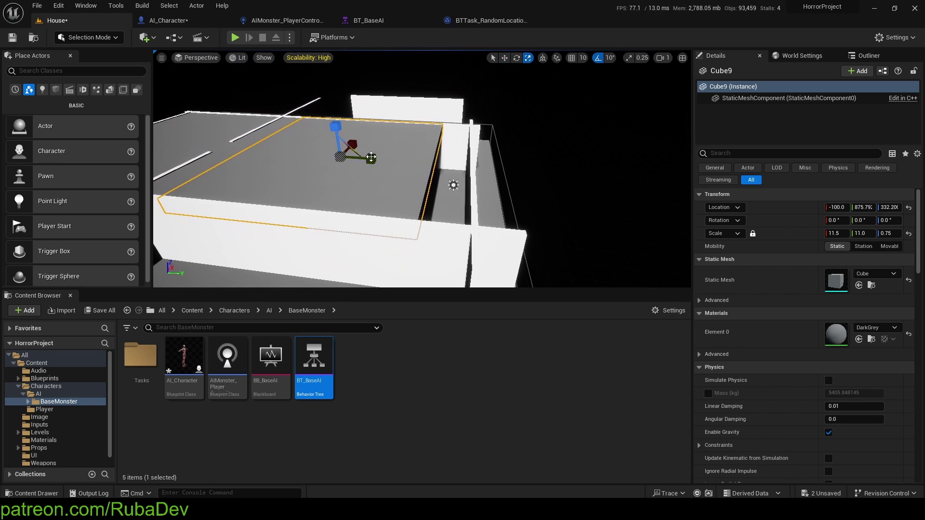
{"action": "mouse_move", "coordinate": [372, 158]}
{"action": "left_mouse_down"}
{"action": "mouse_move", "coordinate": [391, 159]}
{"action": "mouse_move", "coordinate": [384, 161]}
{"action": "left_mouse_up"}
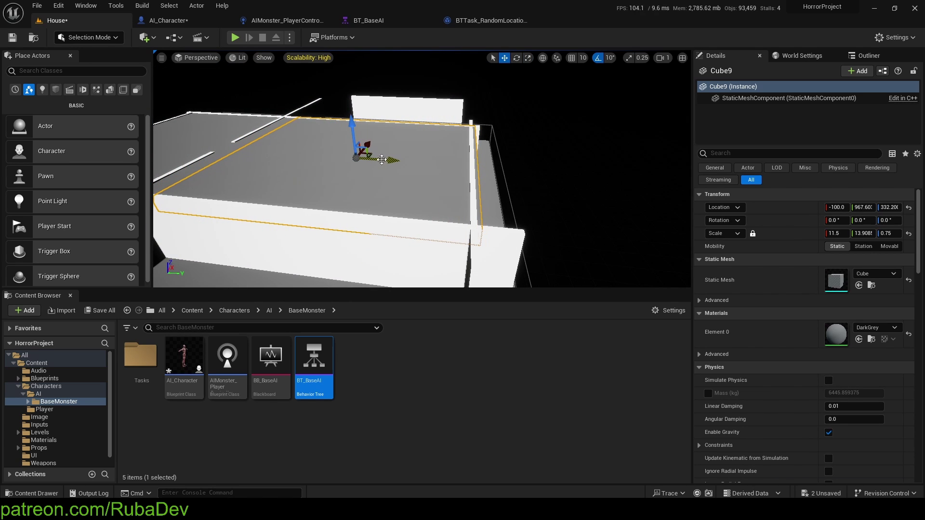
Play the House level from inside the enlarged room to watch the monster move, and stop playing
{"action": "right_click_drag", "start_coordinate": [382, 160], "coordinate": [296, 180]}
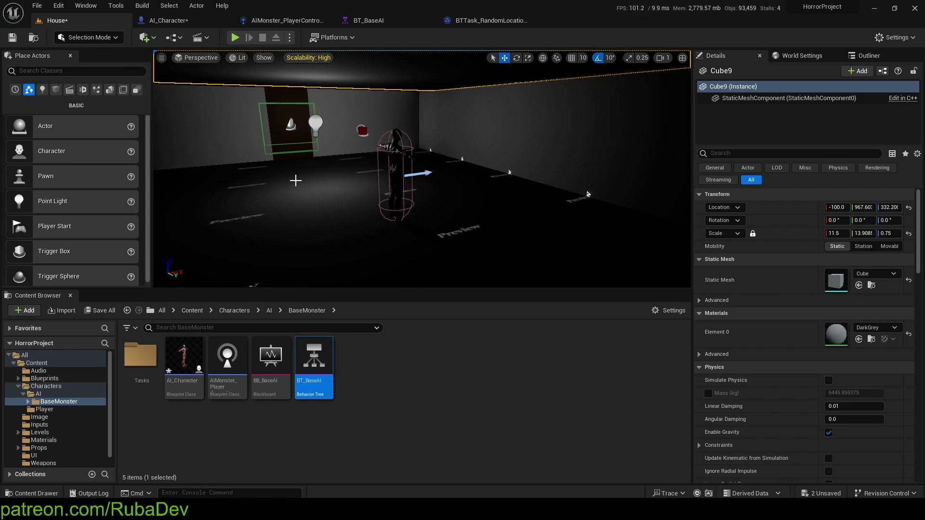
{"action": "right_click", "coordinate": [296, 180]}
{"action": "left_click", "coordinate": [337, 429]}
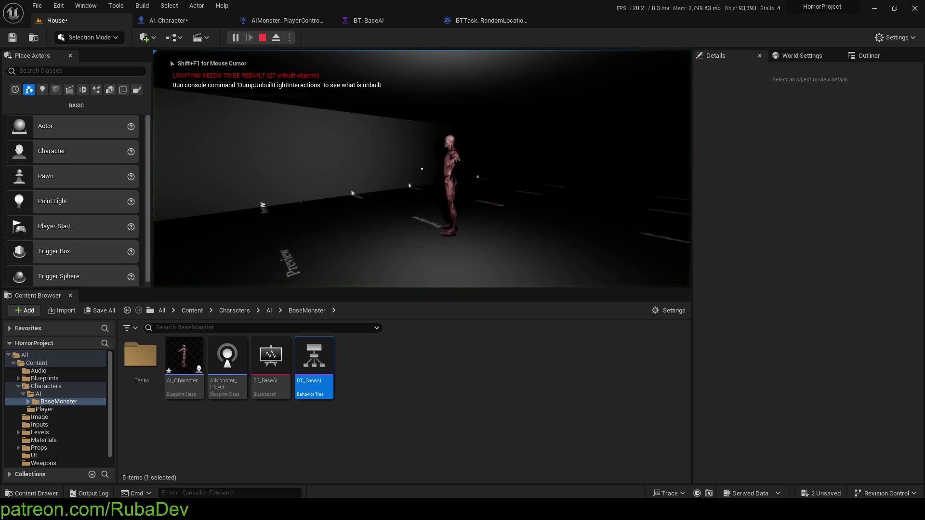
{"action": "key", "text": "Escape"}
{"action": "left_click", "coordinate": [655, 251]}
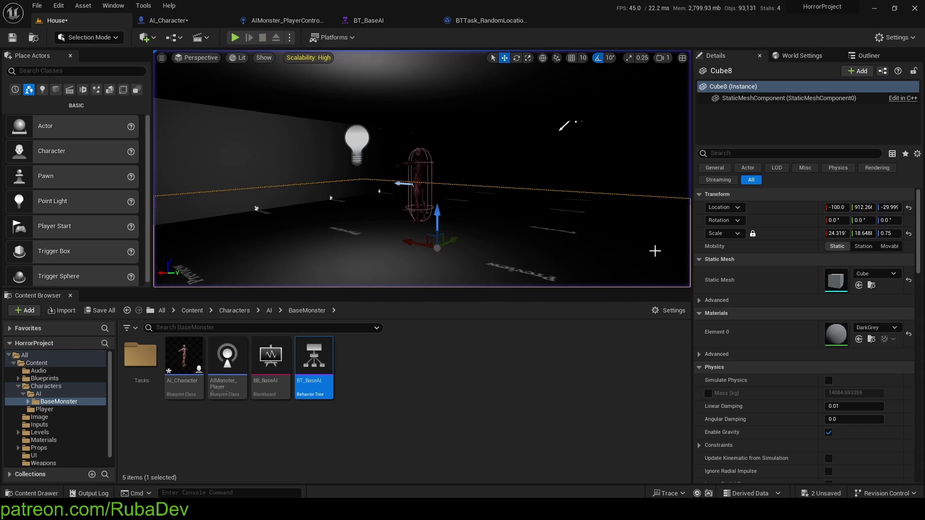
Set the Max Walk Speed of AI_Character's Character Movement component to 350 cm/s and compile
{"action": "left_click", "coordinate": [197, 19]}
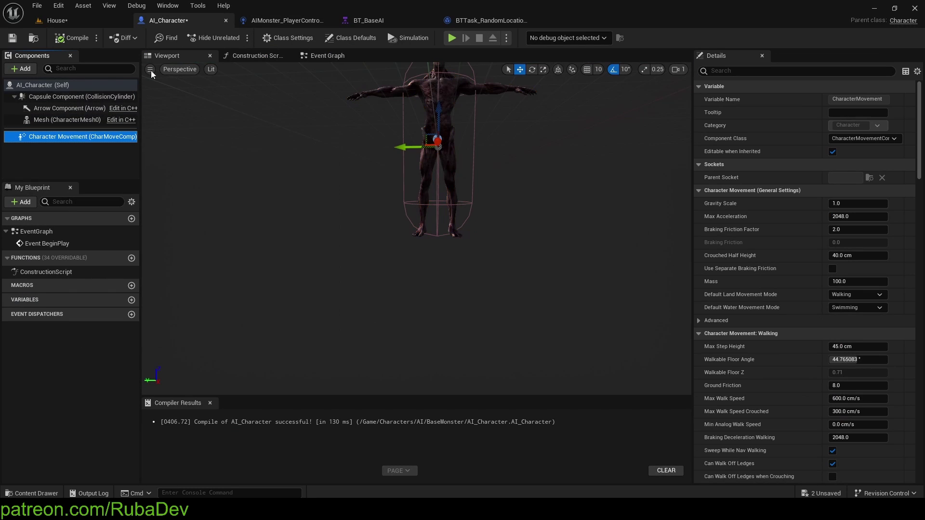
{"action": "left_click", "coordinate": [857, 398]}
{"action": "key", "text": "Return"}
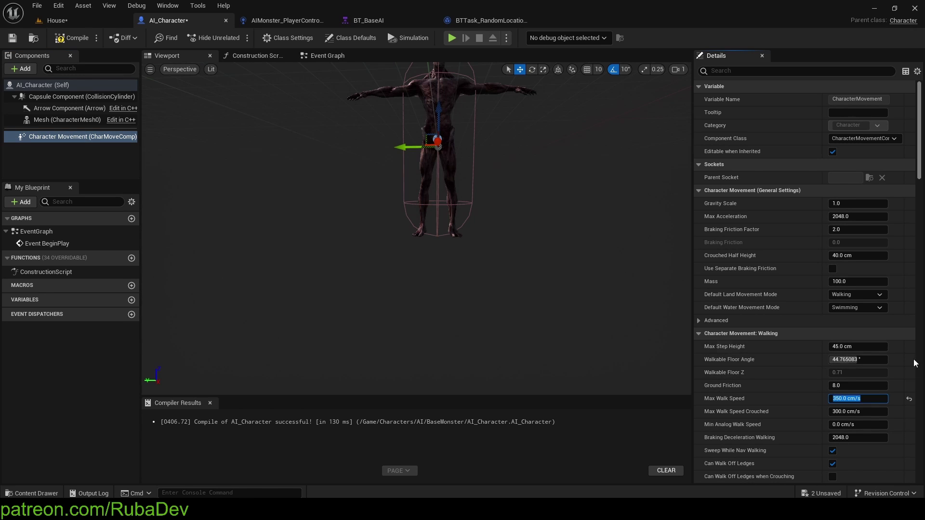
Play the House level to check the monster's walking speed, stop playing, and return to the AI_Character blueprint
{"action": "left_click", "coordinate": [79, 24]}
{"action": "right_click_drag", "start_coordinate": [308, 177], "coordinate": [289, 207]}
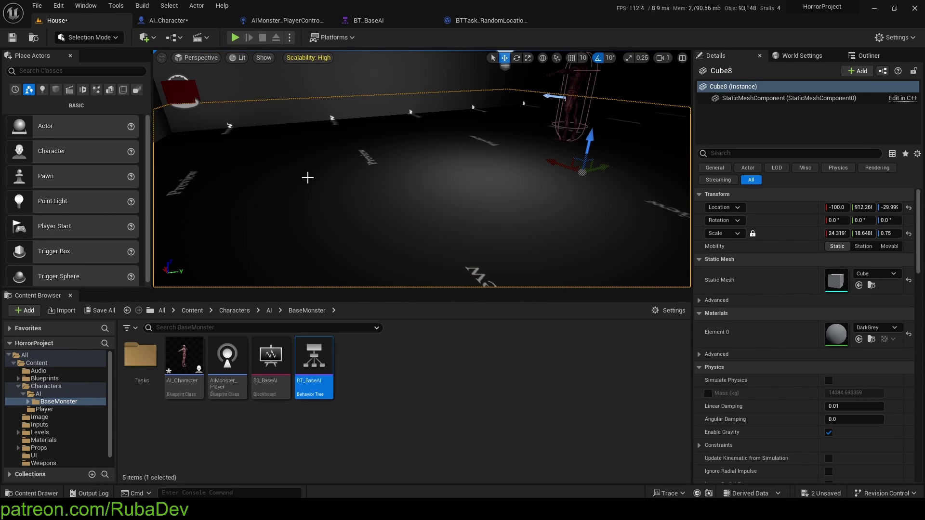
{"action": "right_click", "coordinate": [308, 178]}
{"action": "left_click", "coordinate": [374, 447]}
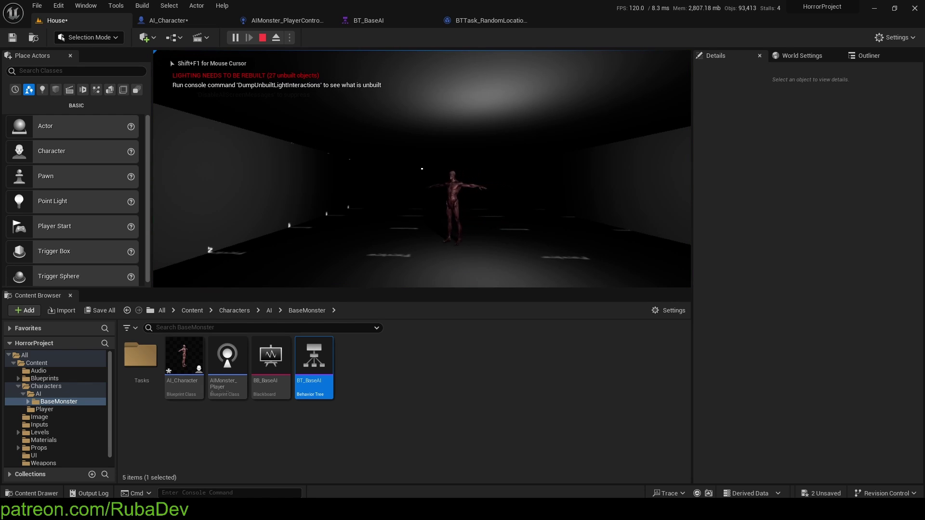
{"action": "key", "text": "Escape"}
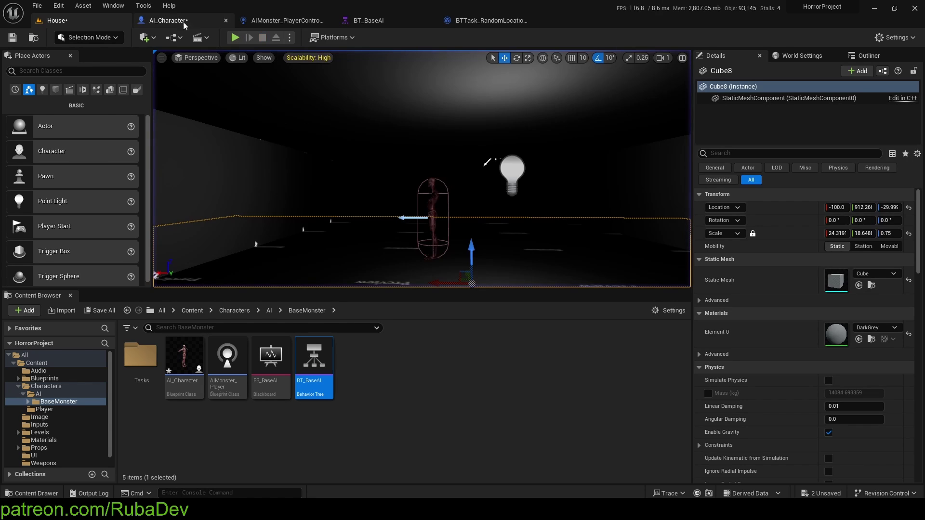
{"action": "left_click", "coordinate": [175, 10]}
{"action": "left_click", "coordinate": [146, 23]}
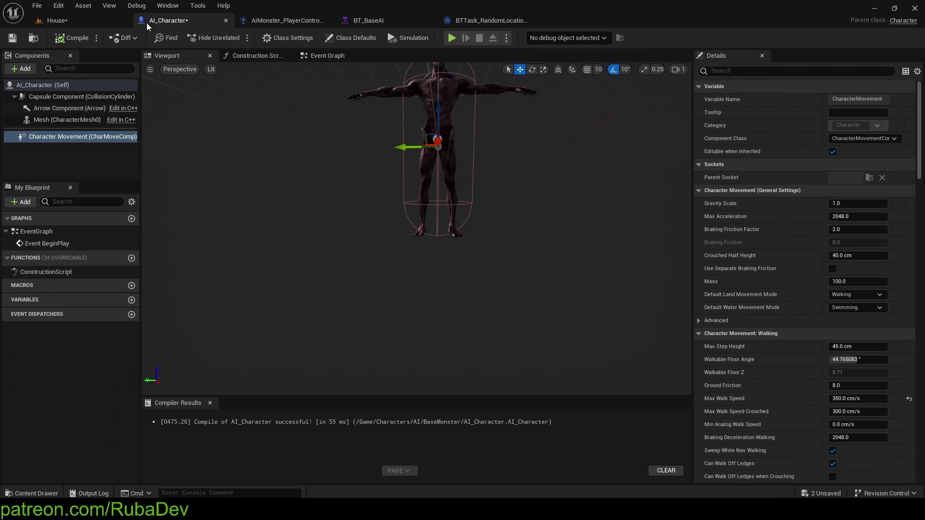
Enable Use Controller Desired Rotation and disable Use Controller Rotation Yaw in AI_Character's defaults, and compile
{"action": "left_click", "coordinate": [57, 85]}
{"action": "type", "text": "desie"}
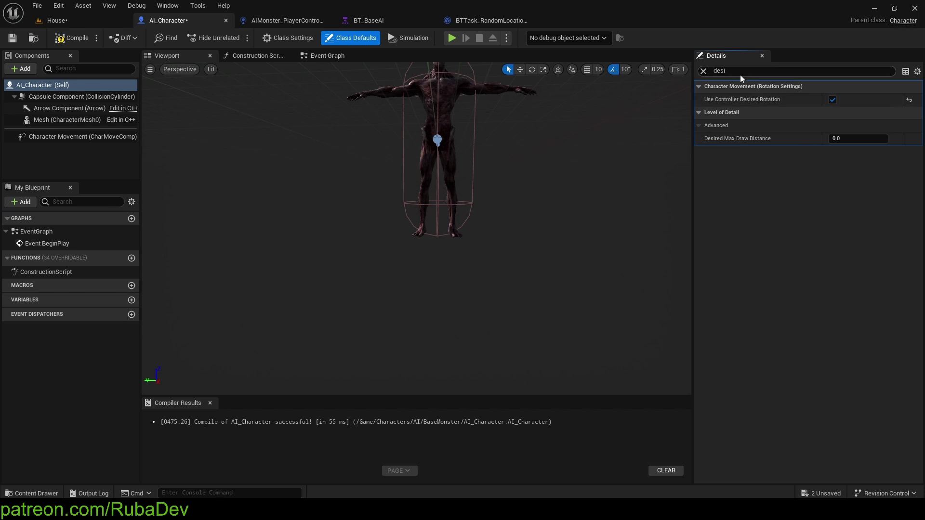
{"action": "left_click_drag", "start_coordinate": [729, 71], "coordinate": [679, 71]}
{"action": "type", "text": "y"}
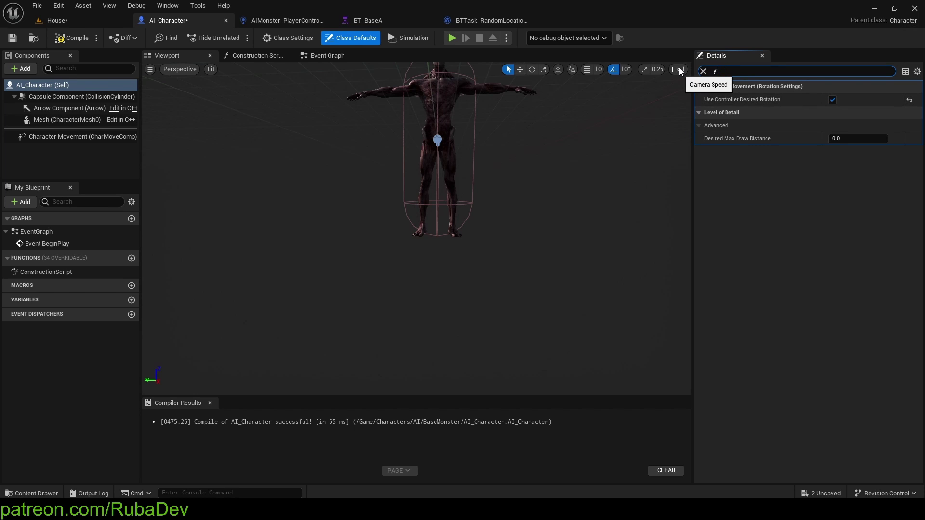
{"action": "type", "text": "aw"}
{"action": "left_click", "coordinate": [832, 139]}
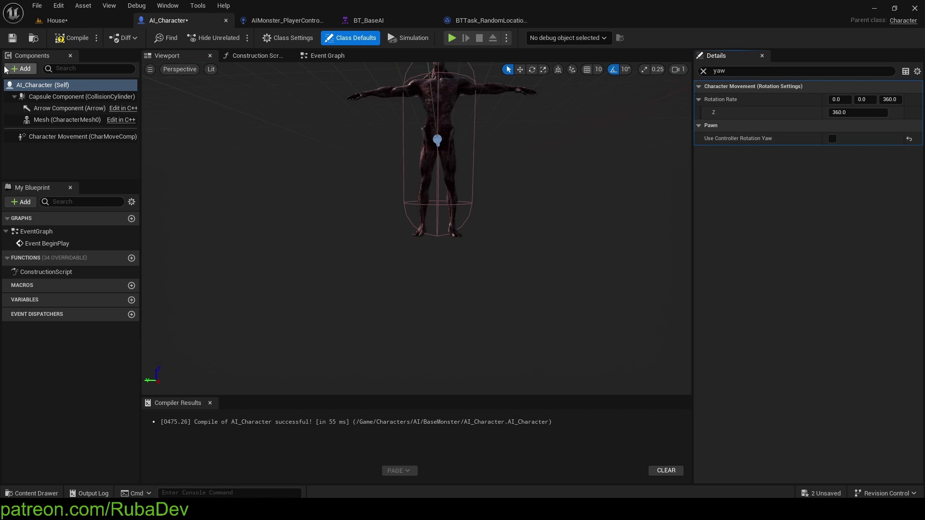
Review AI_Character's desired-rotation and yaw settings, and inspect its mesh against the forward arrow
{"action": "left_click", "coordinate": [702, 72]}
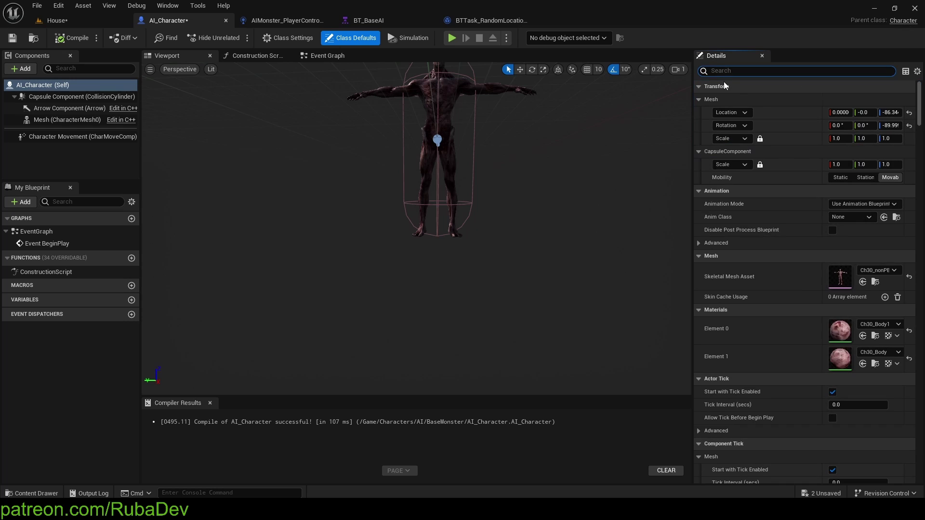
{"action": "type", "text": "desired"}
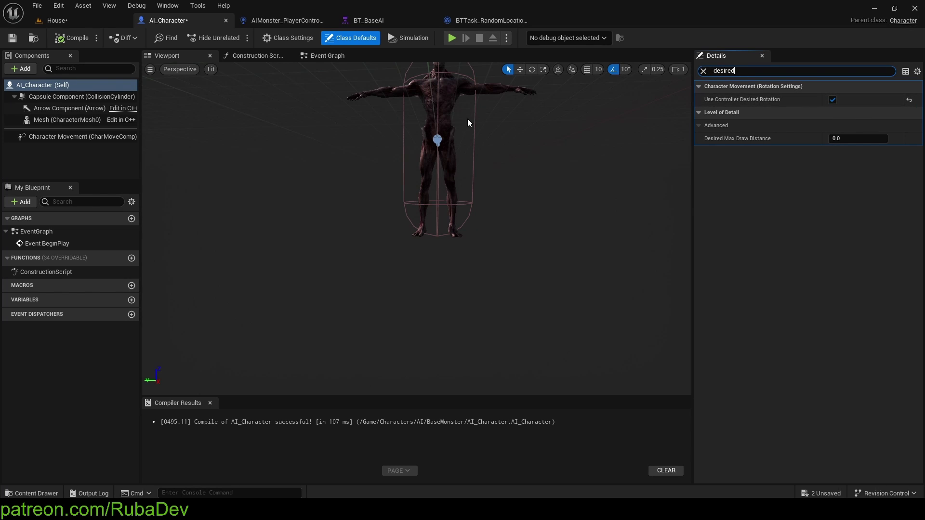
{"action": "left_click", "coordinate": [703, 71]}
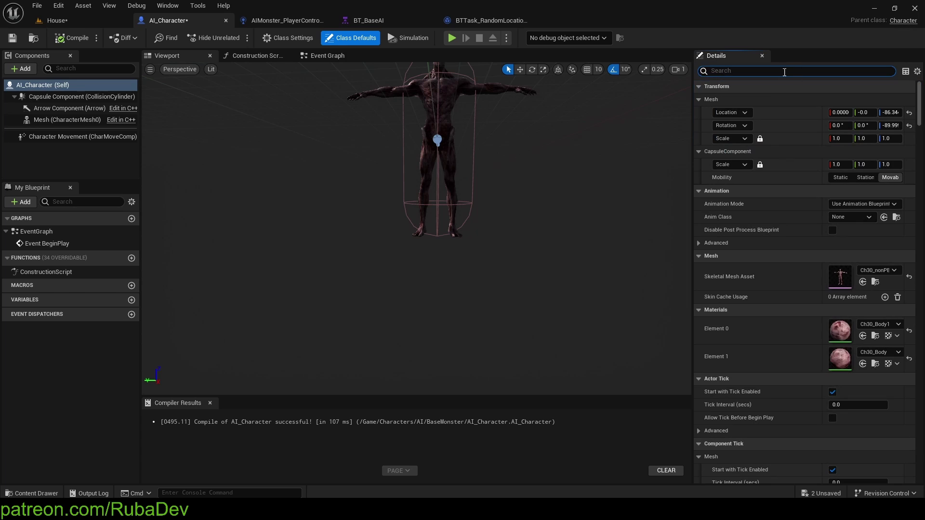
{"action": "type", "text": "yaw"}
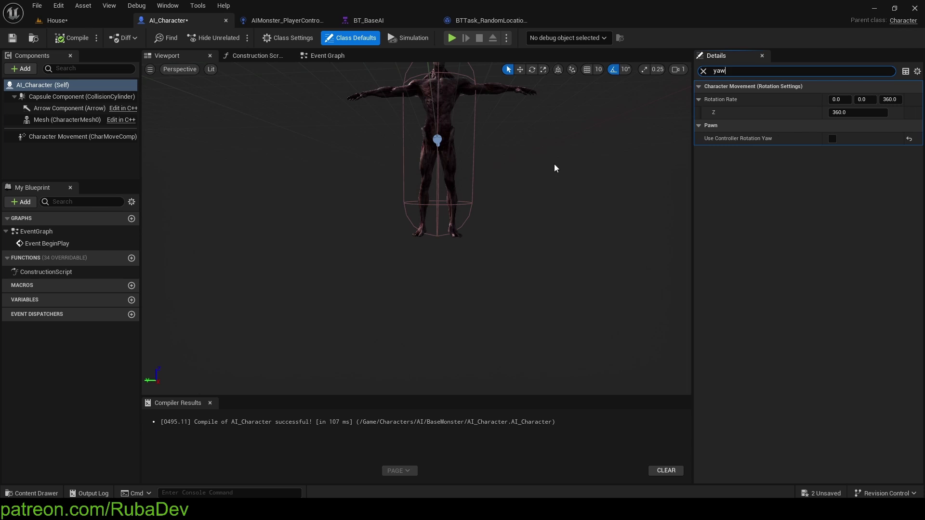
{"action": "mouse_move", "coordinate": [553, 167]}
{"action": "right_mouse_down"}
{"action": "mouse_move", "coordinate": [551, 140]}
{"action": "mouse_move", "coordinate": [553, 159]}
{"action": "right_mouse_up"}
{"action": "key", "text": "w"}
{"action": "key", "text": "s"}
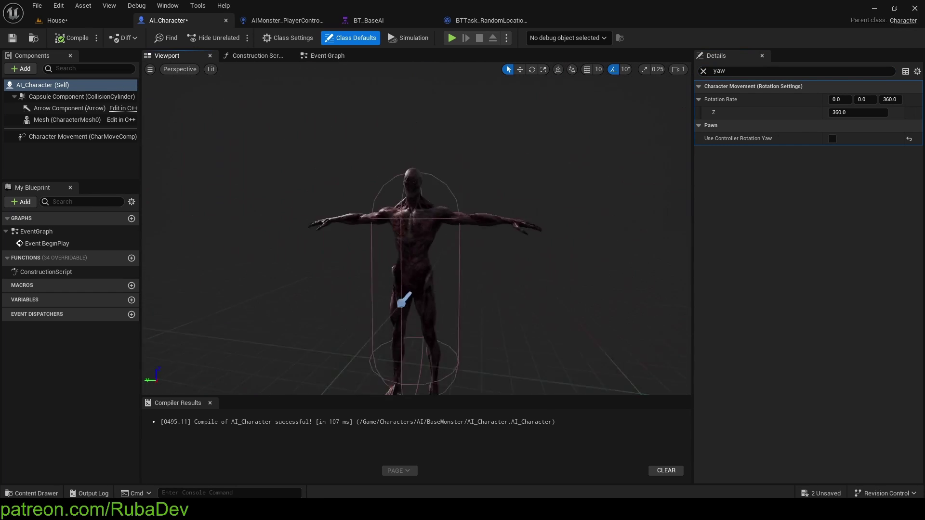
{"action": "left_click", "coordinate": [406, 189]}
{"action": "left_click", "coordinate": [407, 202]}
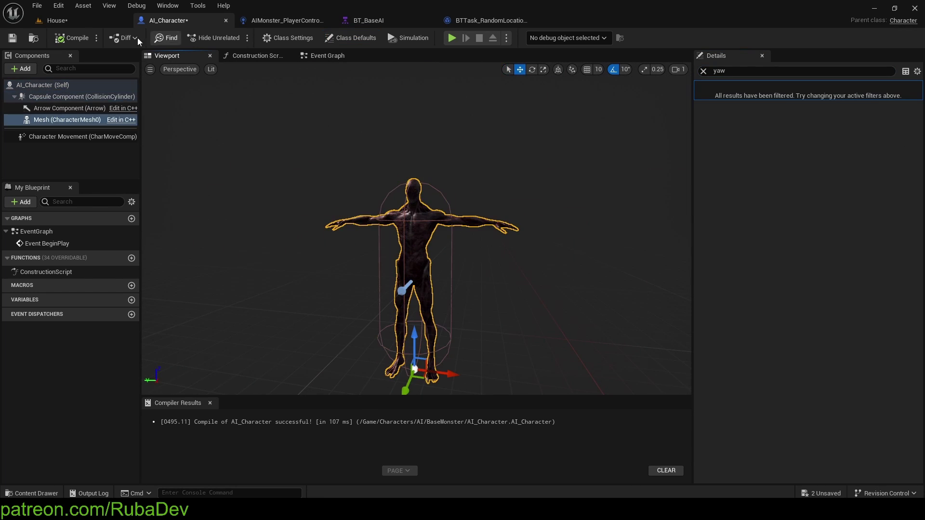
Play the House level from inside the room to check how the monster turns, and stop playing
{"action": "left_click", "coordinate": [70, 22]}
{"action": "key", "text": "w"}
{"action": "mouse_move", "coordinate": [329, 219]}
{"action": "right_mouse_down"}
{"action": "mouse_move", "coordinate": [315, 245]}
{"action": "mouse_move", "coordinate": [328, 221]}
{"action": "right_mouse_up"}
{"action": "key", "text": "s"}
{"action": "right_click", "coordinate": [329, 220]}
{"action": "left_click", "coordinate": [377, 491]}
{"action": "key", "text": "alt+p"}
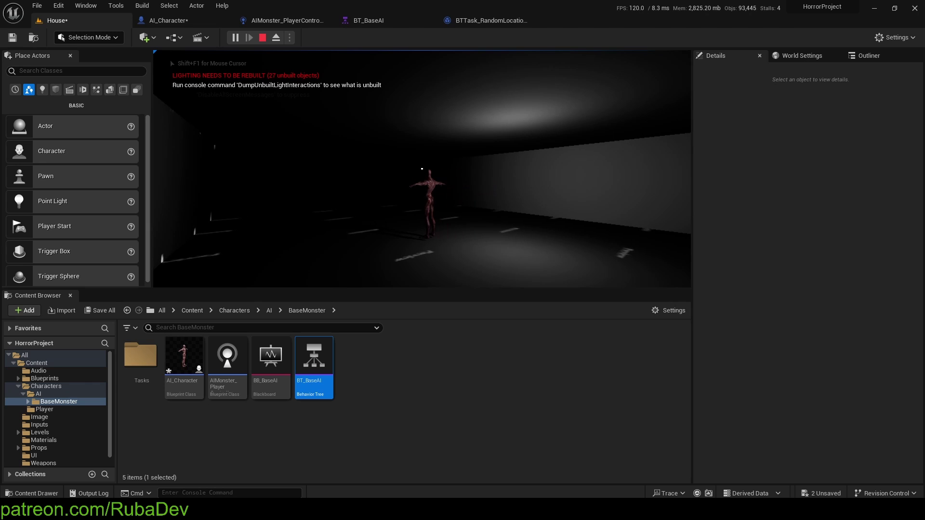
{"action": "key", "text": "Escape"}
Set the default Acceptance Radius in BTTask_RandomLocationPathFinding to 2000 and compile
{"action": "left_click", "coordinate": [368, 20]}
{"action": "left_click", "coordinate": [492, 20]}
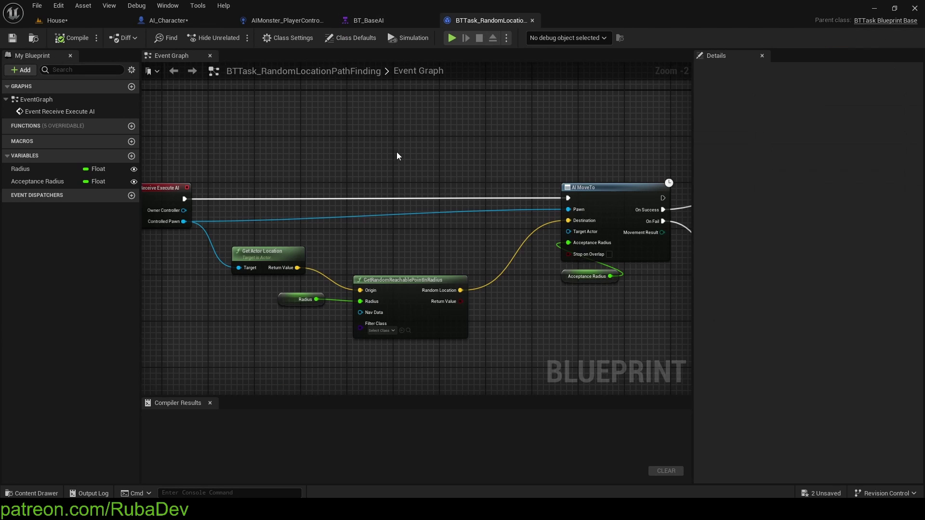
{"action": "right_click_drag", "start_coordinate": [419, 212], "coordinate": [266, 177]}
{"action": "right_click_drag", "start_coordinate": [282, 127], "coordinate": [340, 88]}
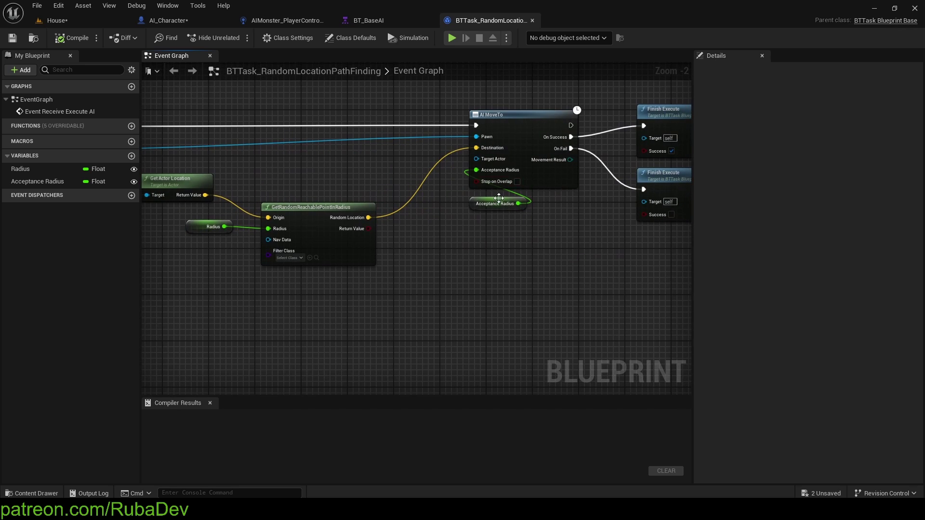
{"action": "left_click", "coordinate": [498, 201]}
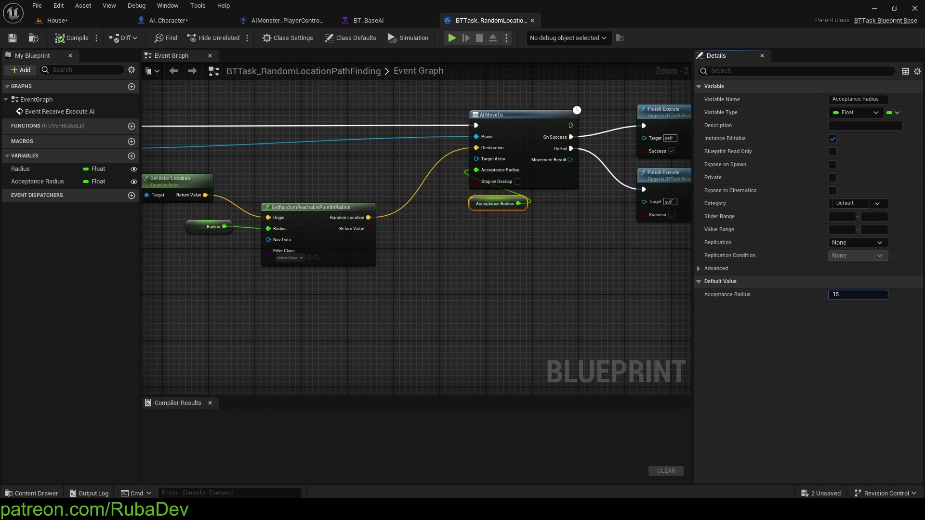
{"action": "left_click", "coordinate": [73, 38]}
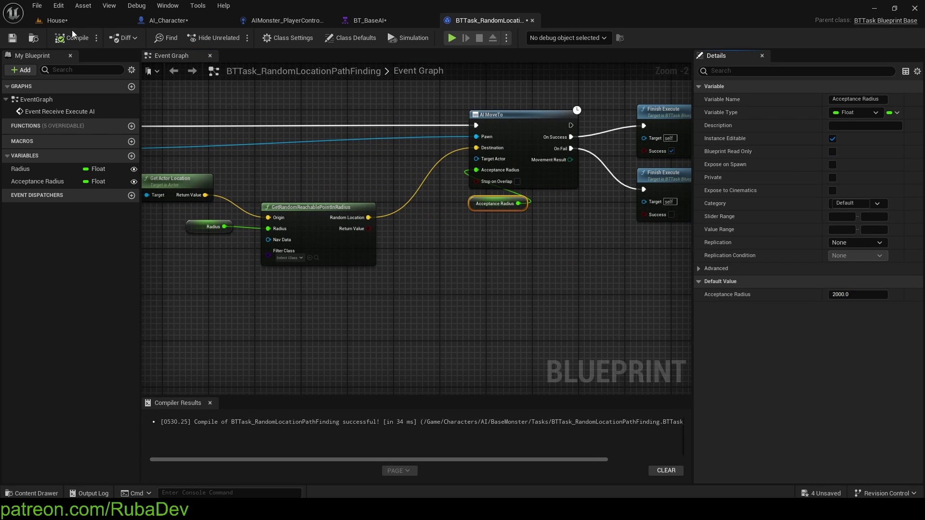
Play the House level from the room floor to test the monster's movement with the changed acceptance radius, and stop playing
{"action": "left_click", "coordinate": [75, 22]}
{"action": "right_click_drag", "start_coordinate": [337, 252], "coordinate": [308, 270]}
{"action": "right_click", "coordinate": [337, 251]}
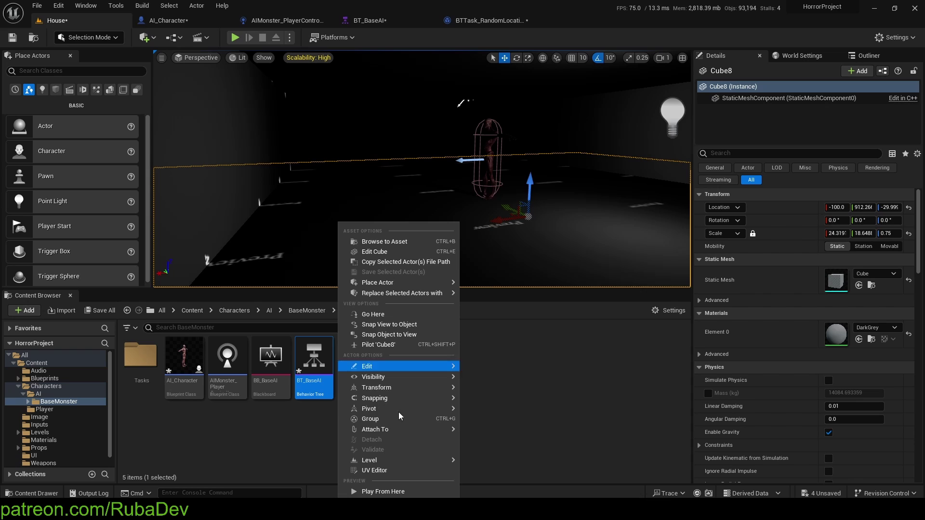
{"action": "left_click", "coordinate": [383, 491]}
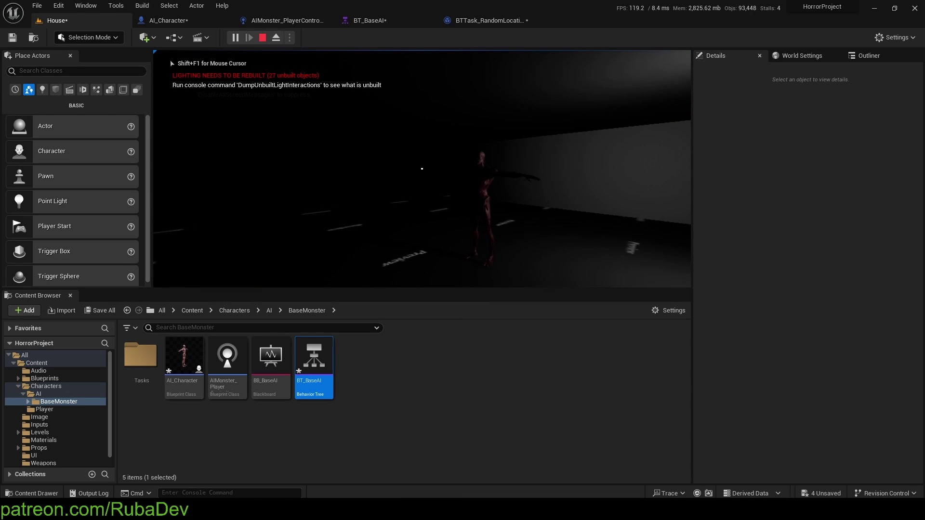
{"action": "key", "text": "Escape"}
Set the default Acceptance Radius in BTTask_RandomLocationPathFinding to 500 and return to the House level
{"action": "left_click", "coordinate": [315, 20]}
{"action": "left_click", "coordinate": [369, 21]}
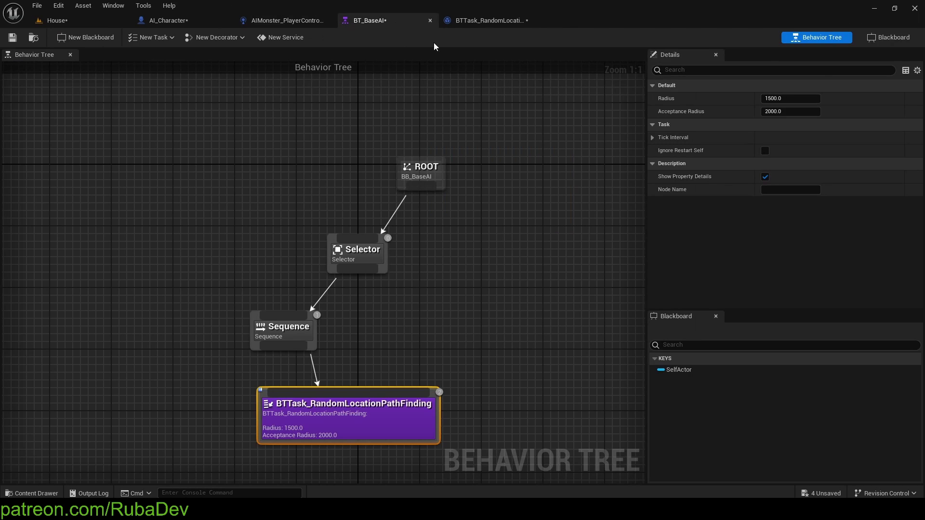
{"action": "left_click", "coordinate": [489, 21]}
{"action": "left_click", "coordinate": [857, 294]}
{"action": "type", "text": "500"}
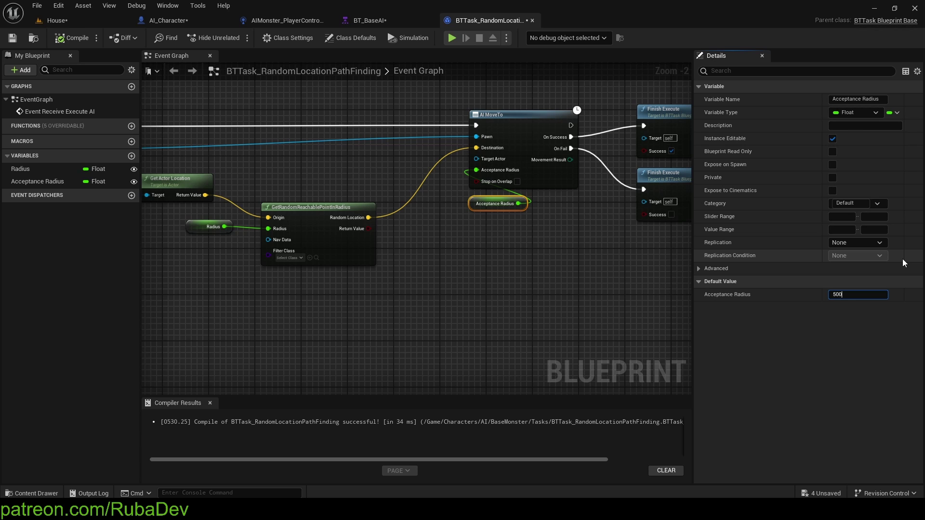
{"action": "key", "text": "Return"}
{"action": "left_click", "coordinate": [57, 20]}
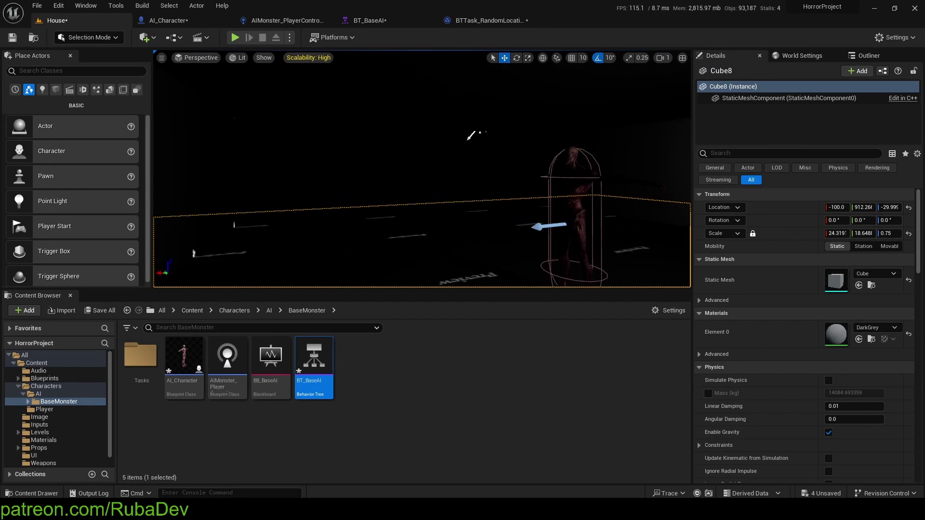
{"action": "key", "text": "a"}
{"action": "right_click_drag", "start_coordinate": [422, 168], "coordinate": [510, 168]}
{"action": "key", "text": "s"}
{"action": "mouse_move", "coordinate": [431, 199]}
{"action": "right_mouse_down"}
{"action": "mouse_move", "coordinate": [410, 202]}
{"action": "mouse_move", "coordinate": [439, 203]}
{"action": "mouse_move", "coordinate": [424, 186]}
{"action": "mouse_move", "coordinate": [477, 208]}
{"action": "mouse_move", "coordinate": [428, 200]}
{"action": "right_mouse_up"}
{"action": "key", "text": "w"}
{"action": "key", "text": "s"}
{"action": "key", "text": "w"}
{"action": "key", "text": "s"}
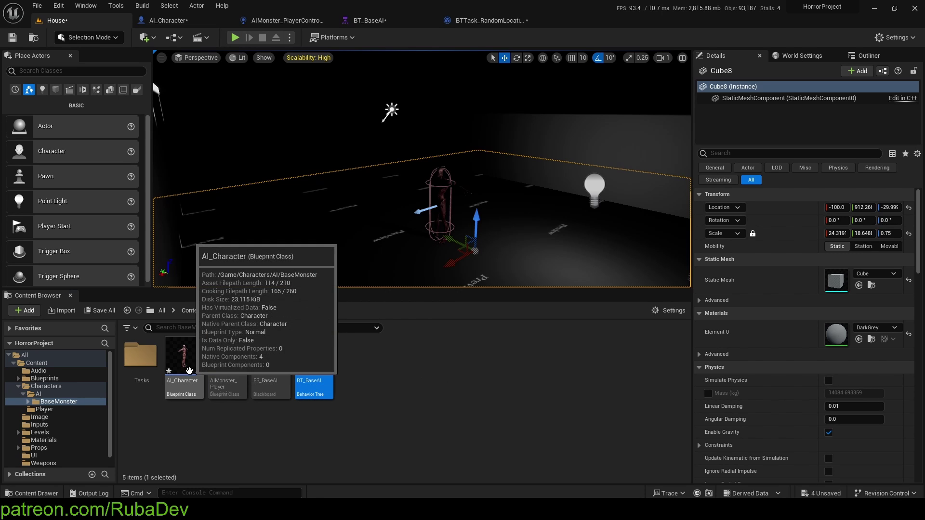
Create a folder named Animations inside BaseMonster and open it
{"action": "left_click", "coordinate": [190, 351]}
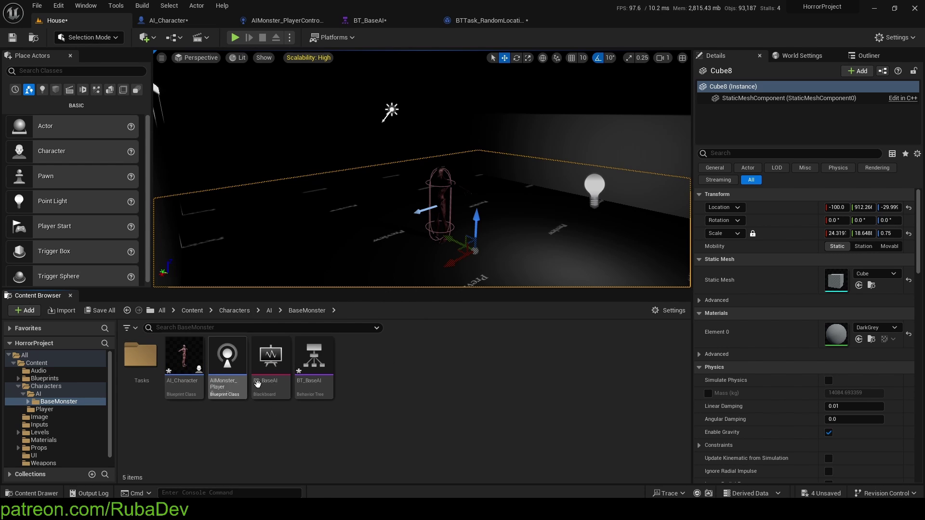
{"action": "right_click", "coordinate": [343, 369]}
{"action": "left_click", "coordinate": [395, 66]}
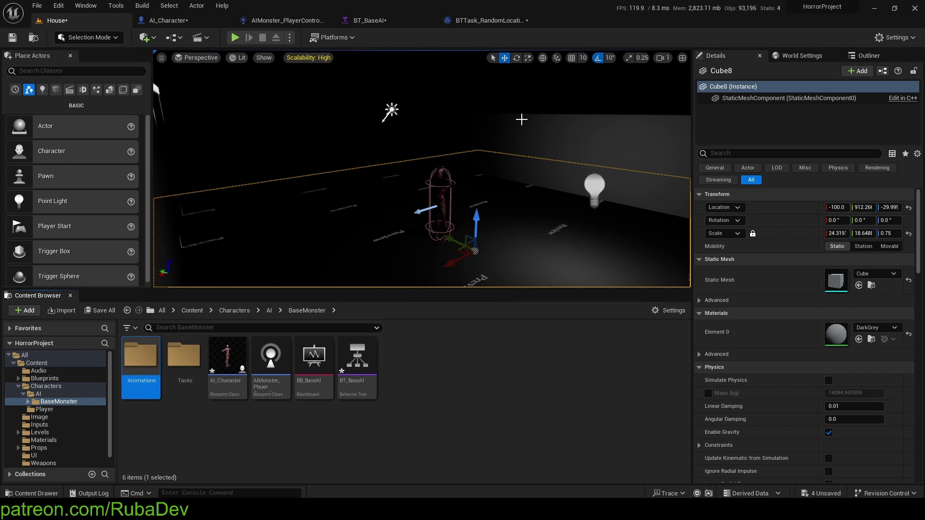
{"action": "double_click", "coordinate": [152, 365]}
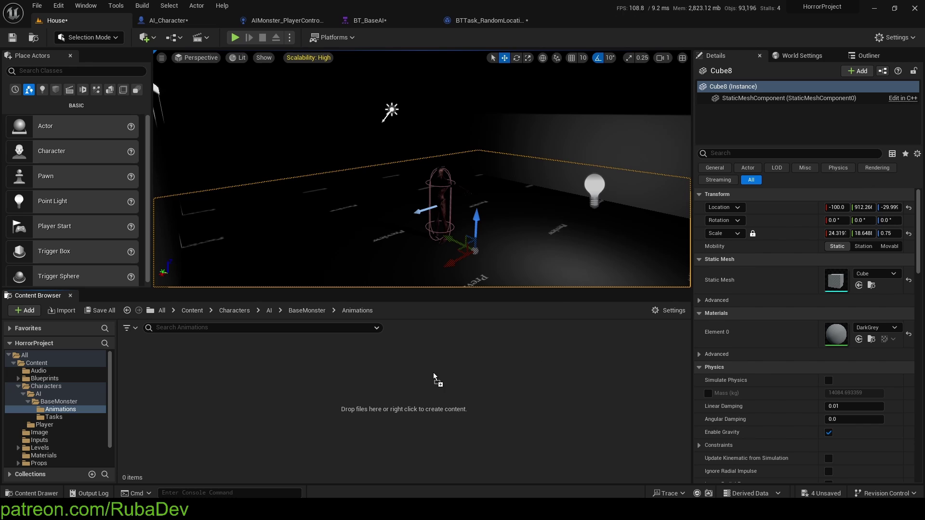
Import the idle, running and walking FBX animations into the Animations folder using the Ch30_nonPBR skeleton
{"action": "left_click_drag", "start_coordinate": [436, 381], "coordinate": [436, 381]}
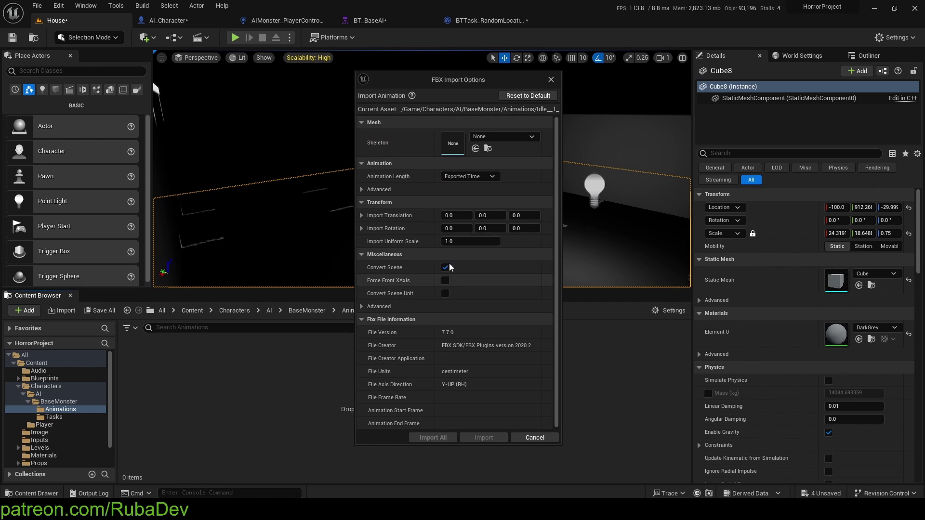
{"action": "left_click", "coordinate": [521, 139]}
{"action": "left_click", "coordinate": [515, 234]}
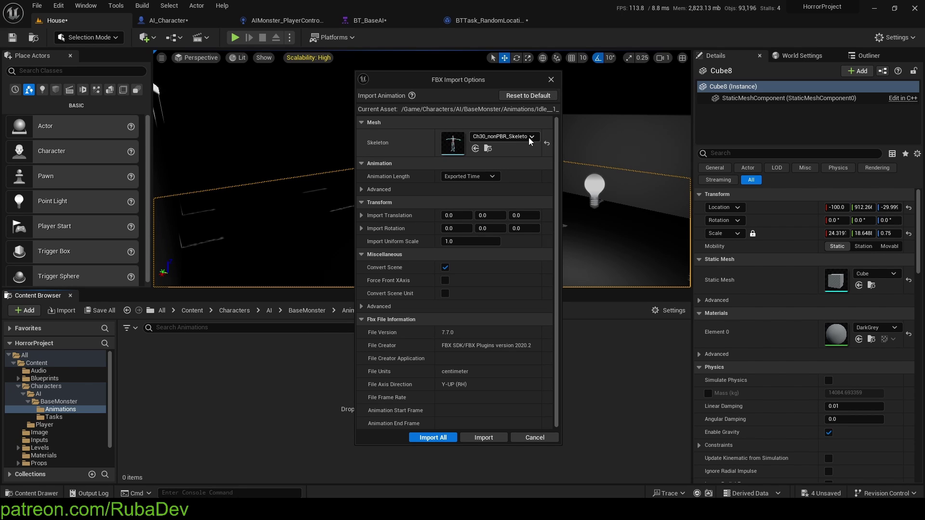
{"action": "left_click", "coordinate": [503, 138]}
{"action": "left_click", "coordinate": [500, 138]}
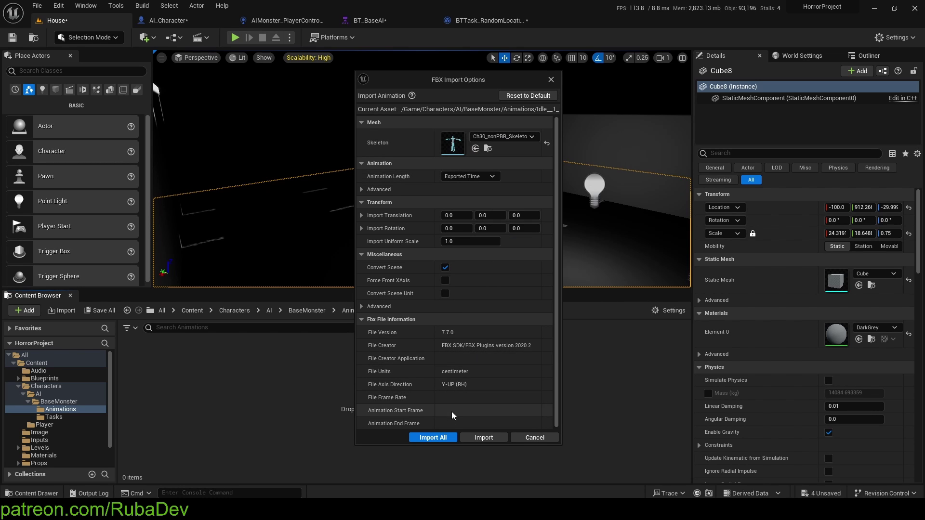
{"action": "left_click", "coordinate": [444, 438]}
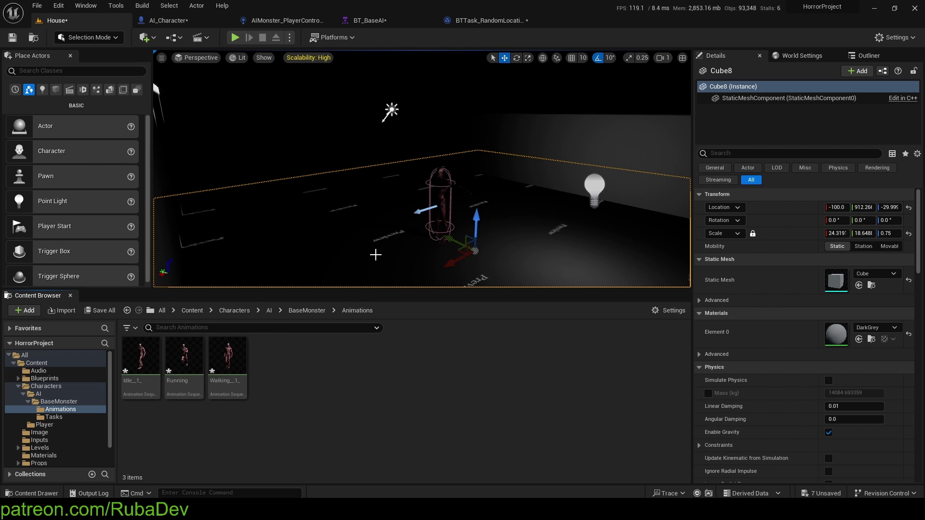
Place the Running and Walking__1_ animations side by side on the House level's room floor
{"action": "right_click_drag", "start_coordinate": [422, 168], "coordinate": [379, 179]}
{"action": "key", "text": "w"}
{"action": "key", "text": "s"}
{"action": "key", "text": "w"}
{"action": "left_click_drag", "start_coordinate": [184, 359], "coordinate": [391, 267]}
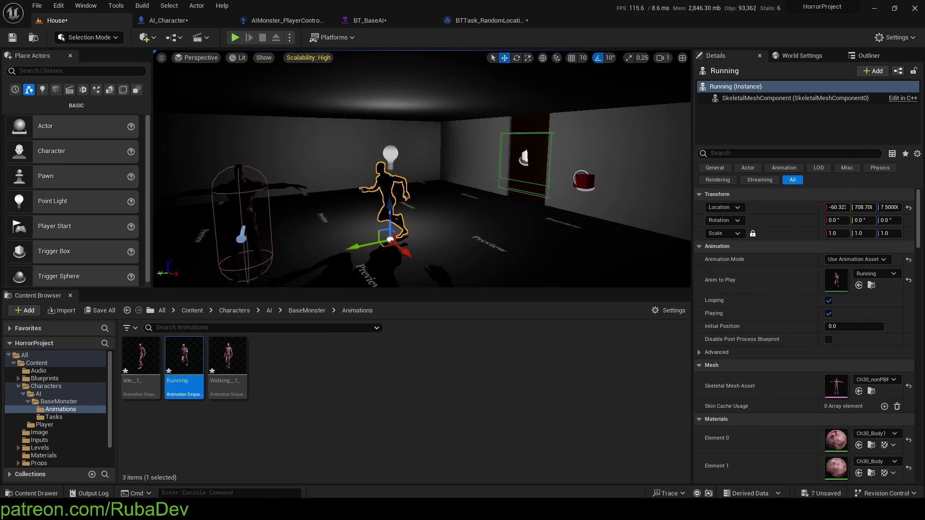
{"action": "mouse_move", "coordinate": [391, 267]}
{"action": "right_mouse_down"}
{"action": "mouse_move", "coordinate": [419, 263]}
{"action": "mouse_move", "coordinate": [402, 263]}
{"action": "right_mouse_up"}
{"action": "left_click_drag", "start_coordinate": [237, 357], "coordinate": [365, 278]}
{"action": "right_click_drag", "start_coordinate": [363, 185], "coordinate": [336, 180]}
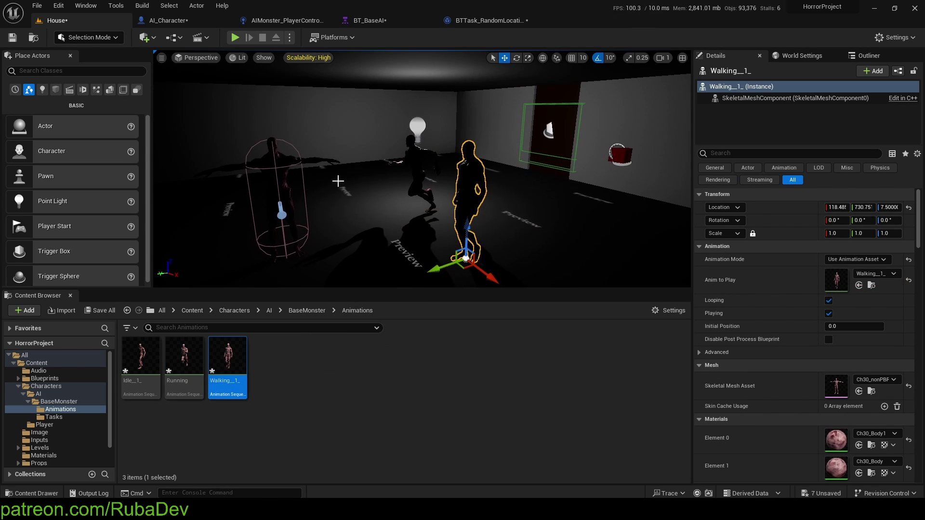
Play the House level from the room floor to preview the running and walking animations, and stop playing
{"action": "right_click", "coordinate": [354, 275]}
{"action": "left_click", "coordinate": [399, 491]}
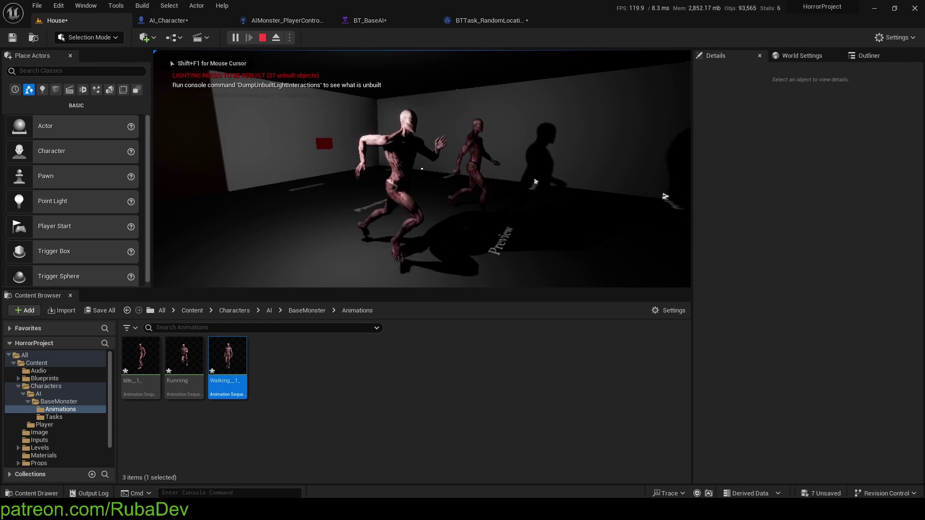
{"action": "key", "text": "Escape"}
Delete the placed running and walking preview actors from the House level
{"action": "left_click", "coordinate": [425, 138]}
{"action": "left_click", "coordinate": [485, 149], "text": "ctrl"}
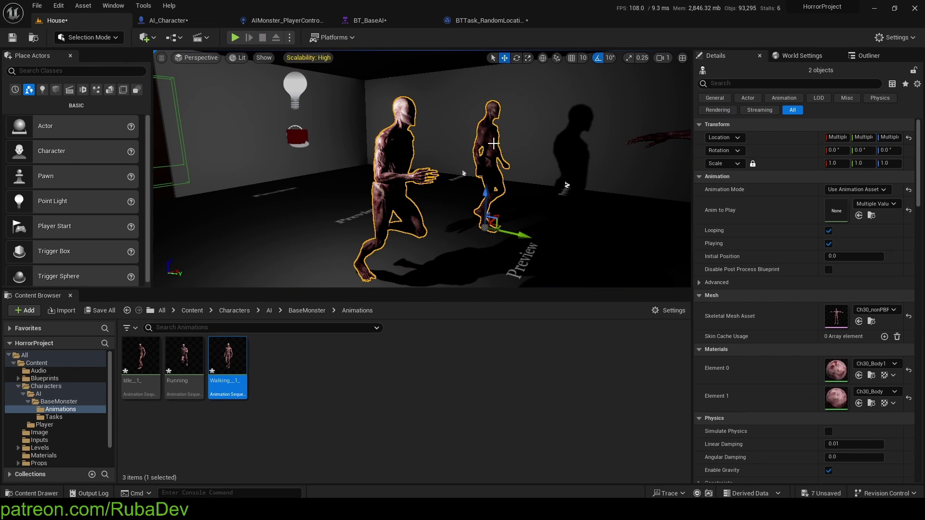
{"action": "key", "text": "f"}
{"action": "key", "text": "Delete"}
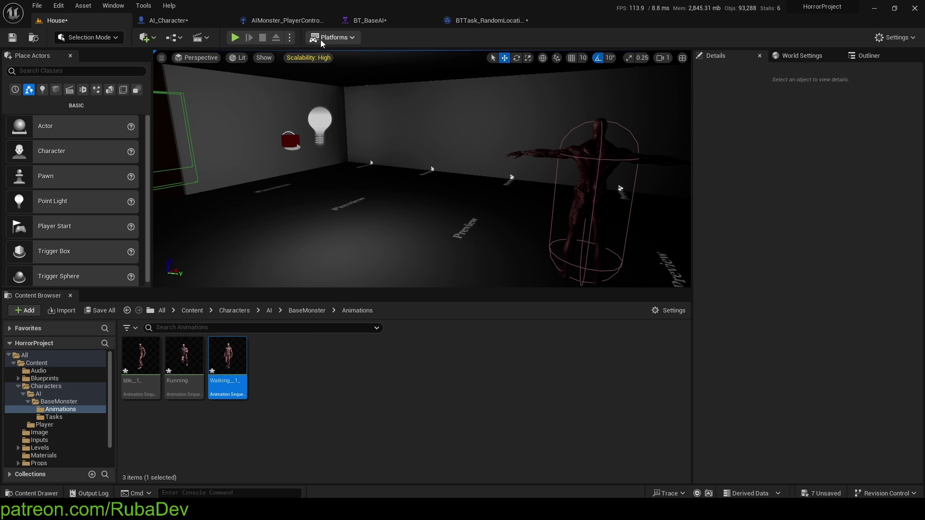
In AI_Character, set the Mesh component's Animation Mode to Use Animation Asset and its Anim to Play to Walking__1_
{"action": "left_click", "coordinate": [174, 19]}
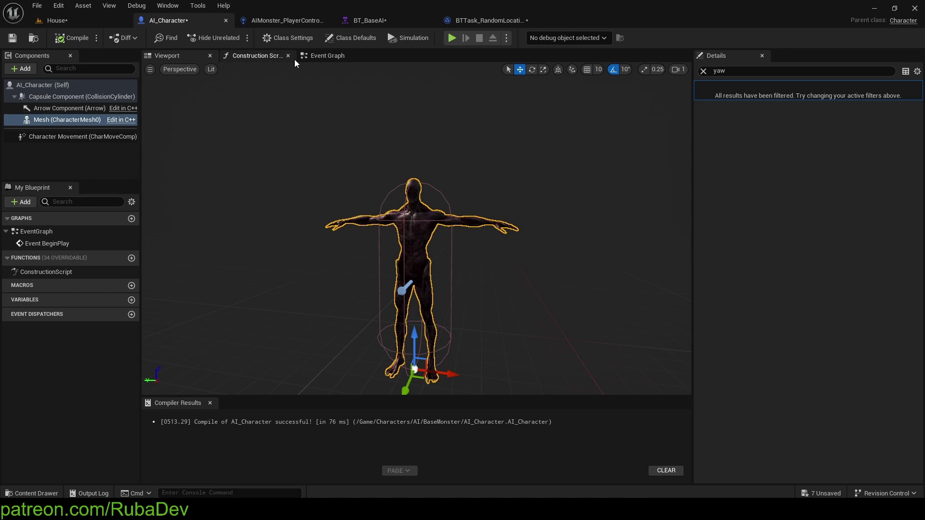
{"action": "left_click", "coordinate": [82, 97]}
{"action": "left_click", "coordinate": [72, 120]}
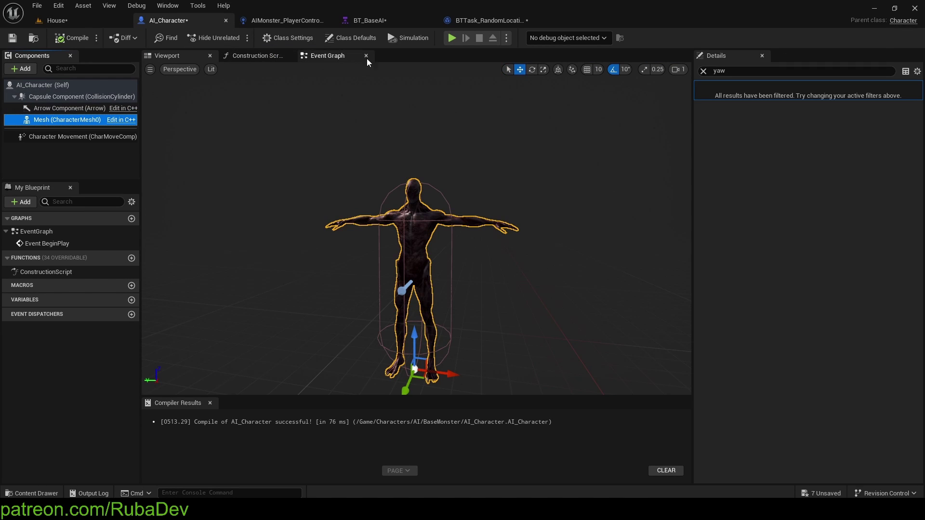
{"action": "left_click", "coordinate": [703, 71]}
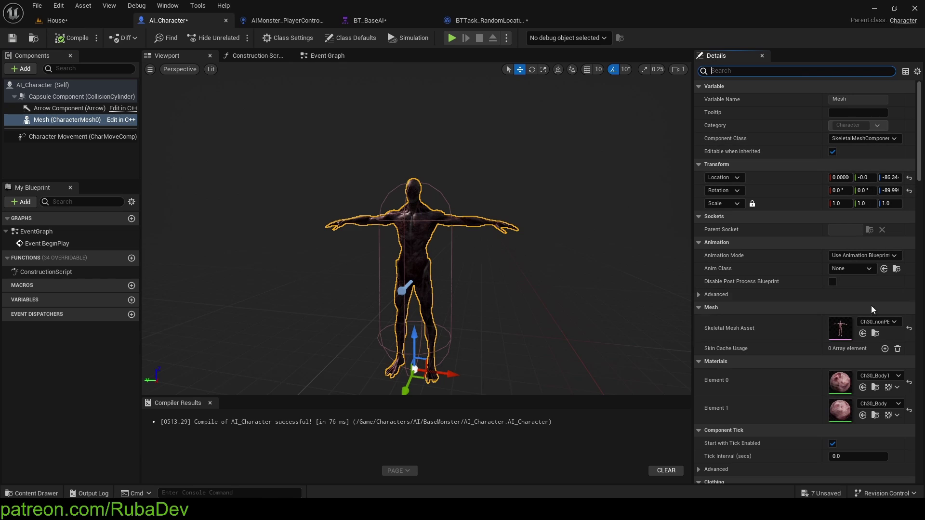
{"action": "left_click", "coordinate": [864, 257]}
{"action": "left_click", "coordinate": [861, 275]}
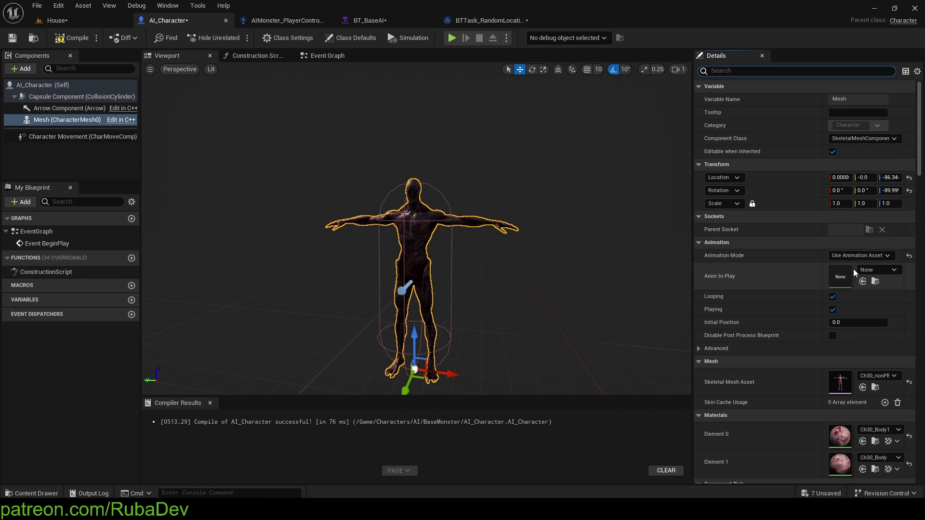
{"action": "left_click", "coordinate": [886, 270]}
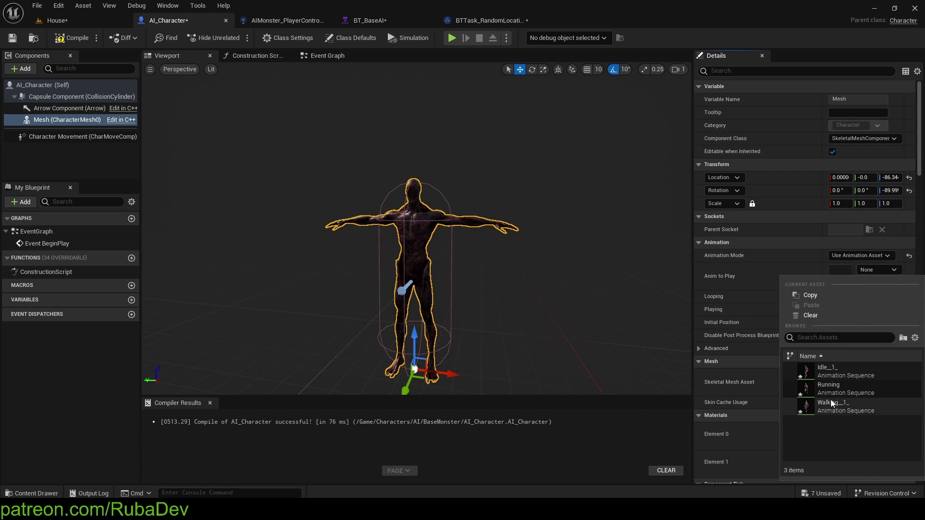
{"action": "left_click", "coordinate": [820, 411]}
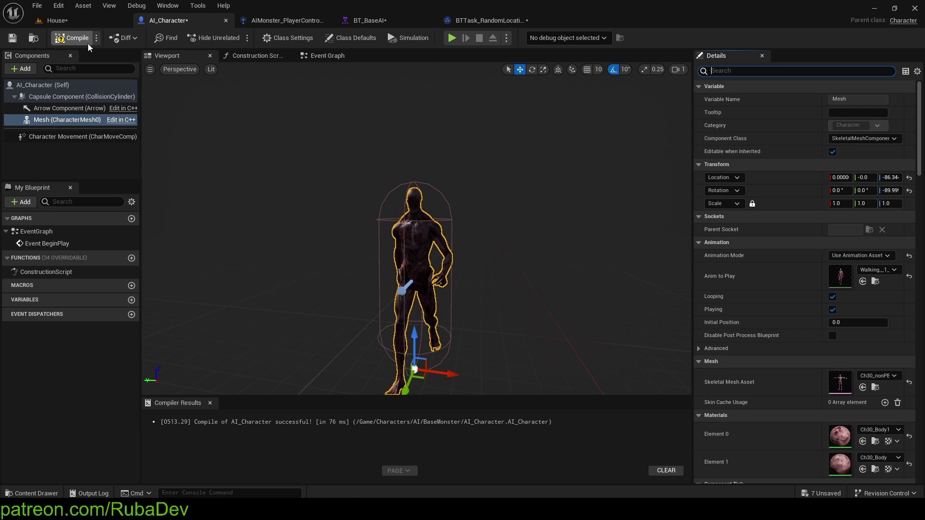
Play the House level from the room floor to watch the roaming monster's walking animation, and stop playing
{"action": "left_click", "coordinate": [67, 22]}
{"action": "right_click", "coordinate": [275, 198]}
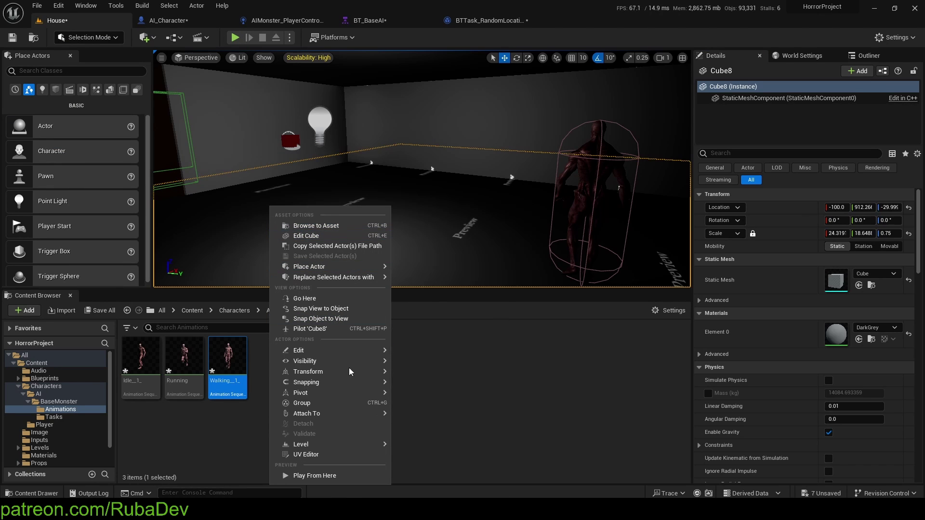
{"action": "right_click", "coordinate": [340, 224]}
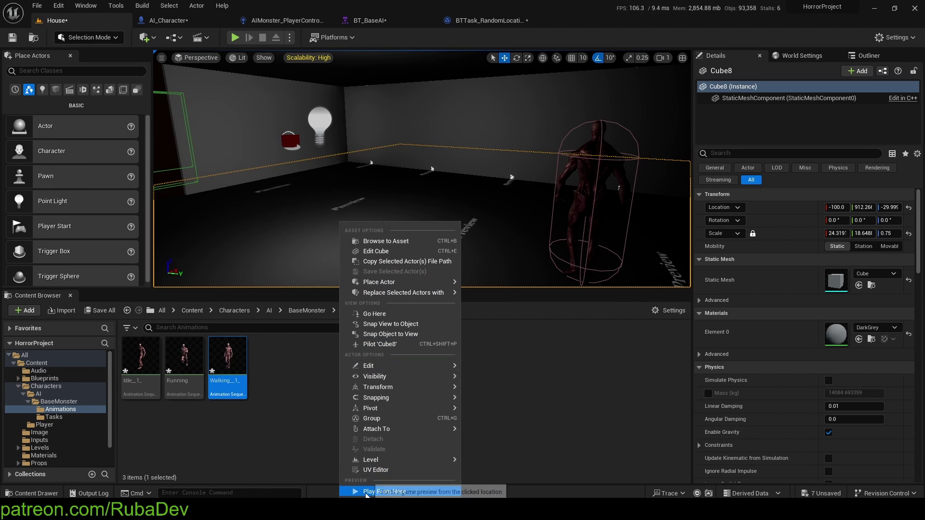
{"action": "left_click", "coordinate": [366, 492]}
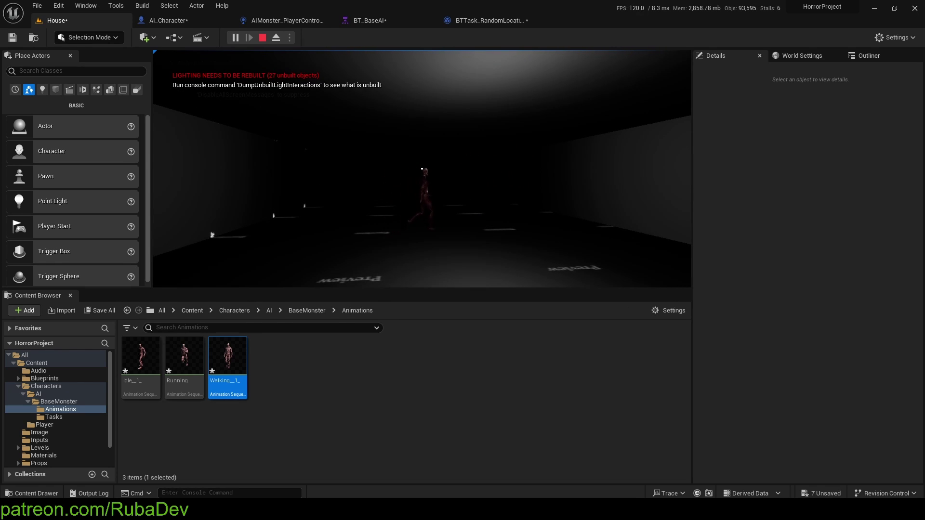
{"action": "key", "text": "w"}
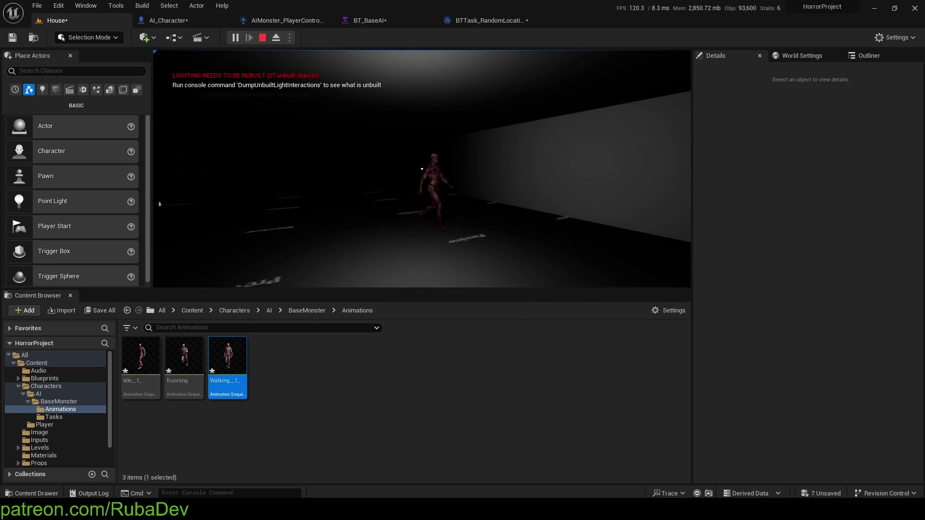
{"action": "key", "text": "Escape"}
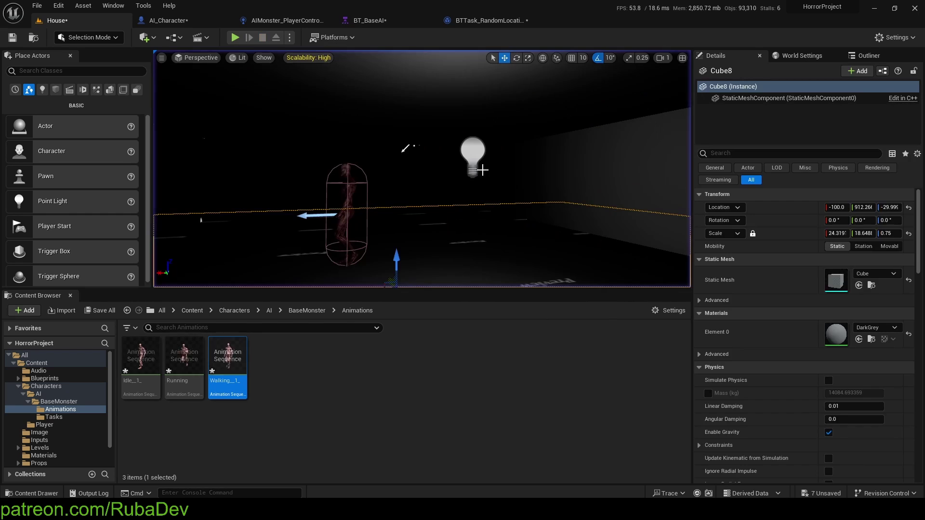
Enlarge the House level's room floor to a scale of about 47.89 by 35.84 and shift it to Y about 1695.5
{"action": "left_click", "coordinate": [364, 21]}
{"action": "left_click", "coordinate": [507, 24]}
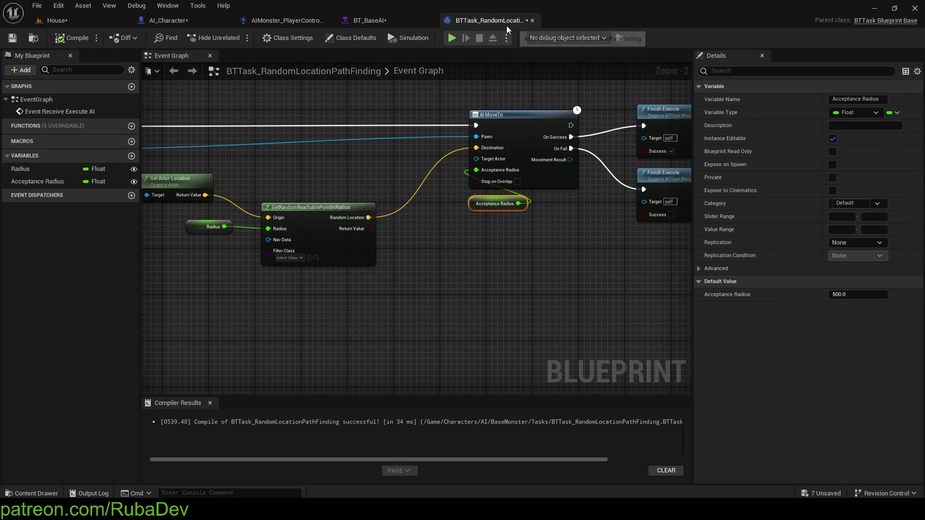
{"action": "left_click", "coordinate": [87, 20]}
{"action": "key", "text": "s"}
{"action": "right_click_drag", "start_coordinate": [309, 144], "coordinate": [308, 164]}
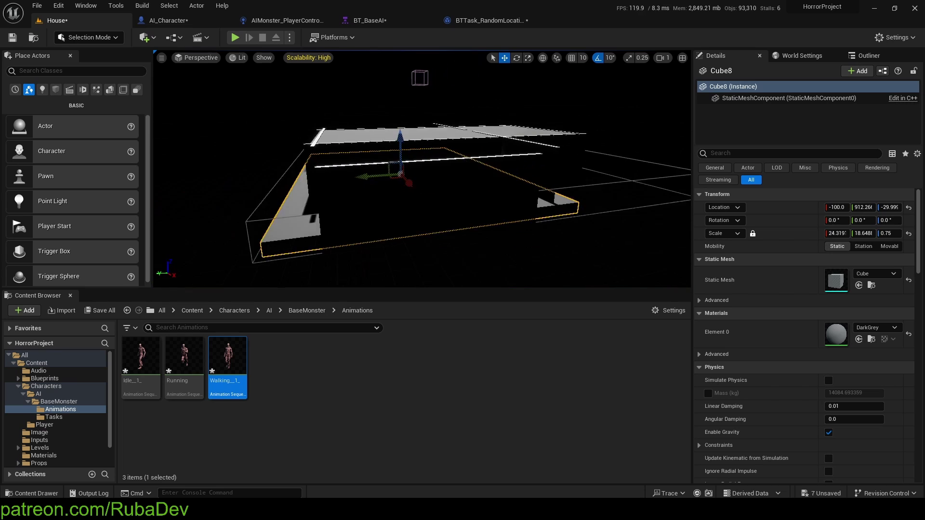
{"action": "key", "text": "r"}
{"action": "left_click_drag", "start_coordinate": [491, 180], "coordinate": [438, 183]}
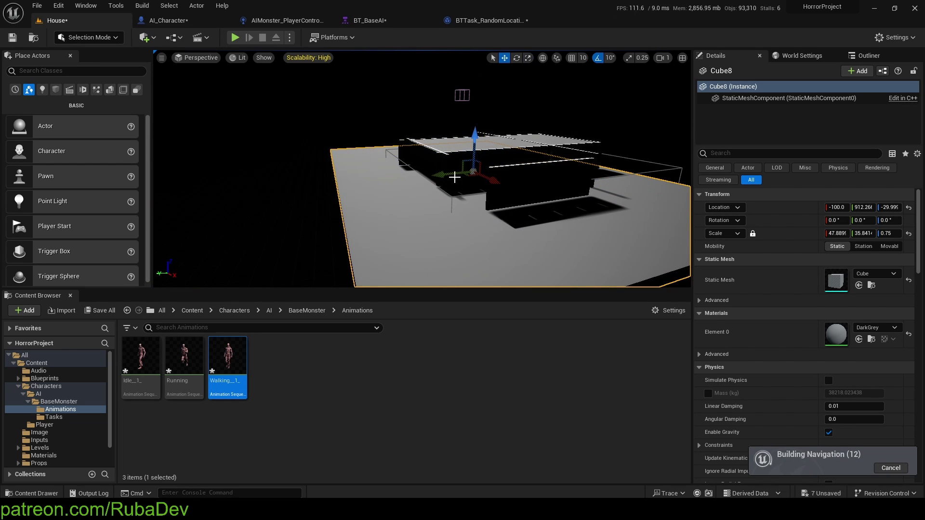
{"action": "right_click_drag", "start_coordinate": [454, 177], "coordinate": [419, 181]}
Delete the wall Cube14 to open the room onto the enlarged floor
{"action": "left_click", "coordinate": [418, 180]}
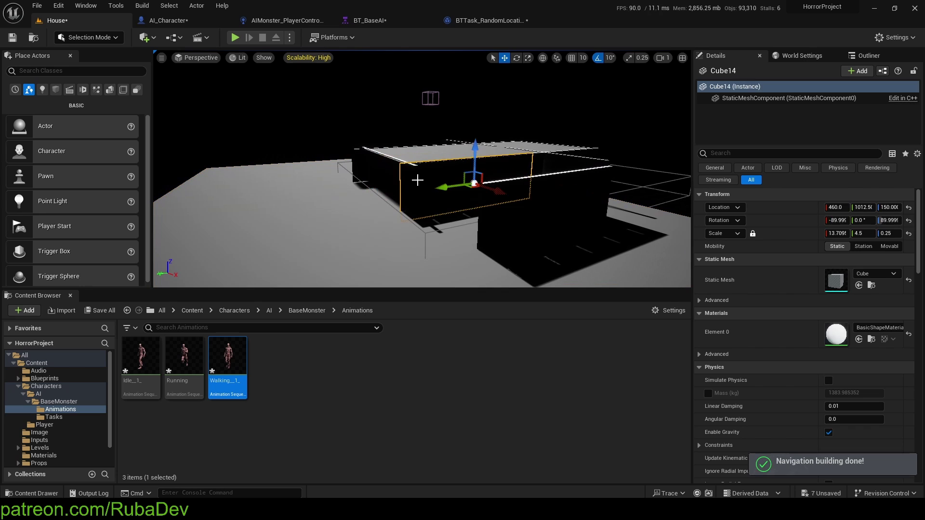
{"action": "key", "text": "Delete"}
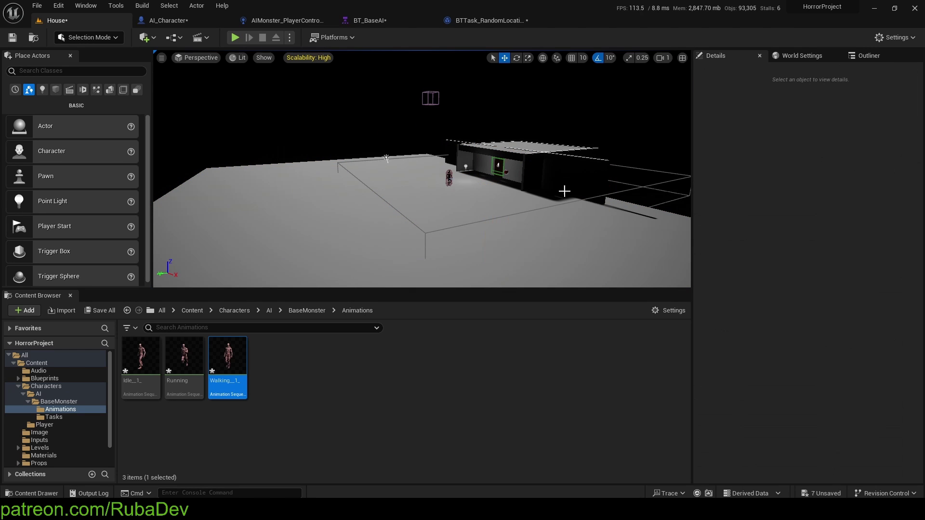
{"action": "right_click", "coordinate": [463, 191]}
{"action": "right_click", "coordinate": [434, 175]}
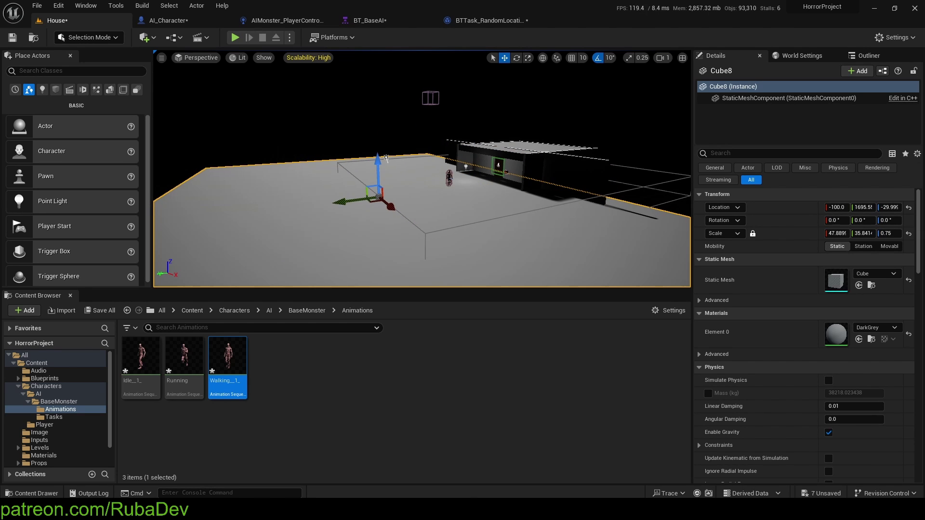
Select the NavMeshBoundsVolume and display the navigation mesh over the floor
{"action": "key", "text": "w"}
{"action": "right_click_drag", "start_coordinate": [263, 205], "coordinate": [243, 205]}
{"action": "left_click", "coordinate": [273, 202]}
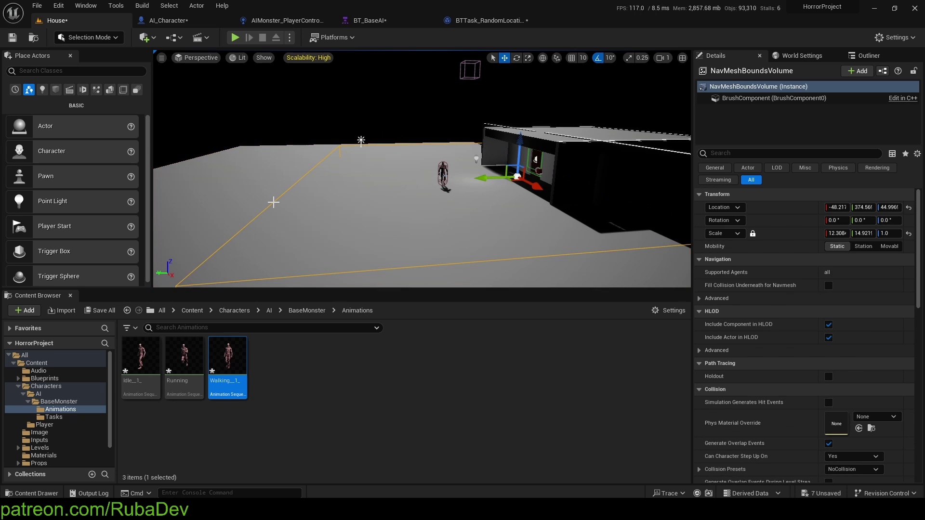
{"action": "key", "text": "p"}
{"action": "scroll", "coordinate": [410, 222], "scroll_direction": "down", "scroll_amount": 4}
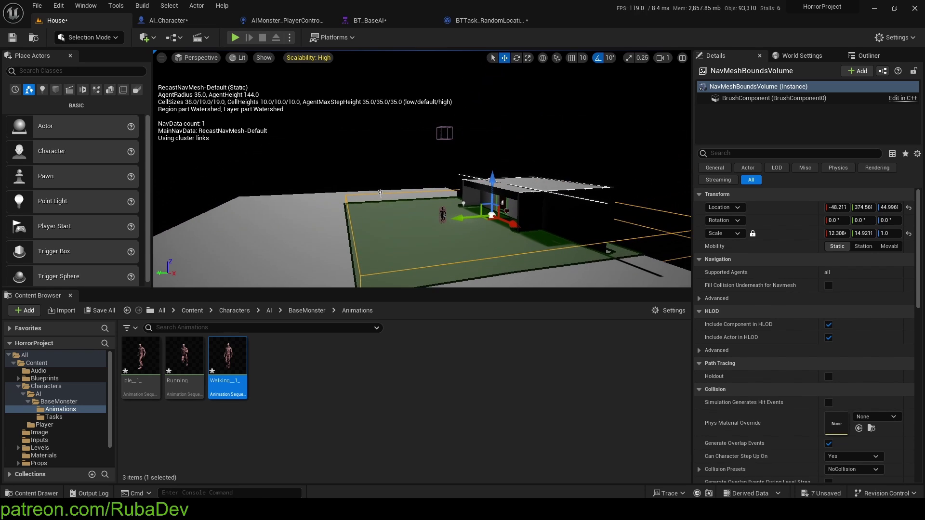
Move the NavMeshBoundsVolume to Y about 670 and scale it to about 25.12 by 28.13 to cover the enlarged floor
{"action": "key", "text": "r"}
{"action": "key", "text": "w"}
{"action": "left_click_drag", "start_coordinate": [441, 186], "coordinate": [486, 201]}
{"action": "key", "text": "r"}
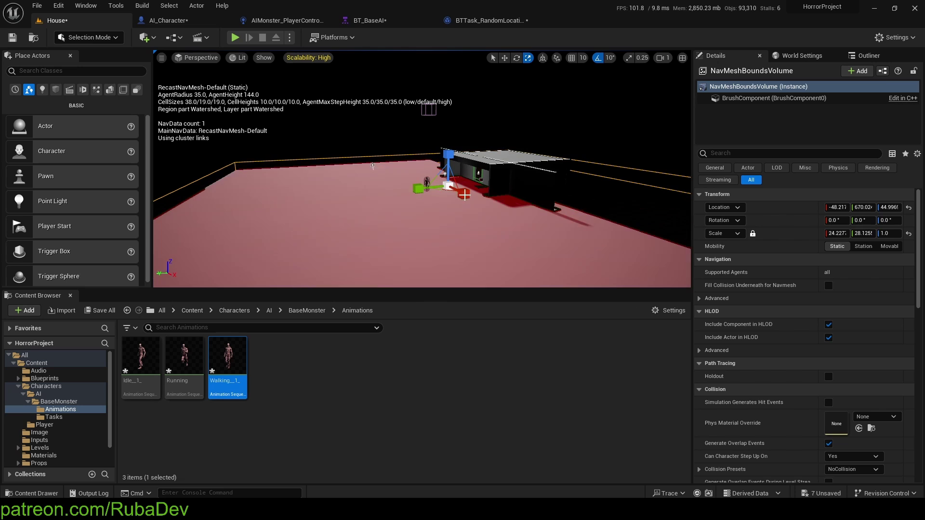
{"action": "right_click_drag", "start_coordinate": [468, 195], "coordinate": [501, 207]}
{"action": "key", "text": "a"}
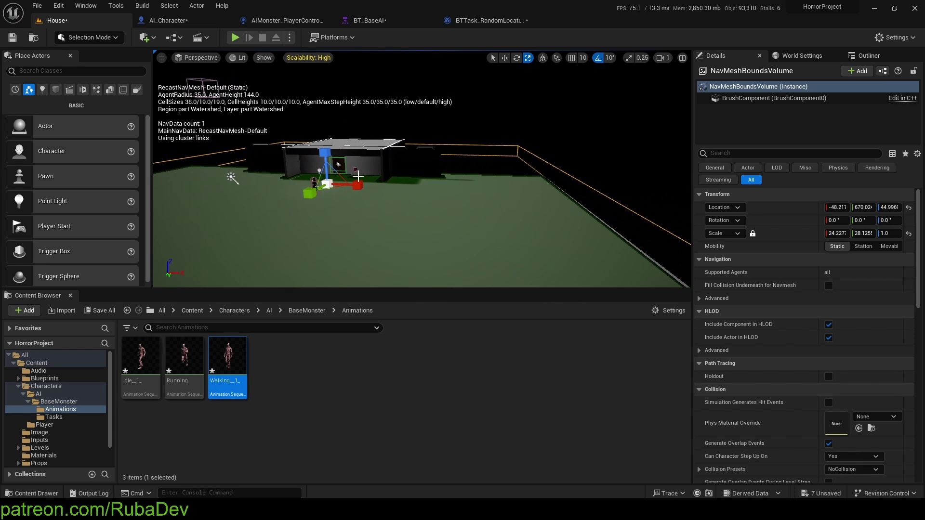
{"action": "left_click_drag", "start_coordinate": [355, 185], "coordinate": [363, 186]}
Play the House level from the enlarged floor to watch the monster roam outside the room, and stop playing
{"action": "right_click_drag", "start_coordinate": [410, 205], "coordinate": [366, 209]}
{"action": "key", "text": "w"}
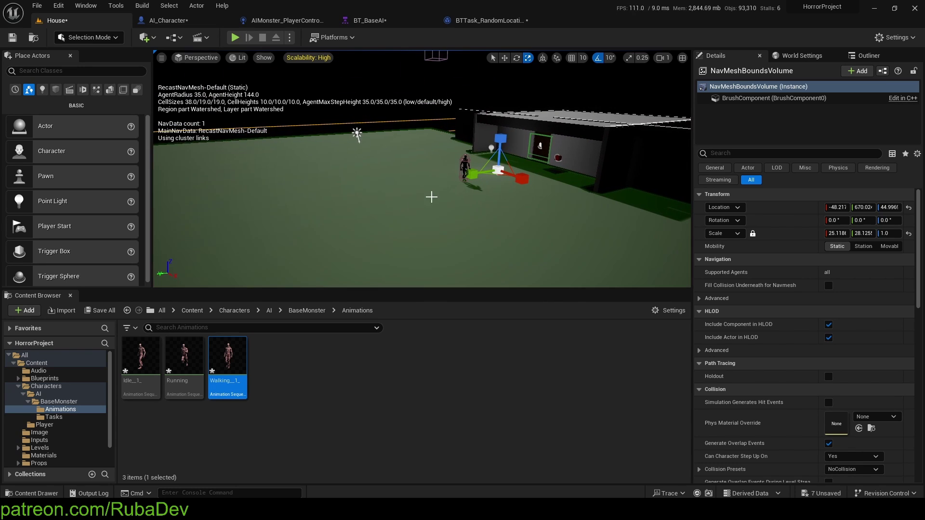
{"action": "right_click", "coordinate": [436, 208]}
{"action": "left_click", "coordinate": [482, 476]}
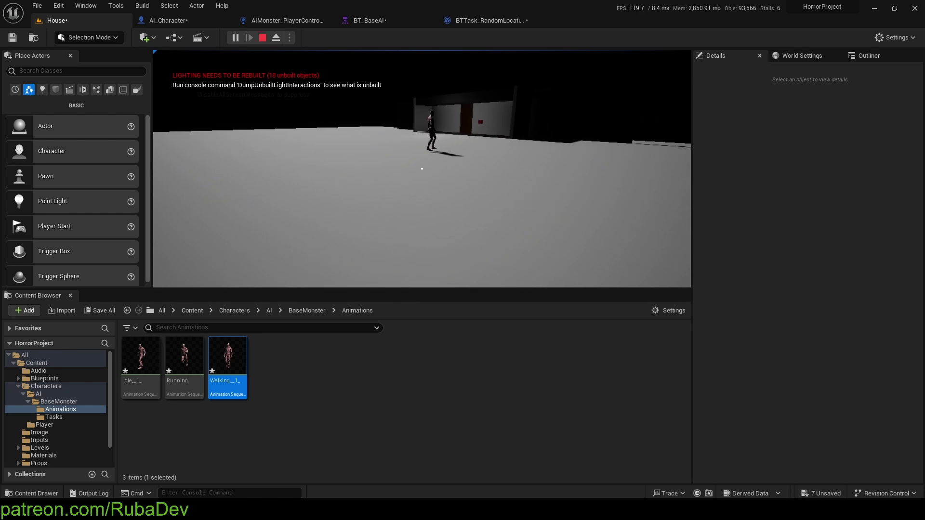
{"action": "key", "text": "Escape"}
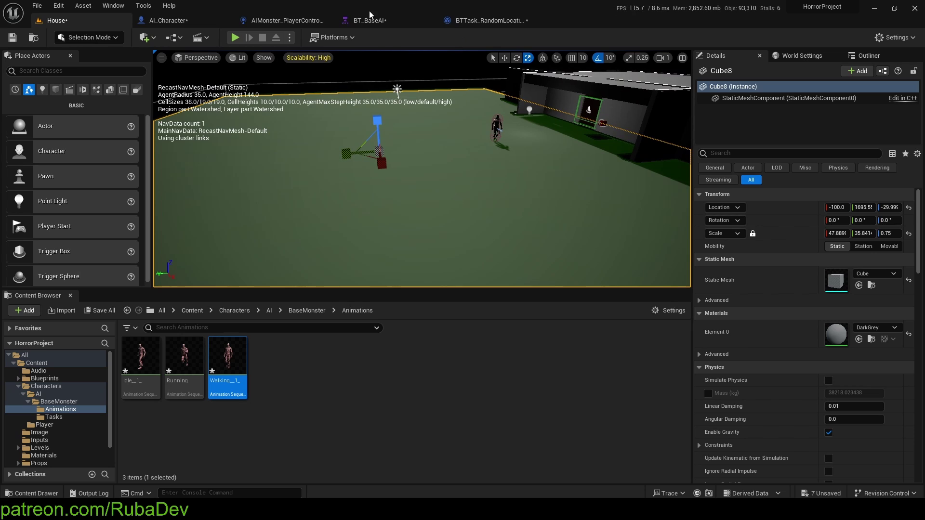
Create a legacy Blend Space 1D in BaseMonster's Animations folder using Ch30_nonPBR_Skeleton
{"action": "left_click", "coordinate": [306, 310]}
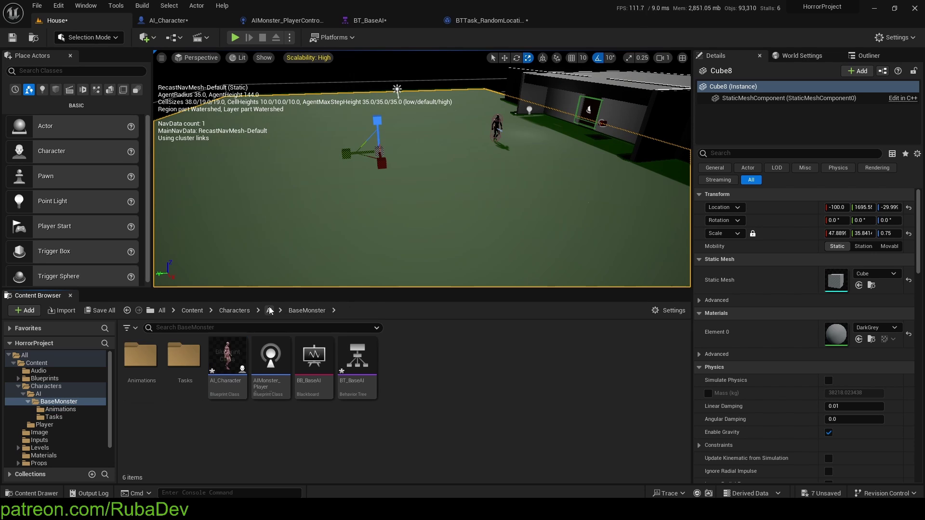
{"action": "double_click", "coordinate": [138, 366]}
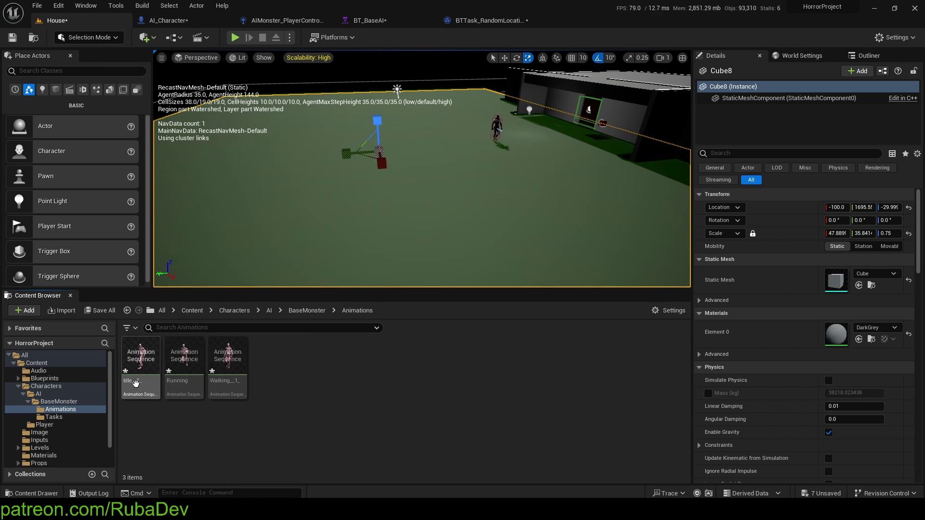
{"action": "right_click", "coordinate": [290, 375]}
{"action": "left_click", "coordinate": [276, 385]}
{"action": "right_click", "coordinate": [279, 354]}
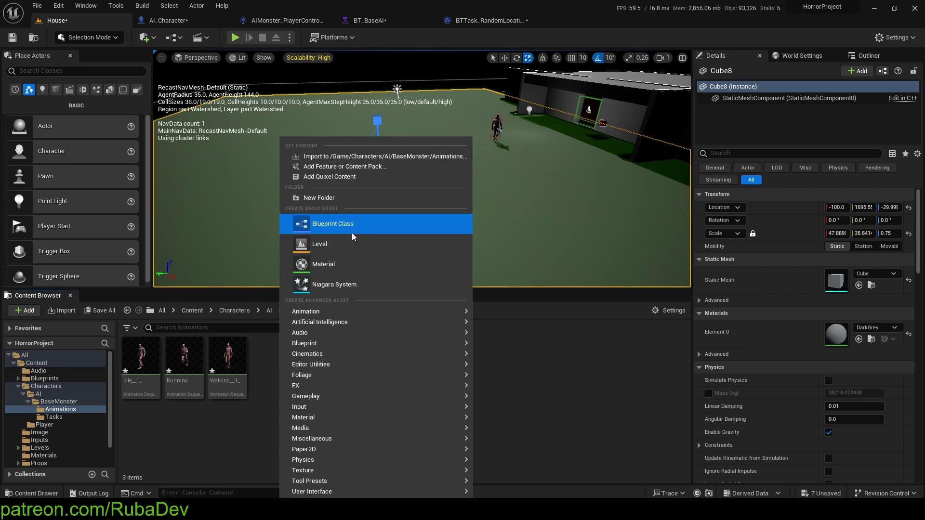
{"action": "mouse_move", "coordinate": [316, 334]}
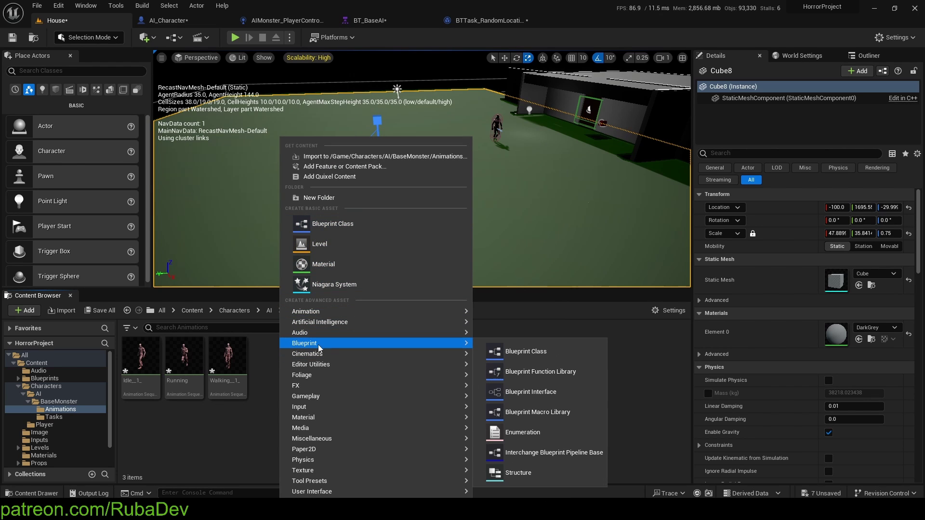
{"action": "mouse_move", "coordinate": [321, 360]}
{"action": "mouse_move", "coordinate": [326, 314]}
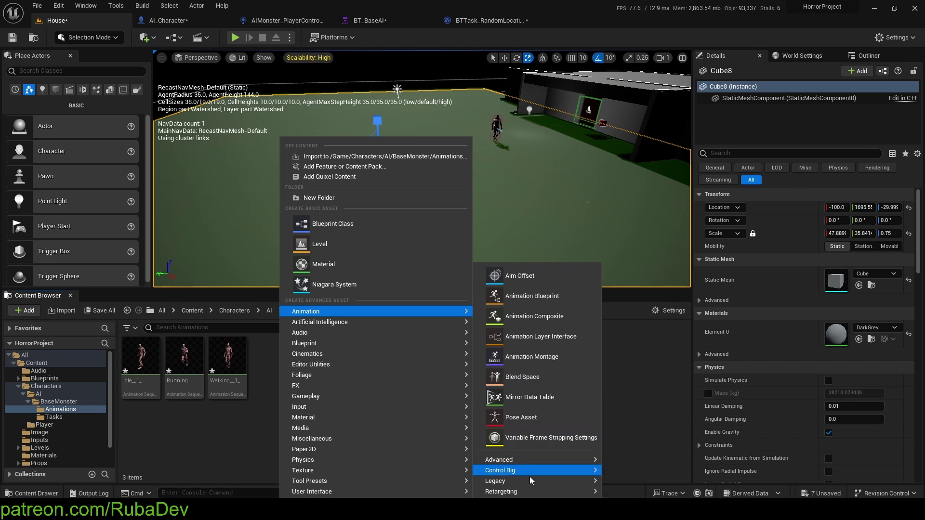
{"action": "mouse_move", "coordinate": [527, 482]}
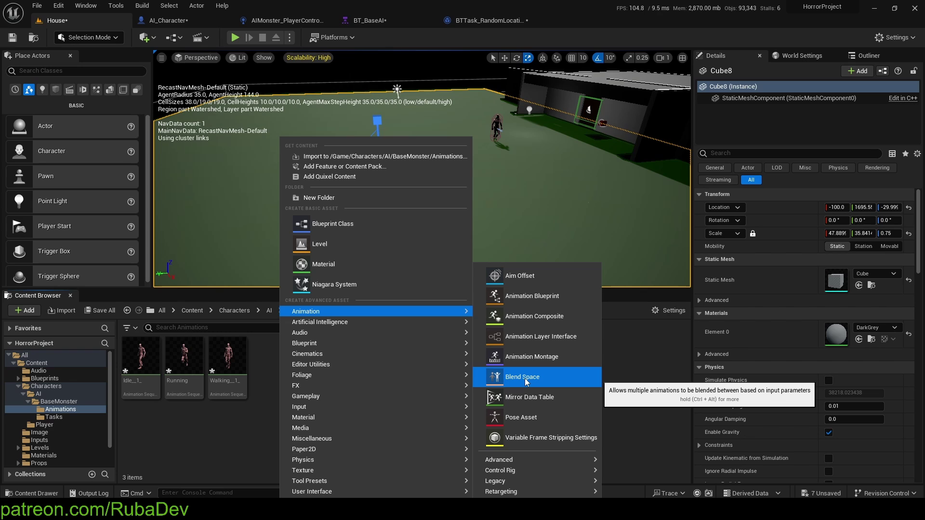
{"action": "mouse_move", "coordinate": [541, 468]}
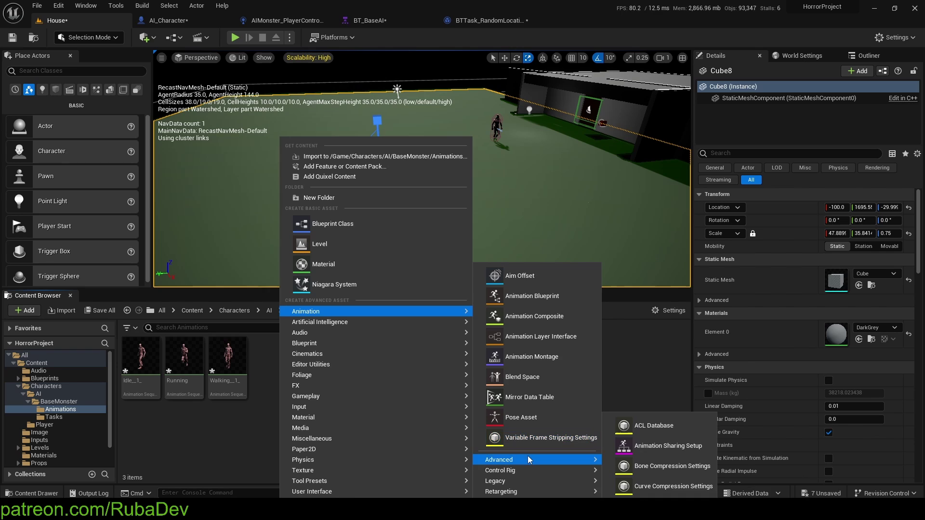
{"action": "mouse_move", "coordinate": [501, 454]}
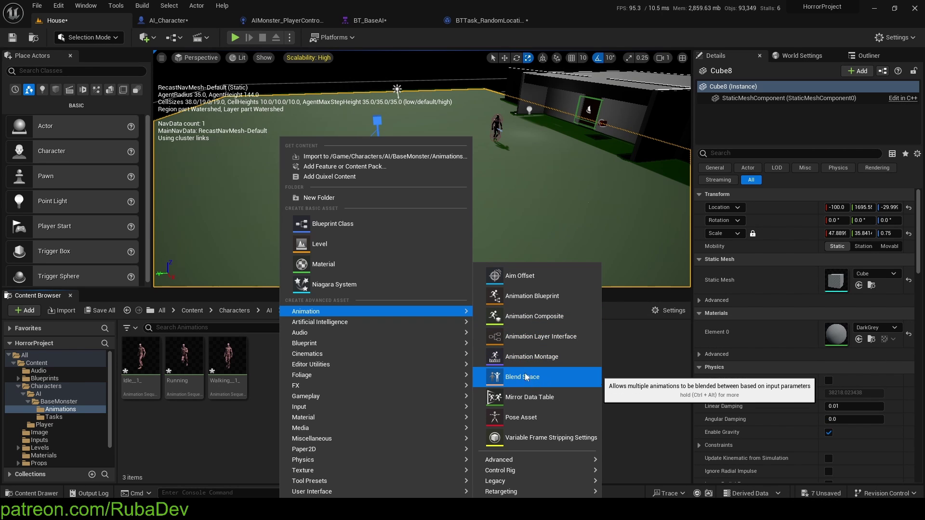
{"action": "mouse_move", "coordinate": [519, 481]}
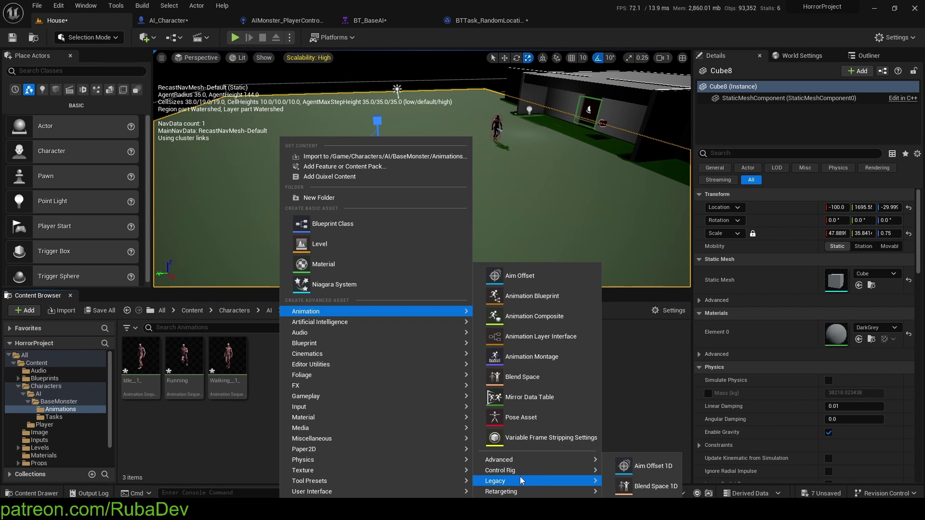
{"action": "left_click", "coordinate": [633, 488]}
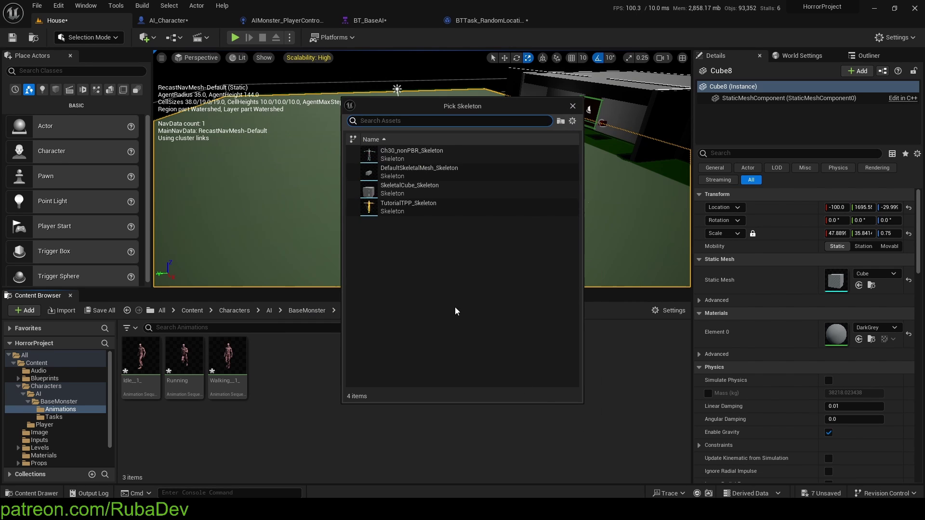
{"action": "left_click", "coordinate": [422, 158]}
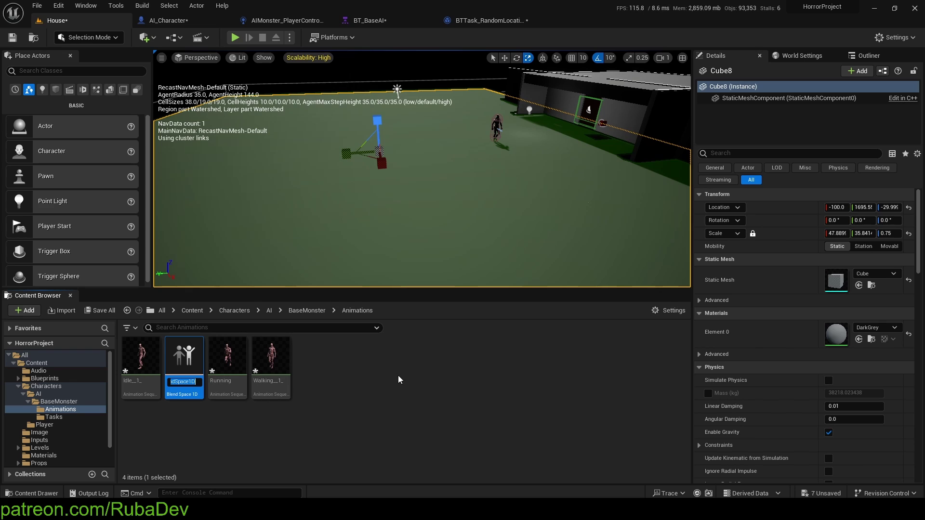
Name the new Blend Space 1D asset AI_BS1D
{"action": "type", "text": "AI"}
{"action": "key", "text": "BackSpace"}
{"action": "key", "text": "BackSpace"}
{"action": "type", "text": "A"}
{"action": "key", "text": "BackSpace"}
{"action": "type", "text": "Enemy"}
{"action": "key", "text": "BackSpace"}
{"action": "key", "text": "BackSpace"}
{"action": "key", "text": "BackSpace"}
{"action": "key", "text": "BackSpace"}
{"action": "key", "text": "BackSpace"}
{"action": "type", "text": "AI"}
{"action": "key", "text": "Return"}
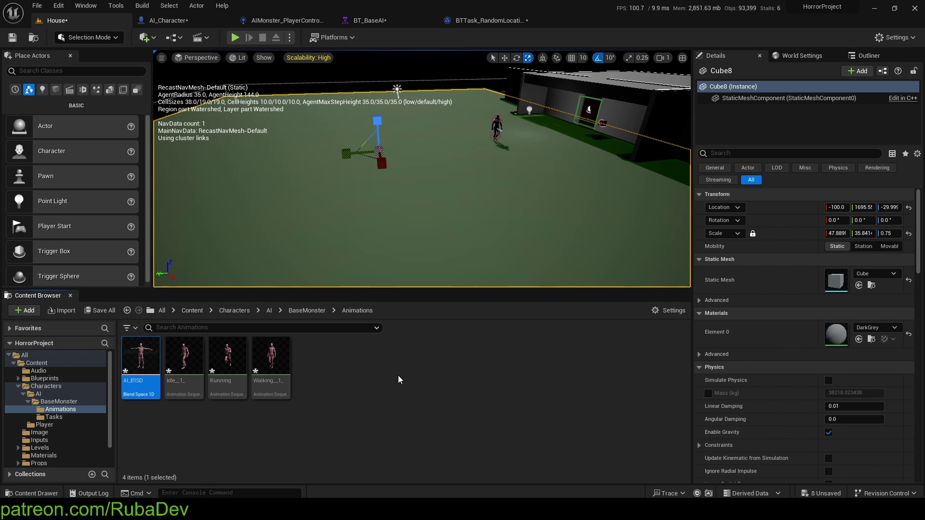
{"action": "key", "text": "F2"}
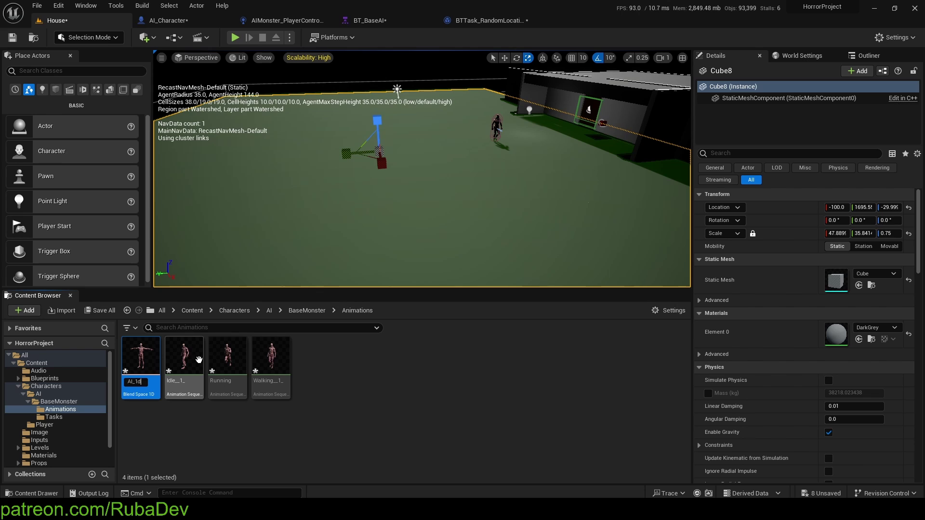
{"action": "key", "text": "Return"}
Create an Animation Blueprint named ABP_AI in the Animations folder using Ch30_nonPBR_Skeleton
{"action": "right_click", "coordinate": [347, 364]}
{"action": "left_click", "coordinate": [310, 353]}
{"action": "right_click", "coordinate": [319, 355]}
{"action": "mouse_move", "coordinate": [319, 354]}
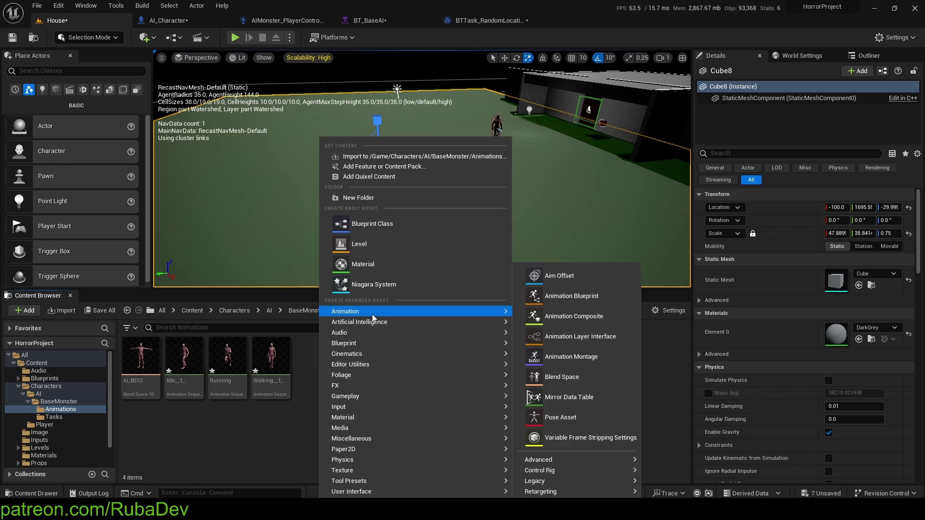
{"action": "mouse_move", "coordinate": [391, 312]}
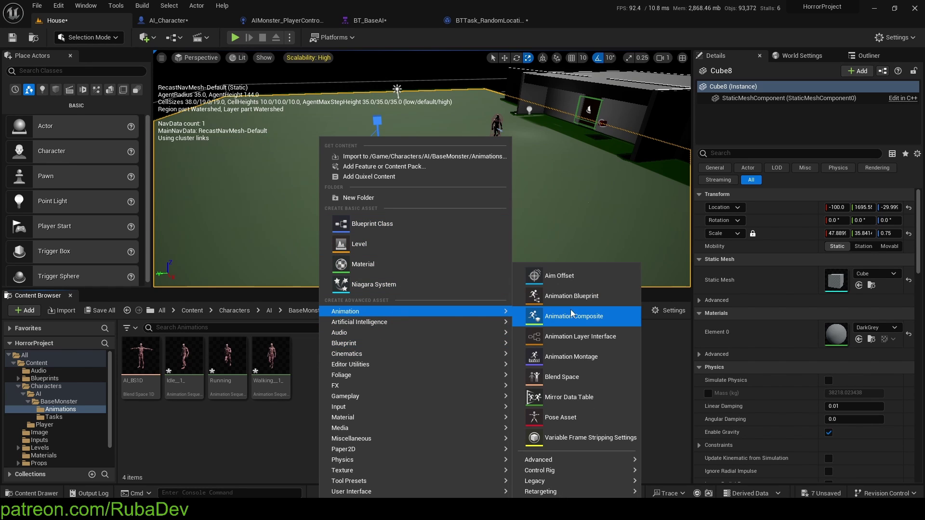
{"action": "left_click", "coordinate": [568, 349]}
{"action": "left_click", "coordinate": [420, 206]}
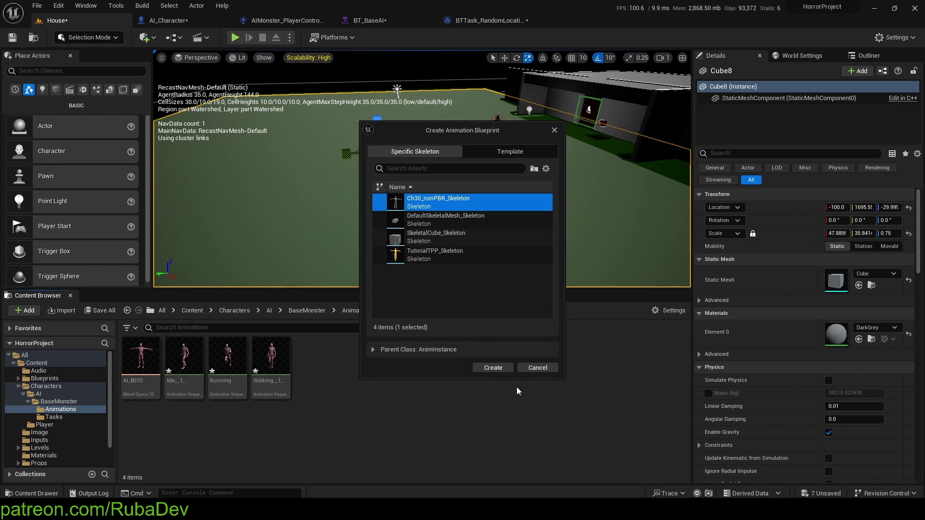
{"action": "left_click", "coordinate": [491, 367]}
{"action": "type", "text": "A"}
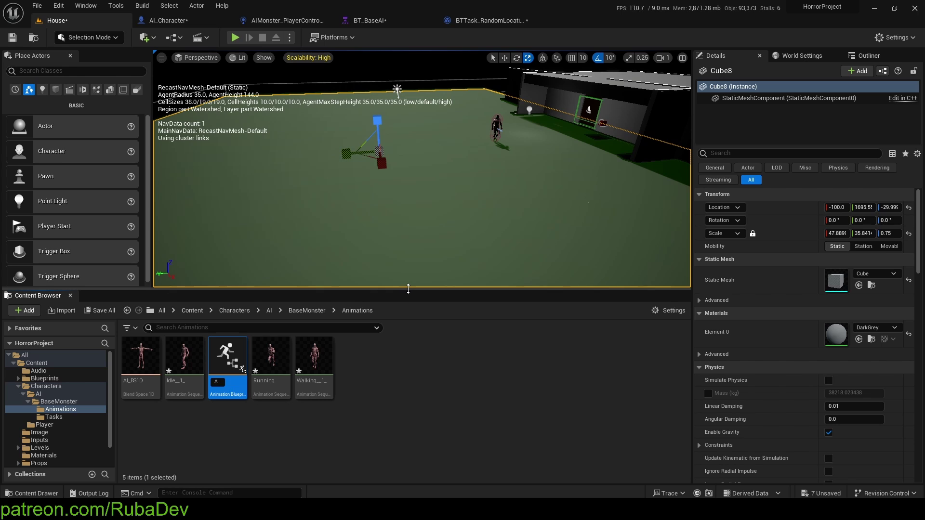
{"action": "type", "text": "BP_AI"}
{"action": "key", "text": "Return"}
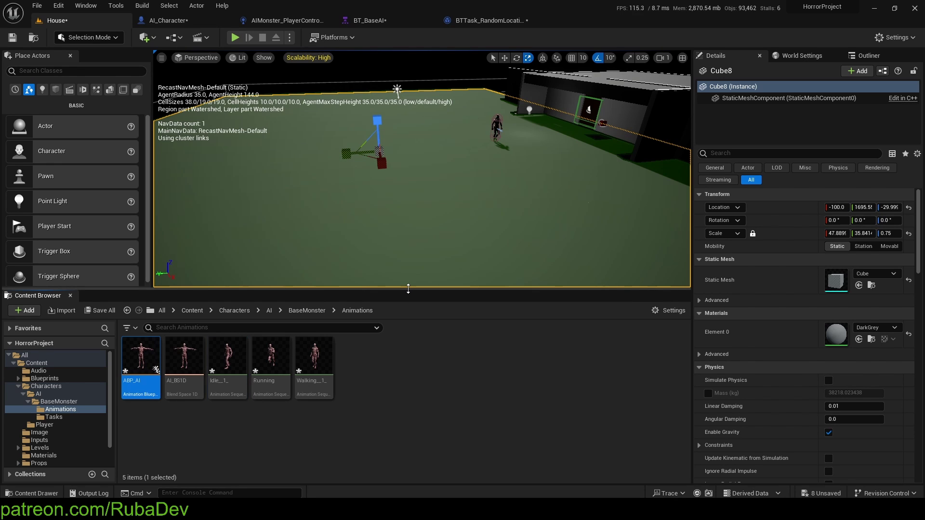
Open the AI_BS1D blend space for editing
{"action": "left_click", "coordinate": [190, 366]}
{"action": "double_click", "coordinate": [191, 367]}
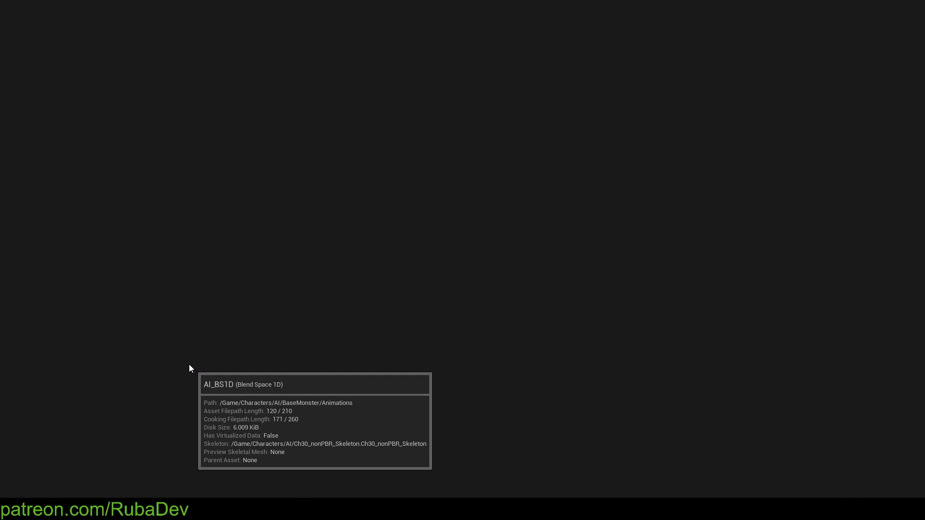